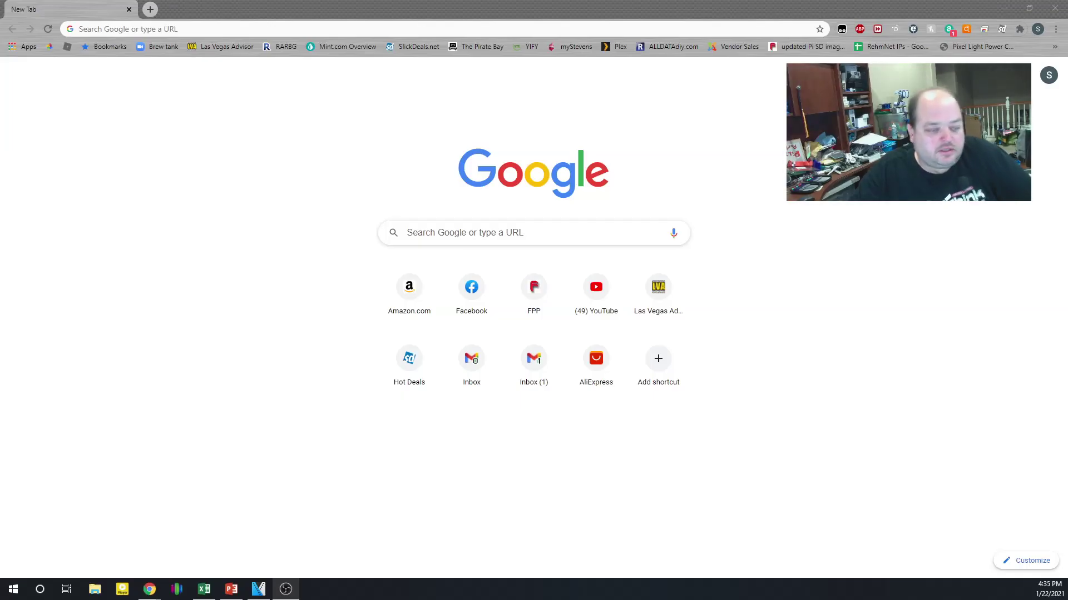
Search Google for balena etcher and download the balenaEtcher installer for Windows
left_click(453, 231)
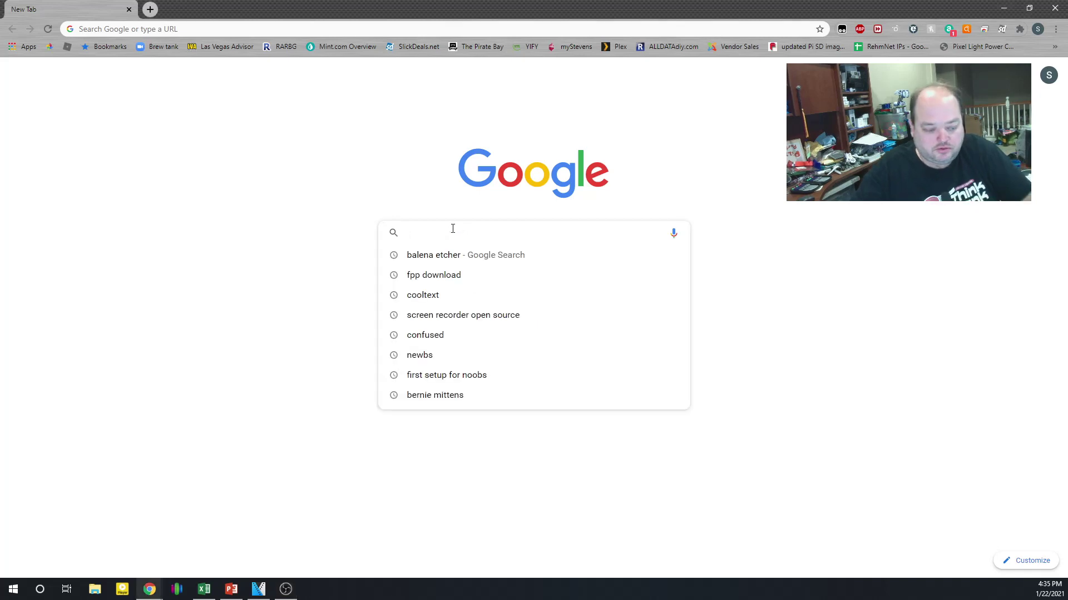
left_click(439, 256)
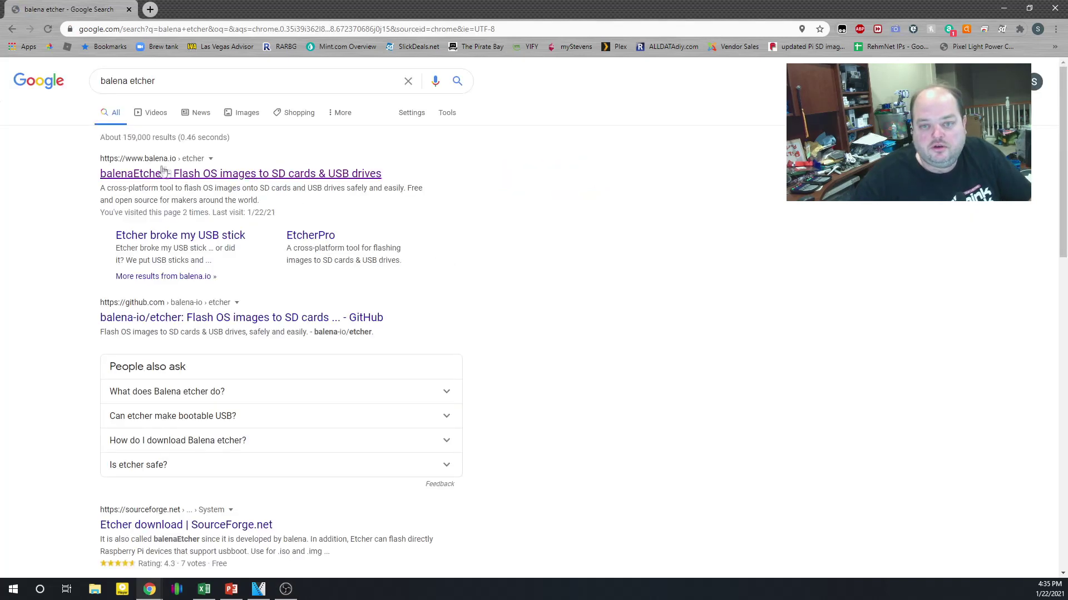
left_click(162, 174)
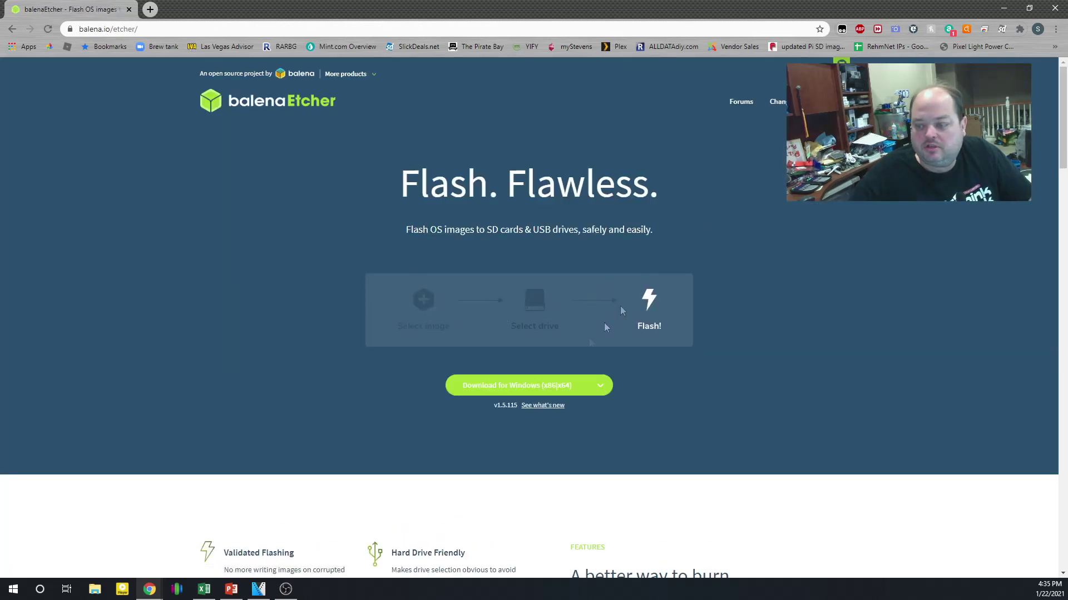
left_click(512, 385)
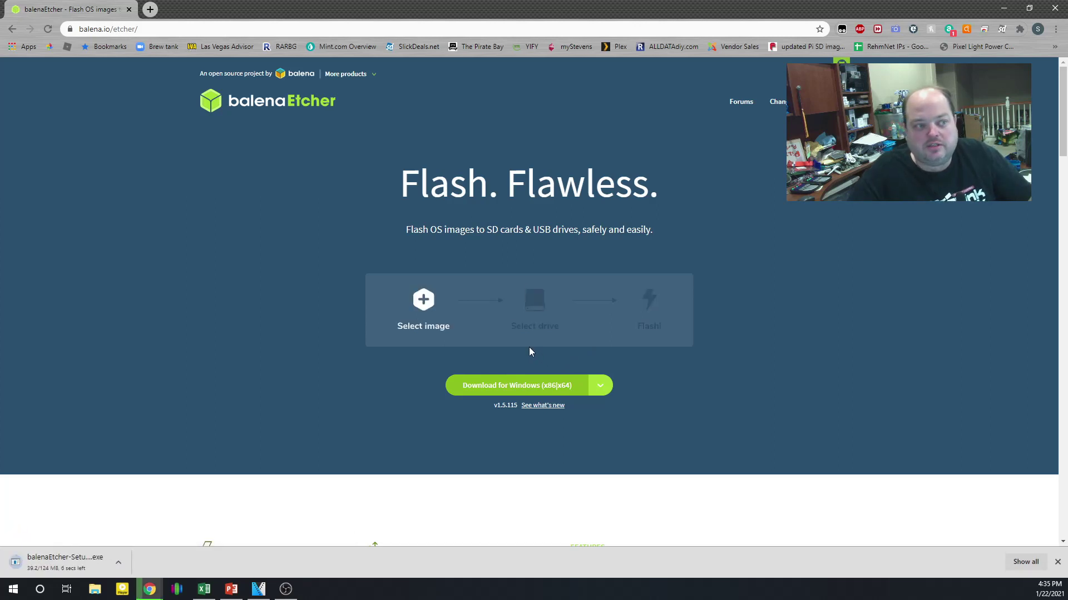
left_click(534, 392)
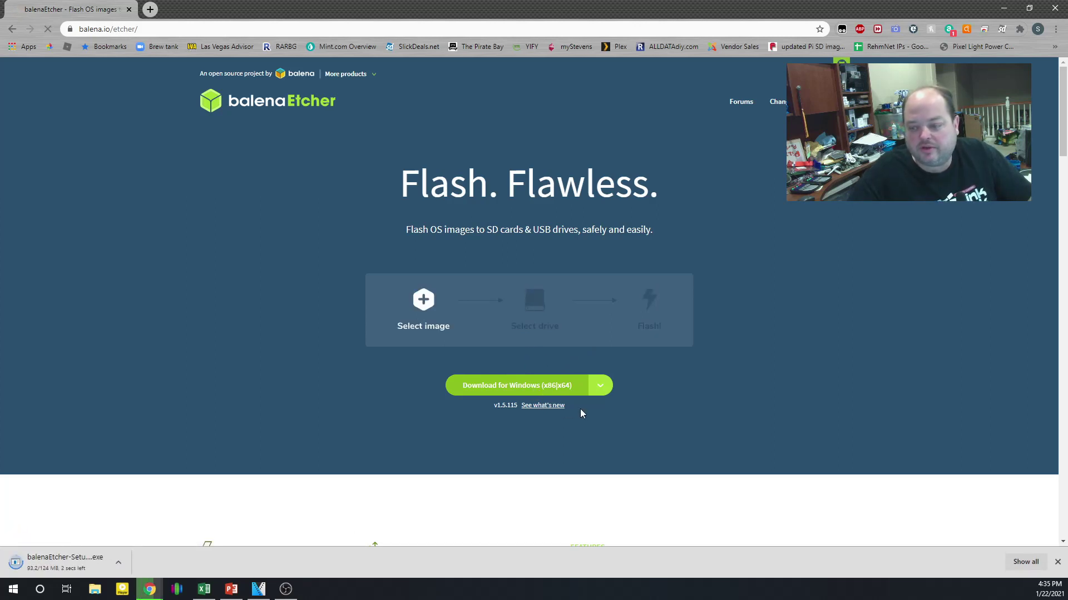
Search fpp download and download FPP-v4.6.1-BBB.img.zip from the FPP GitHub releases
left_click(158, 30)
type("fpp-40/")
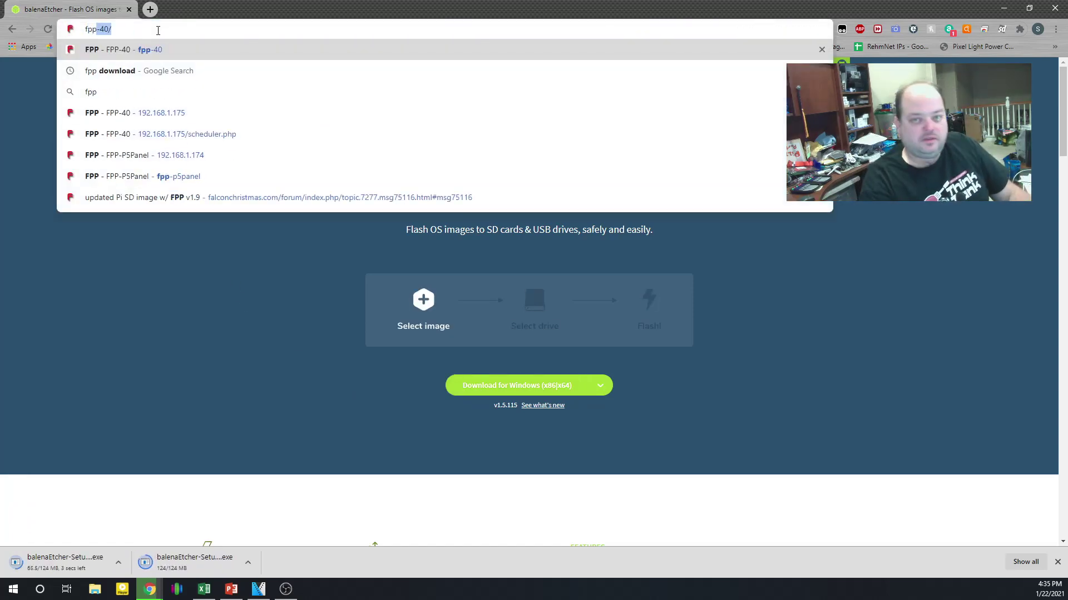
key("Down")
key("Return")
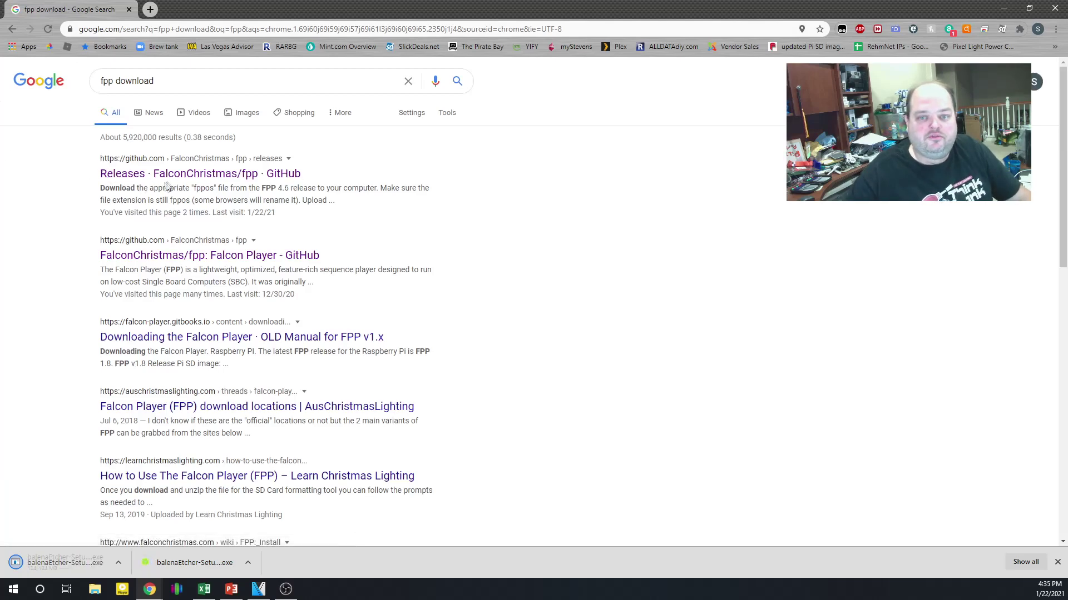
left_click(194, 176)
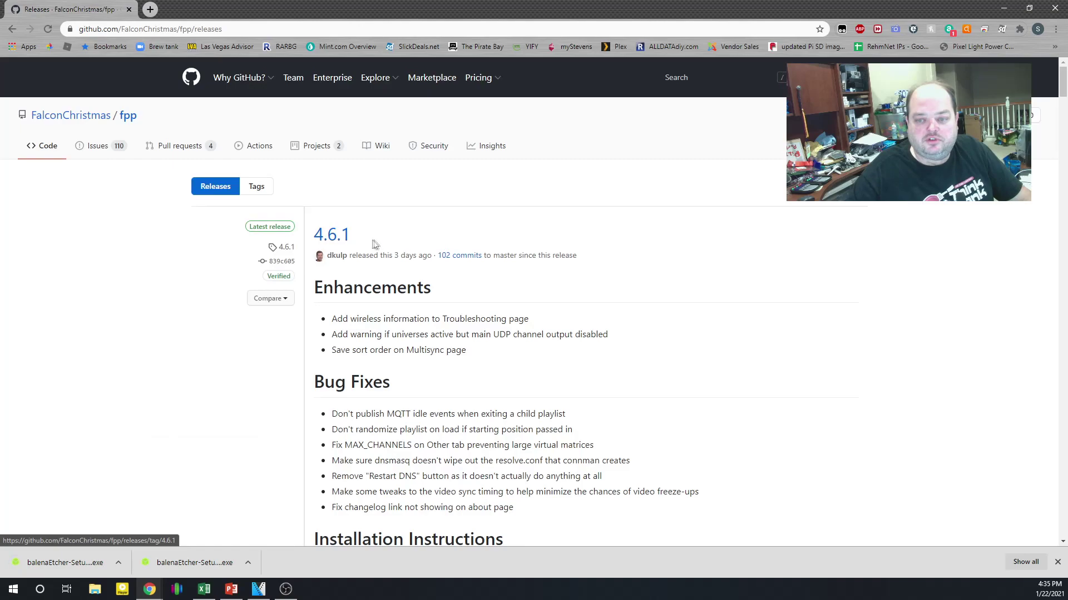
scroll(373, 244, "down", 9)
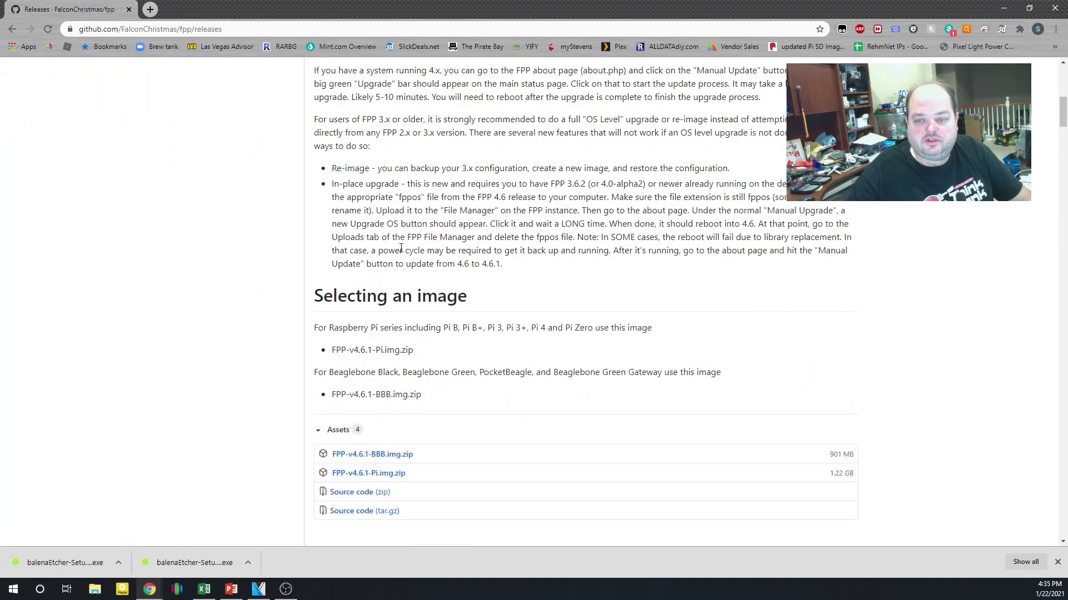
scroll(401, 248, "down", 1)
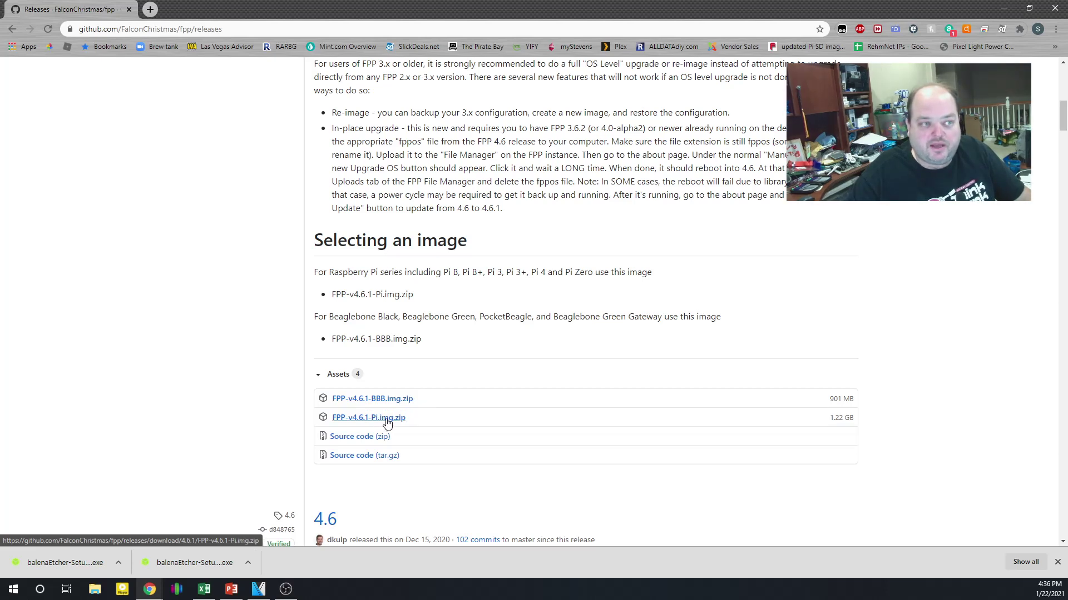
left_click(402, 400)
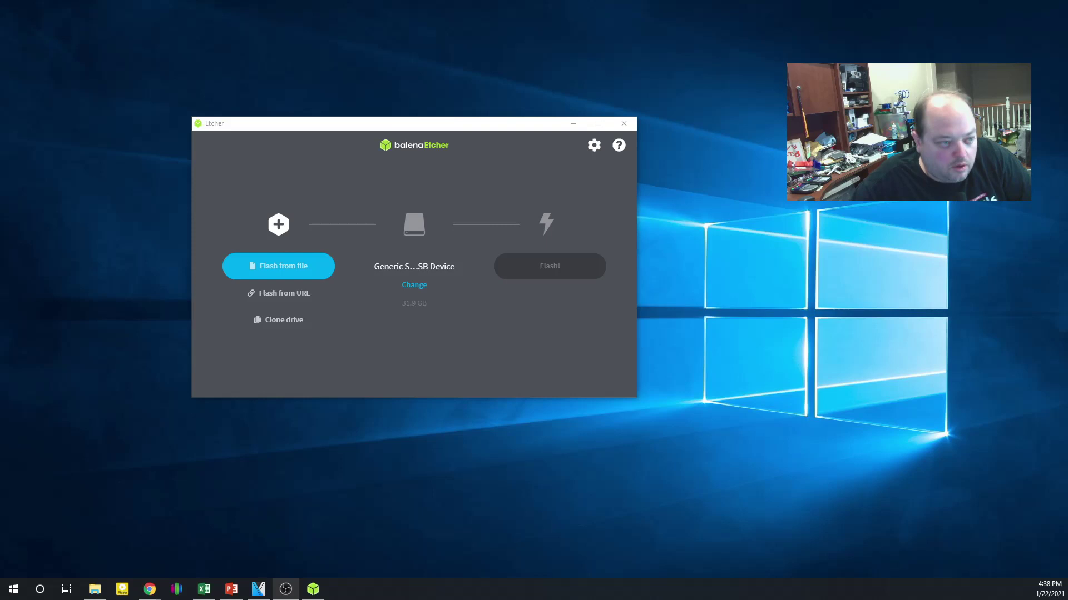
Load FPP-v4.6.1-BBB.img (1).zip in balenaEtcher and target the 31.9 GB USB drive
left_click(294, 268)
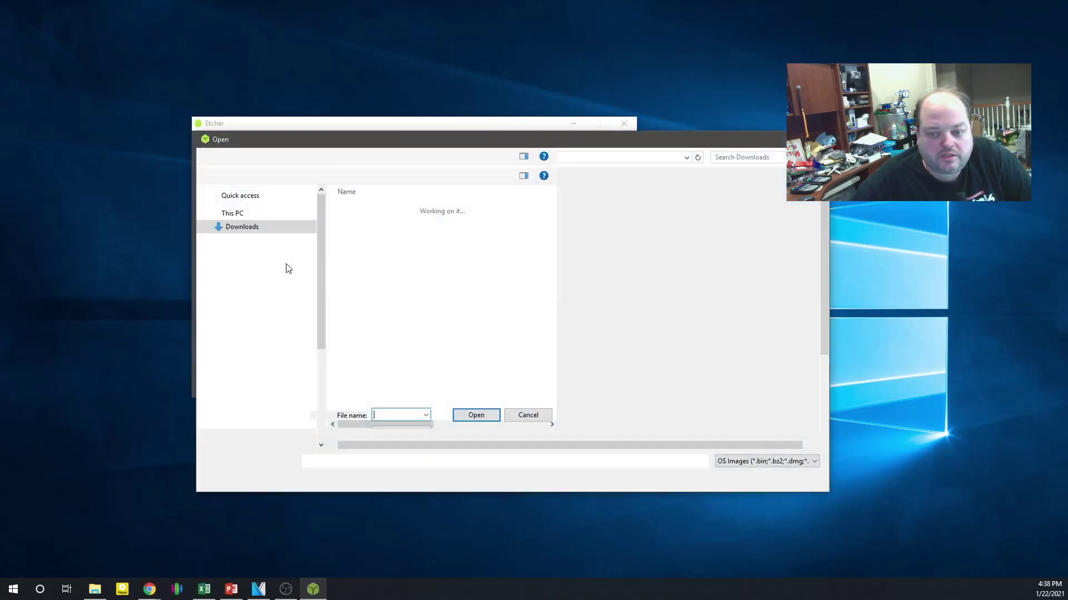
left_click(421, 338)
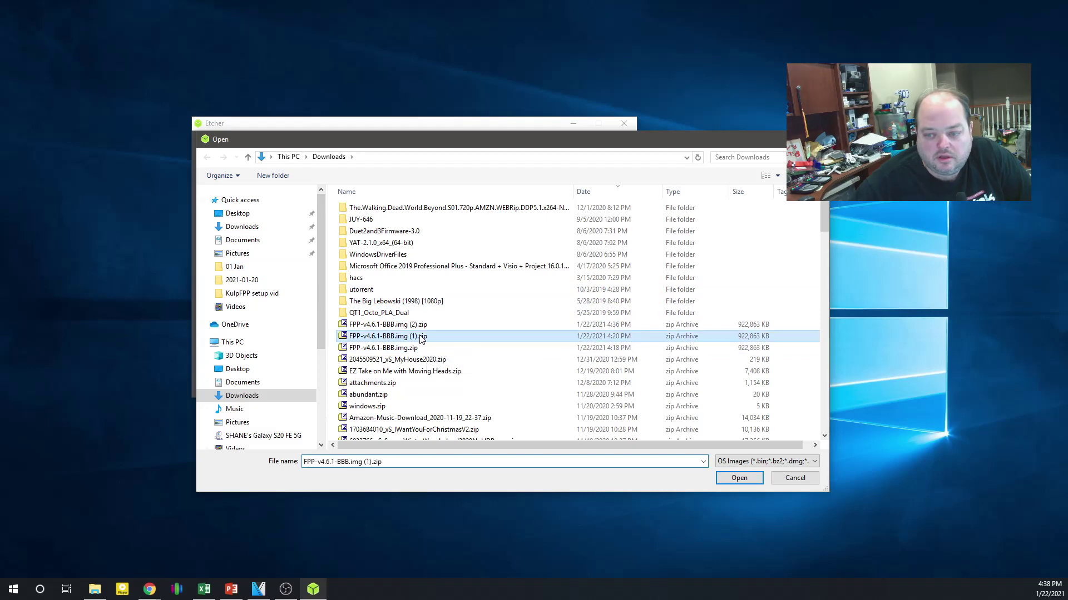
left_click(738, 479)
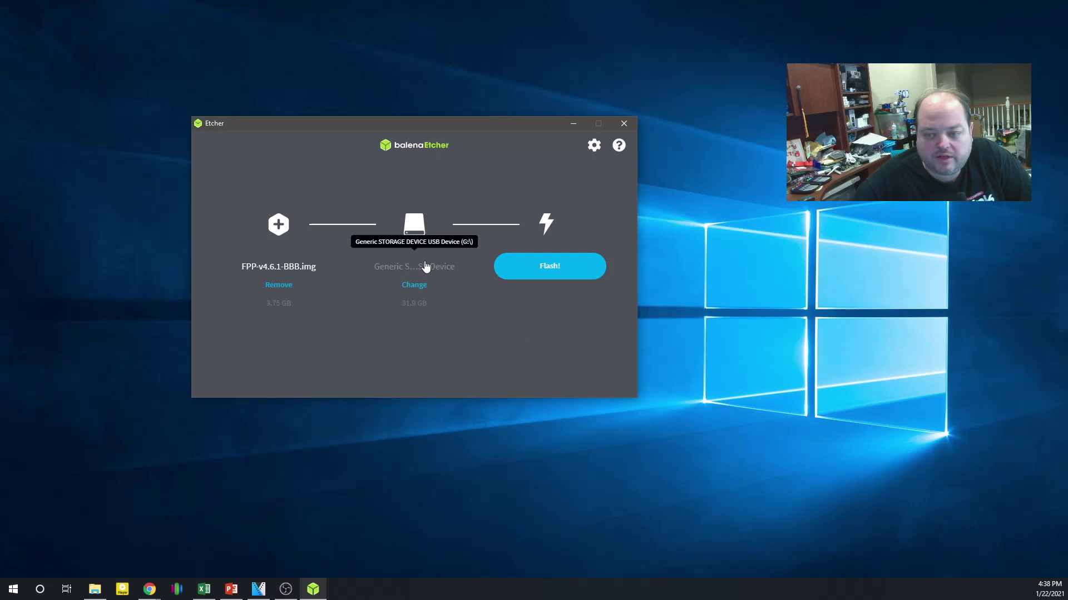
left_click(409, 285)
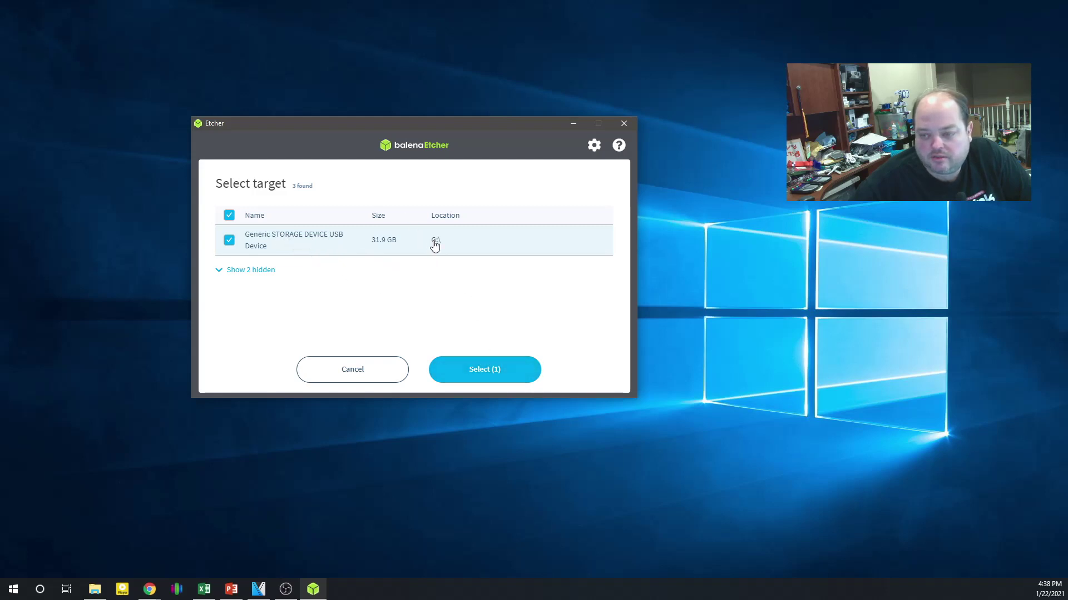
left_click(488, 373)
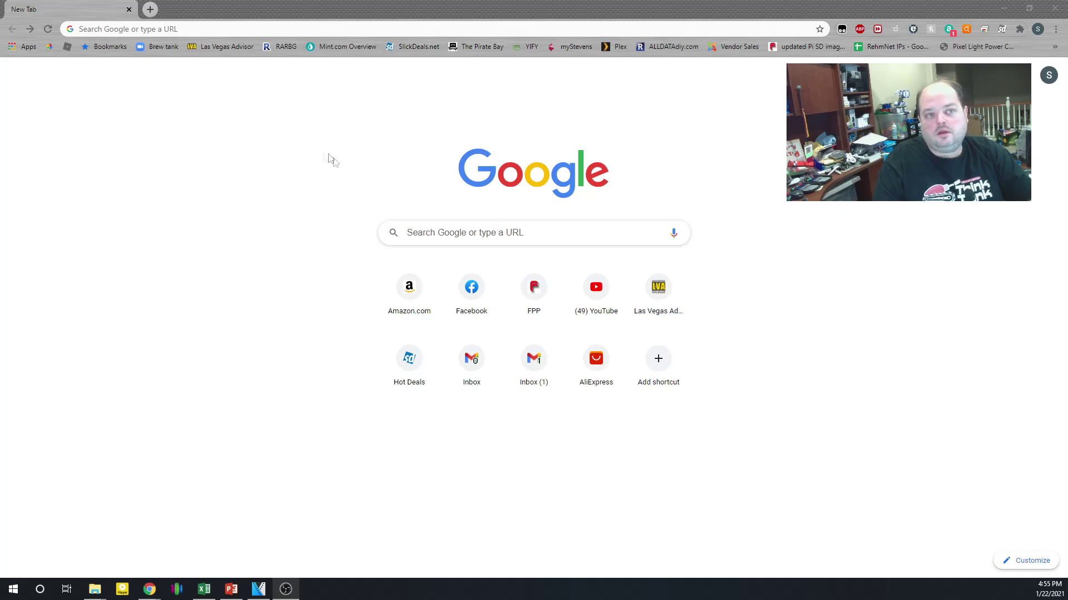
Open the FPP controller at 192.168.1.34, then go to its Storage settings
left_click(236, 28)
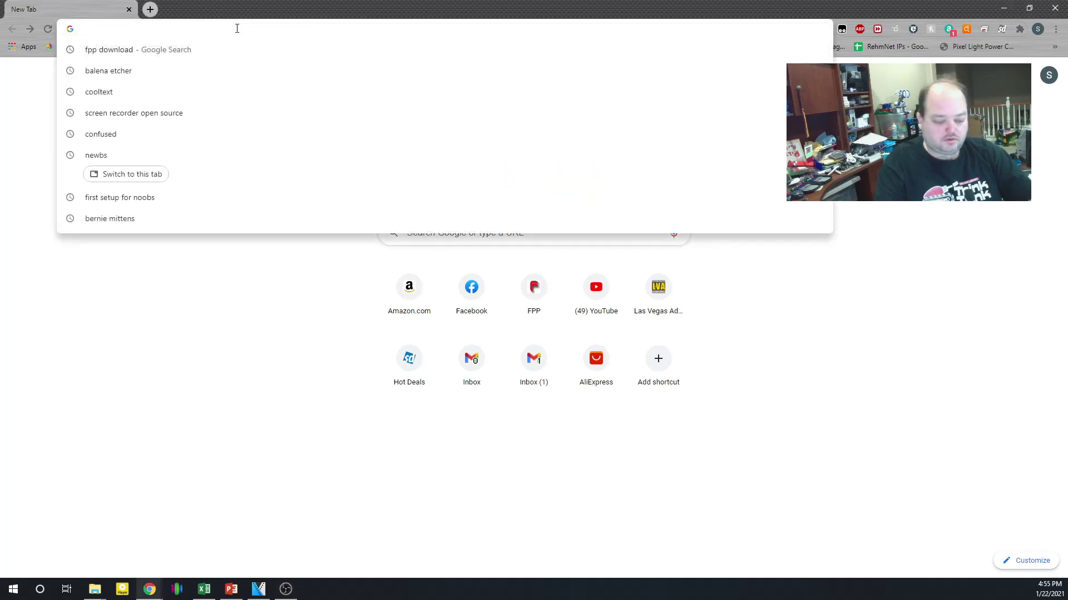
type("192.16")
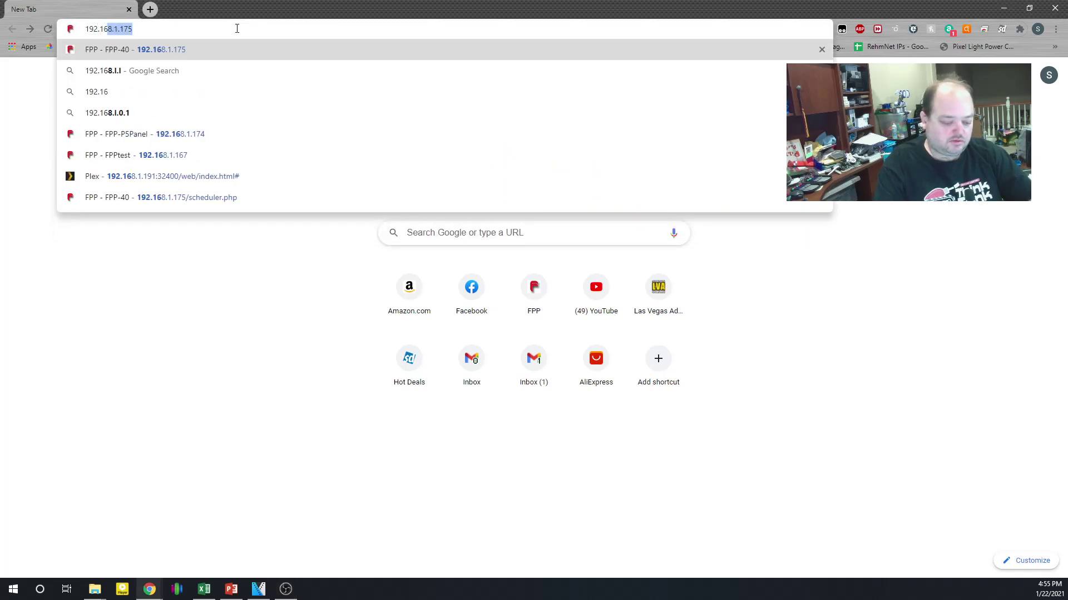
type("8.1.")
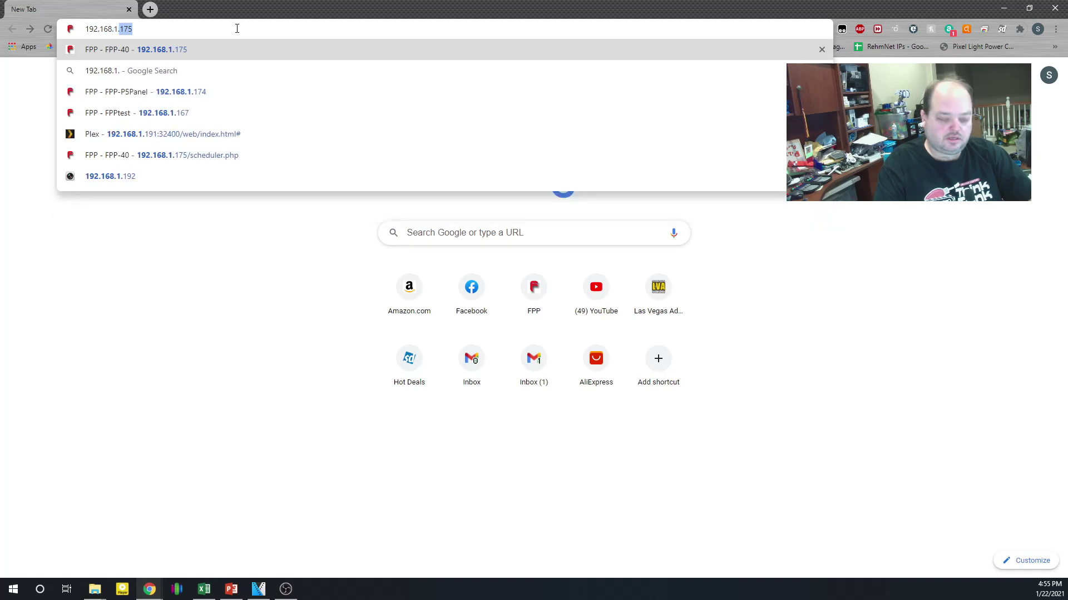
type("34")
key("Return")
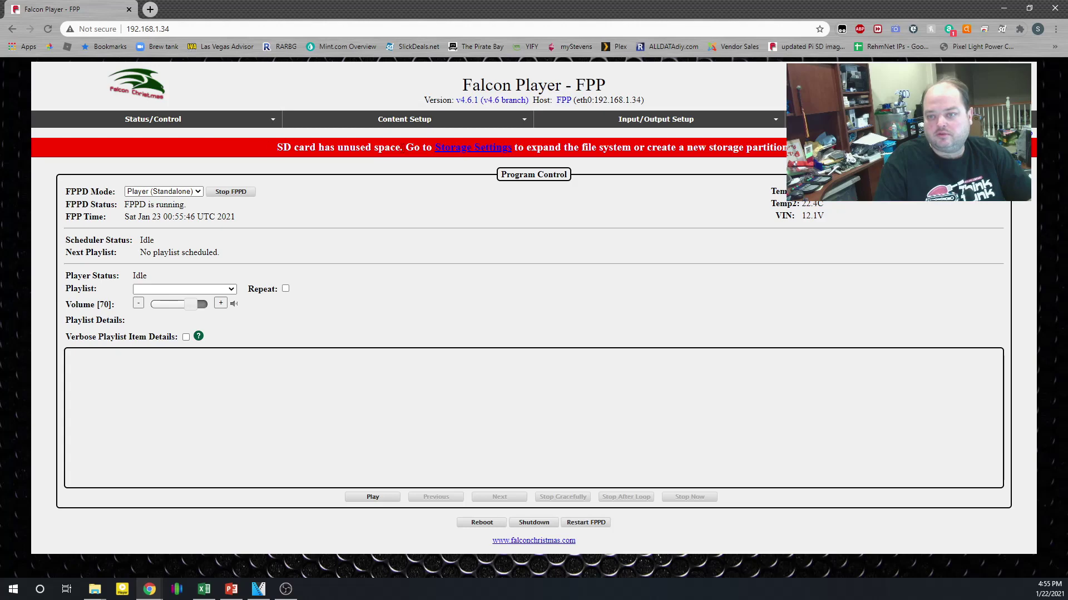
left_click(456, 149)
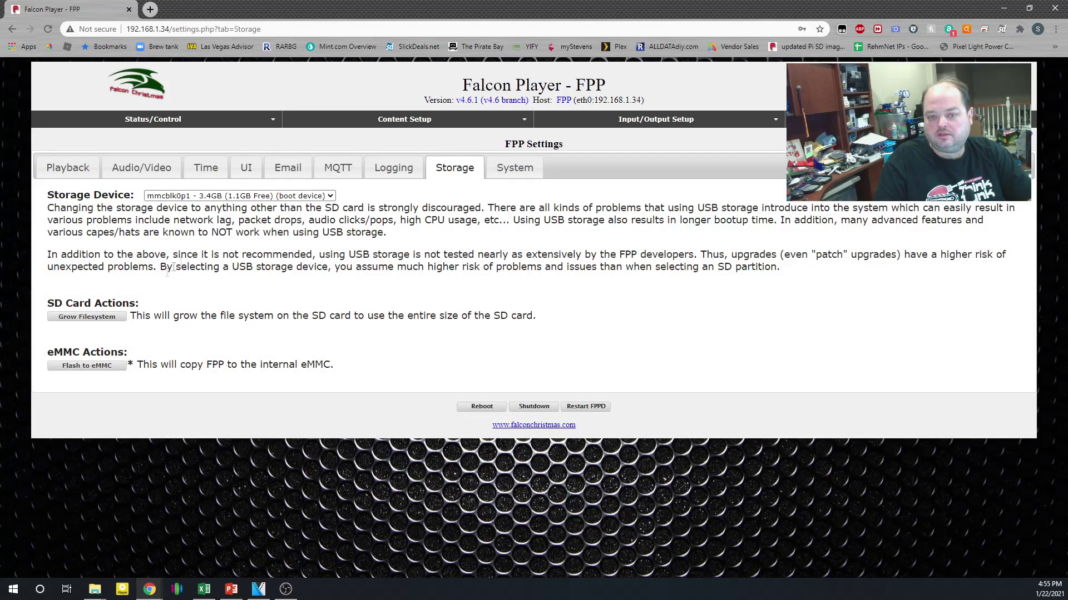
Grow the SD card file system to the full 29.7GB, then reboot the controller
left_click(105, 318)
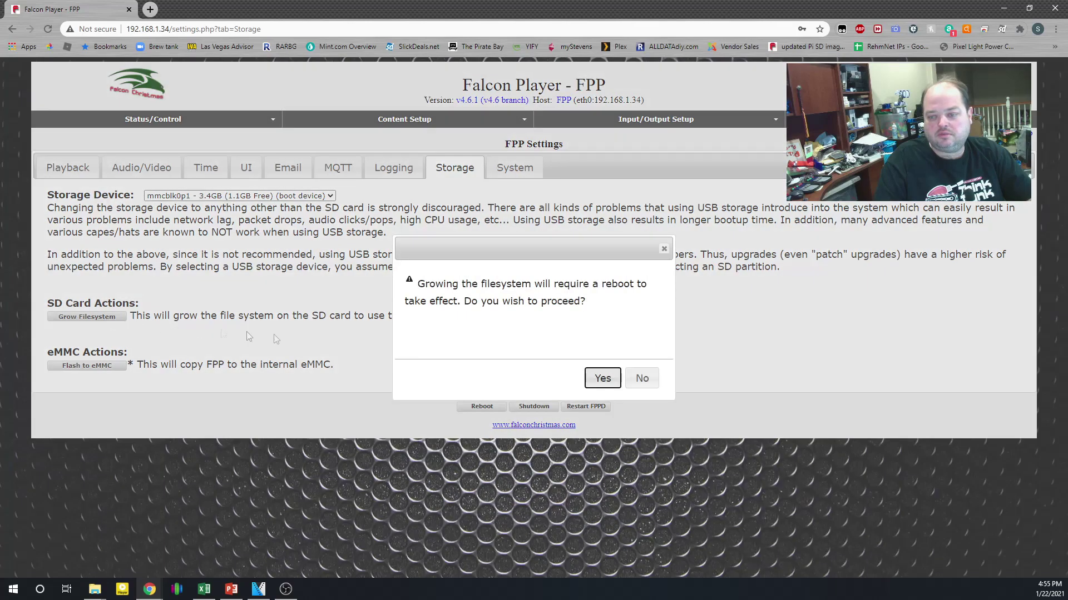
left_click(602, 379)
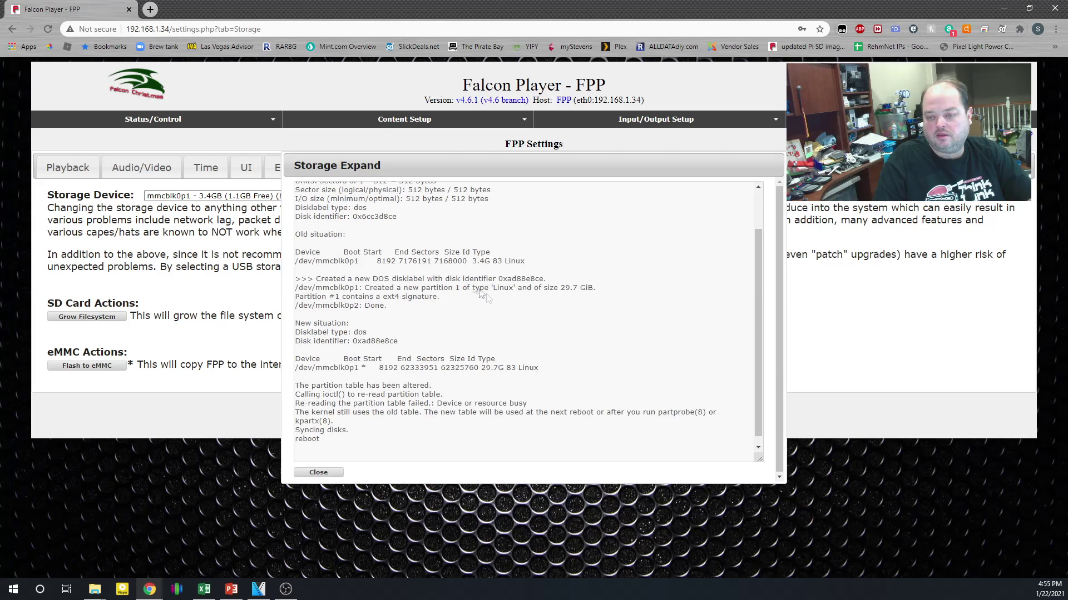
left_click(318, 472)
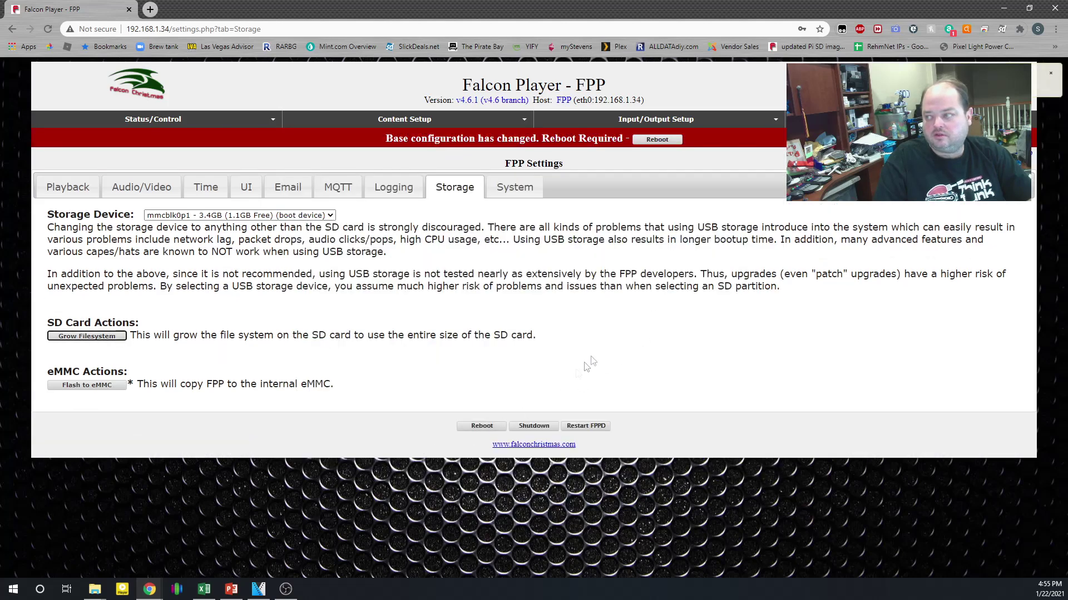
left_click(484, 429)
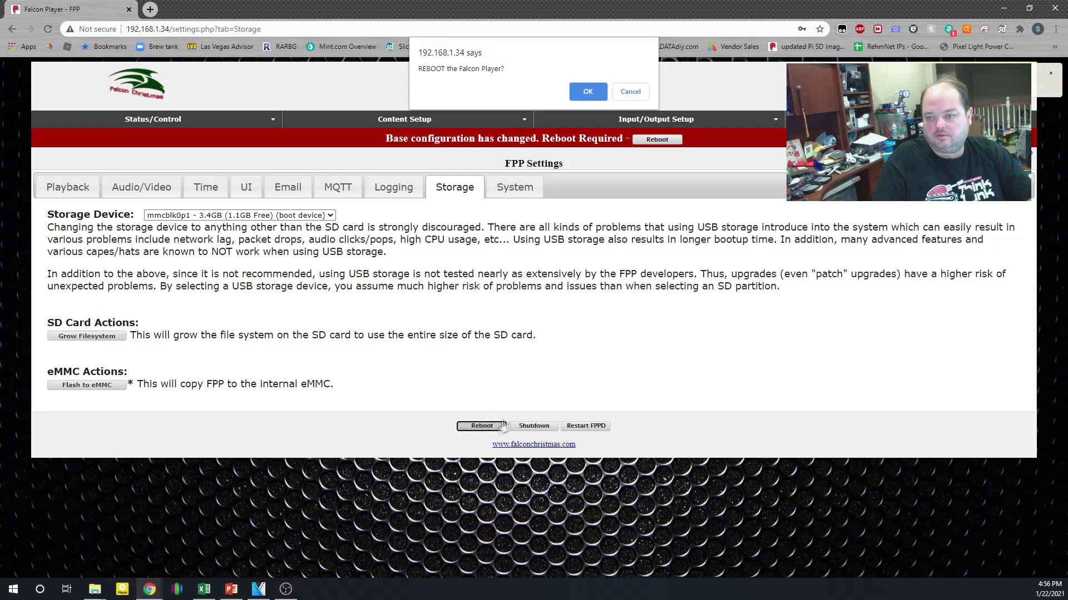
left_click(588, 92)
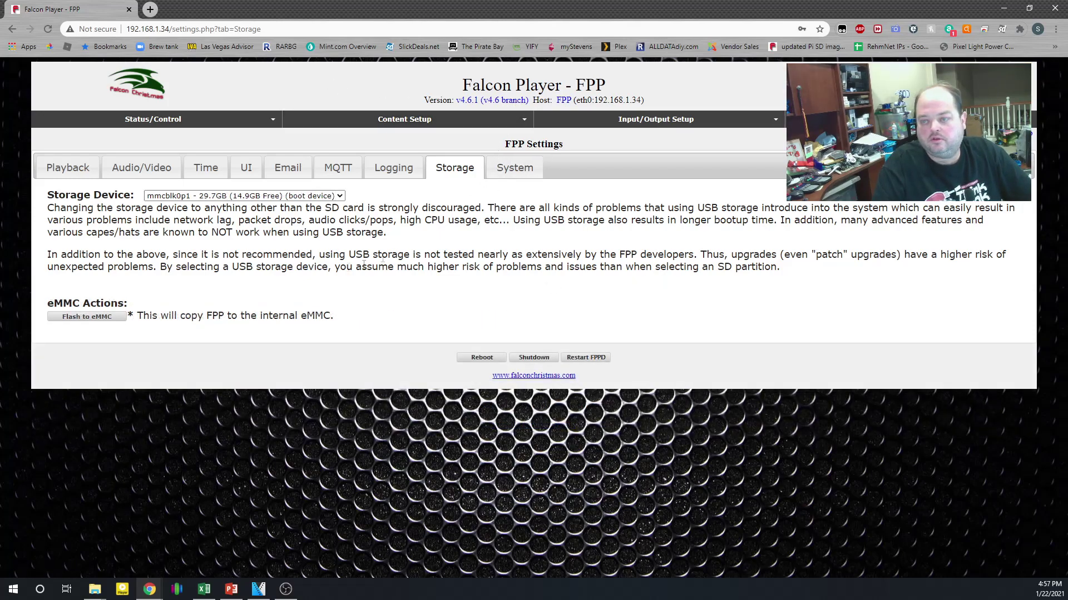
On the Network page, give eth0 static IP 192.168.1.173 with gateway 192.168.1.1
left_click(101, 120)
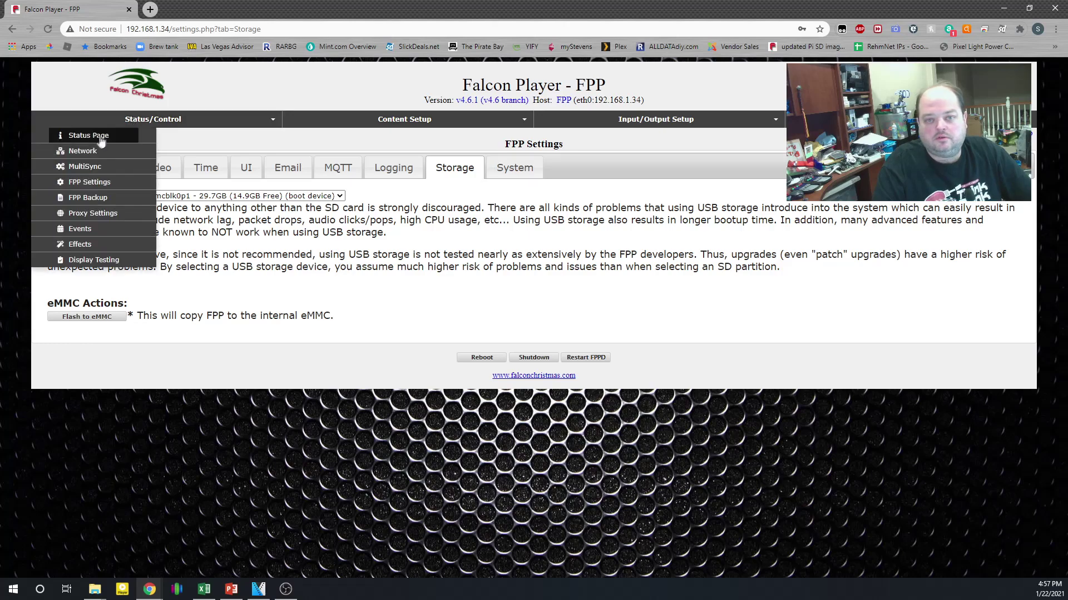
left_click(100, 139)
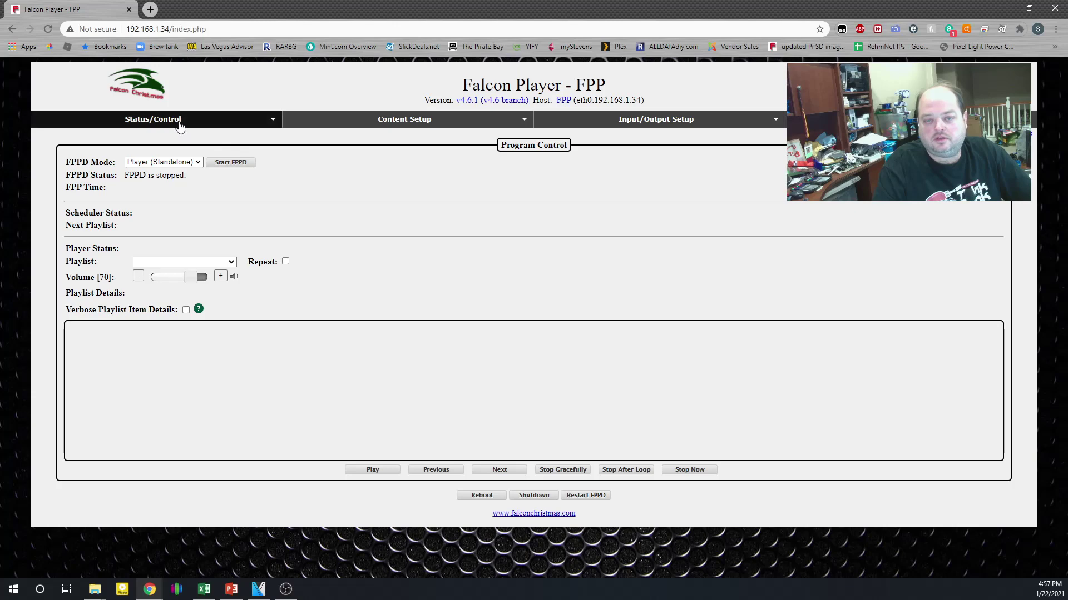
left_click(180, 120)
left_click(100, 148)
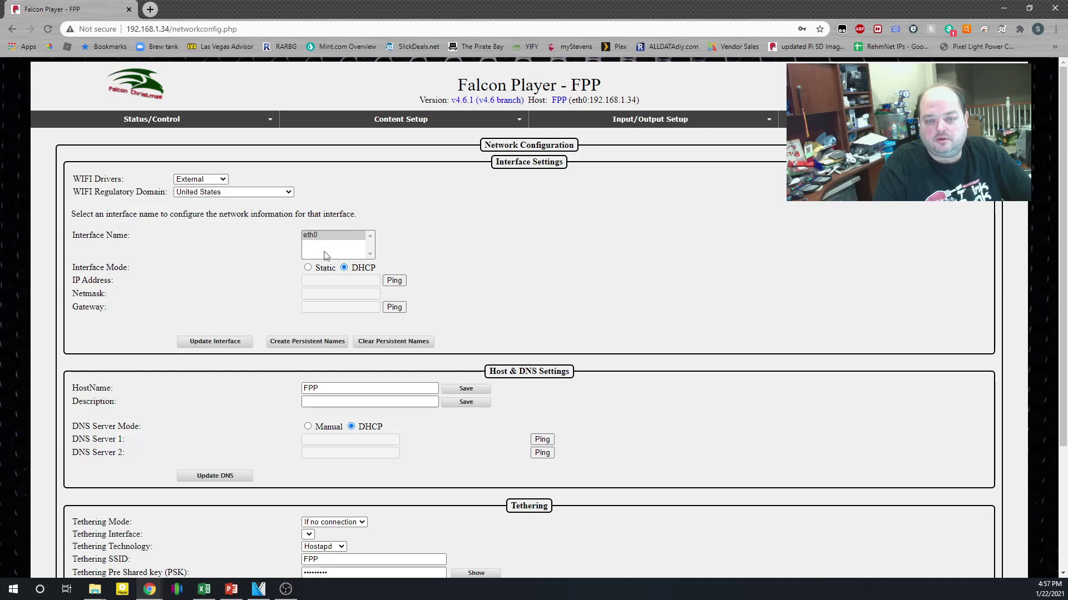
left_click(310, 268)
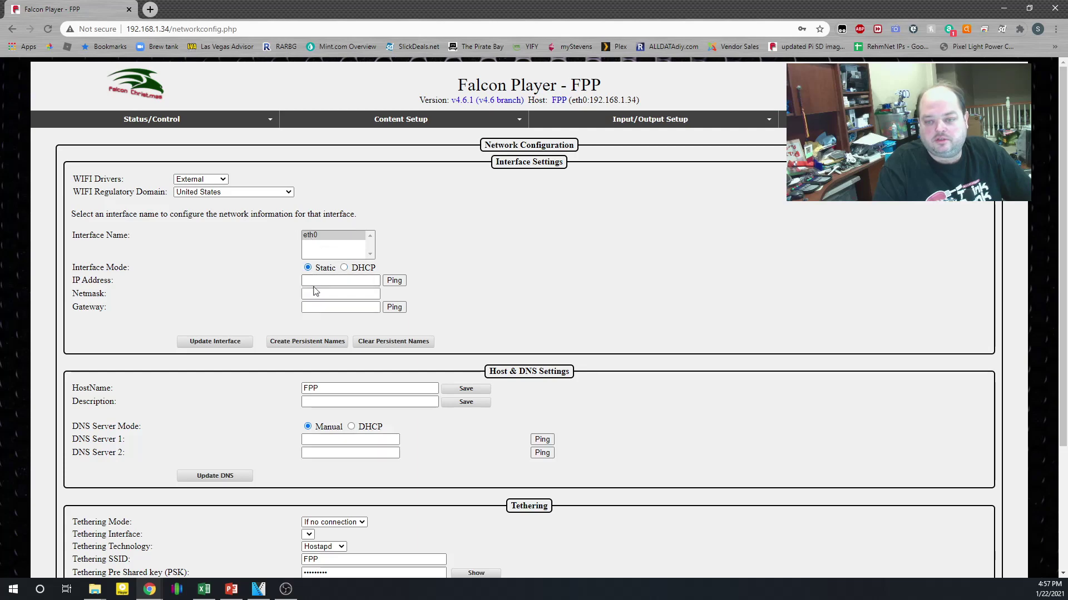
left_click(321, 283)
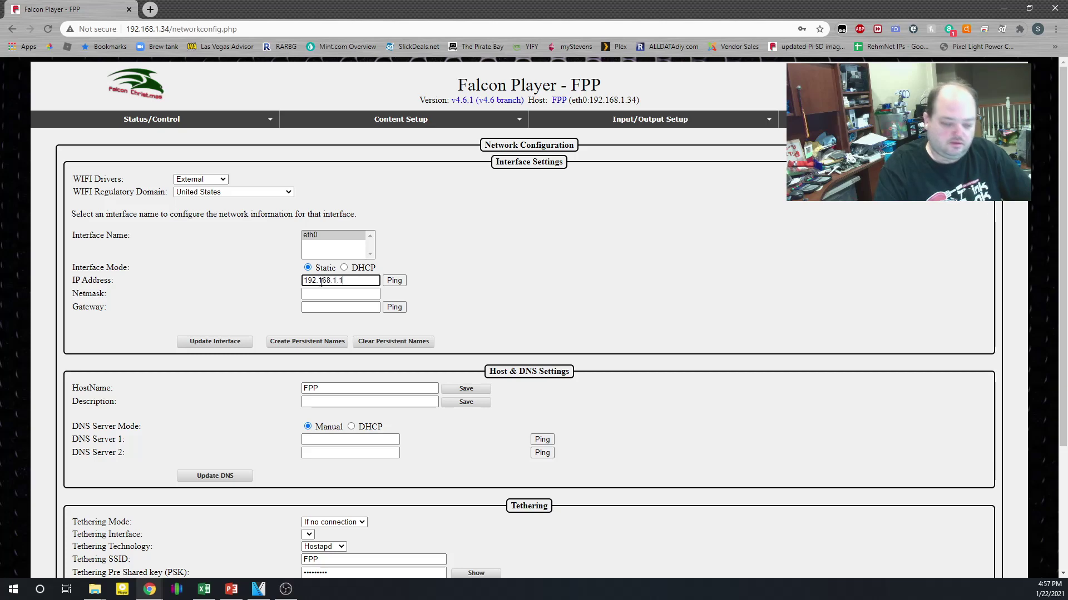
key("Tab")
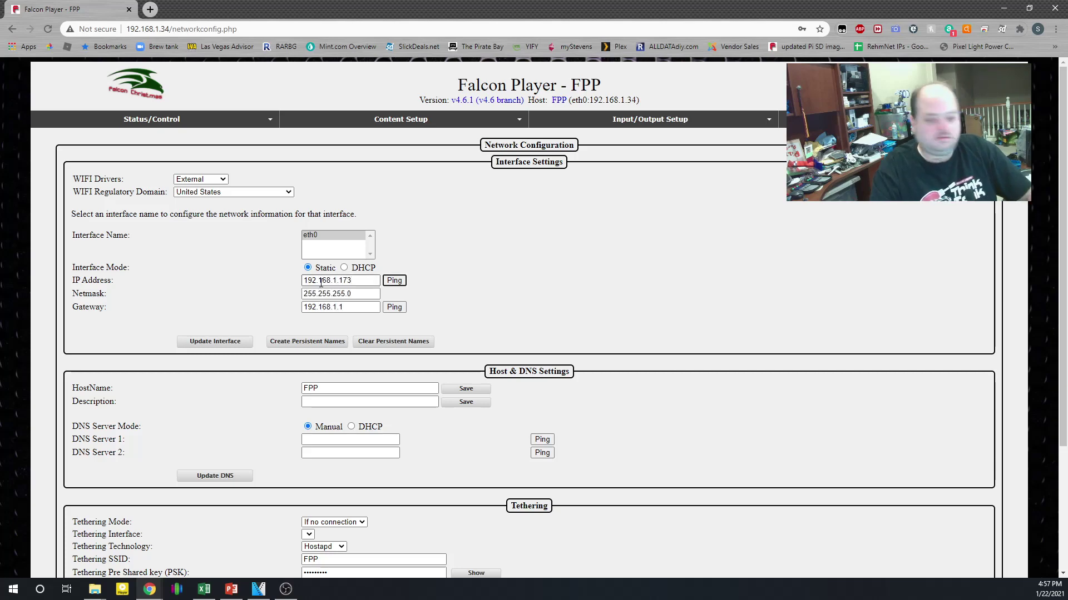
left_click(250, 341)
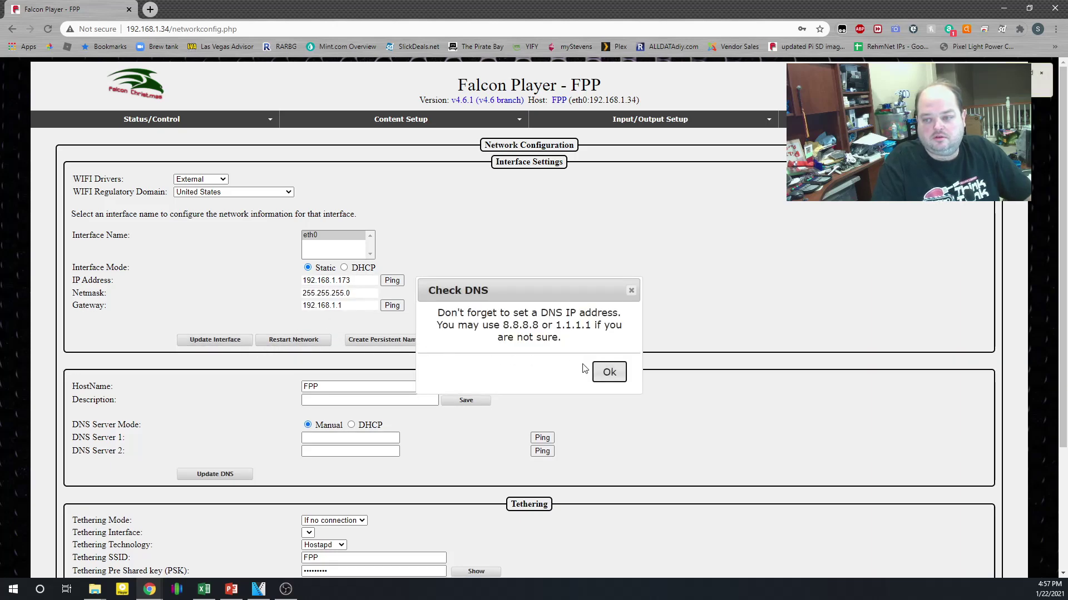
left_click(610, 372)
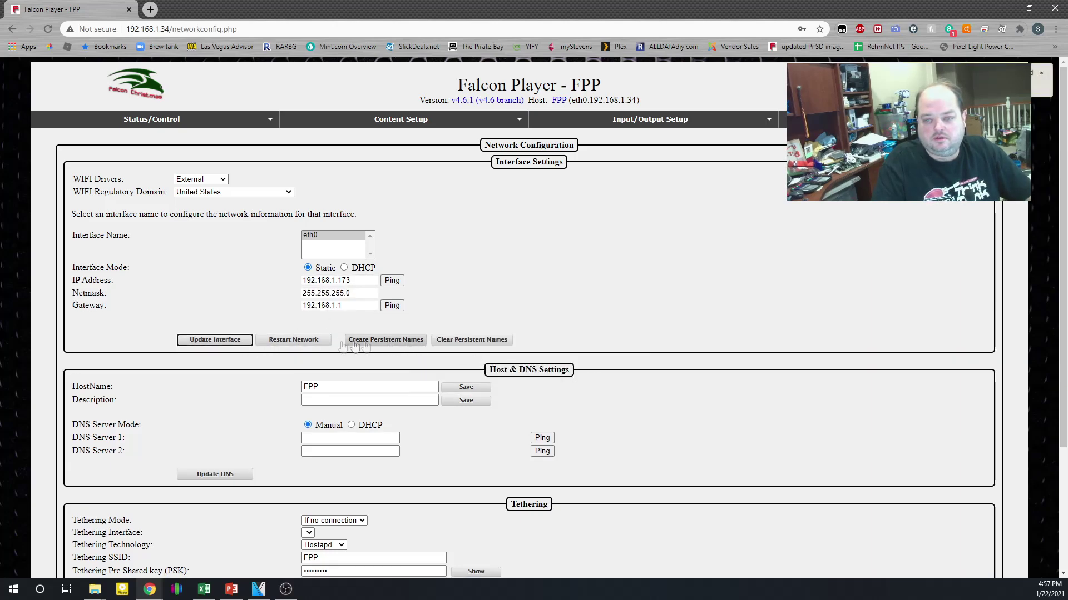
Rename the host from FPP to FPPMatrix and save it
left_click(341, 386)
left_click(341, 387)
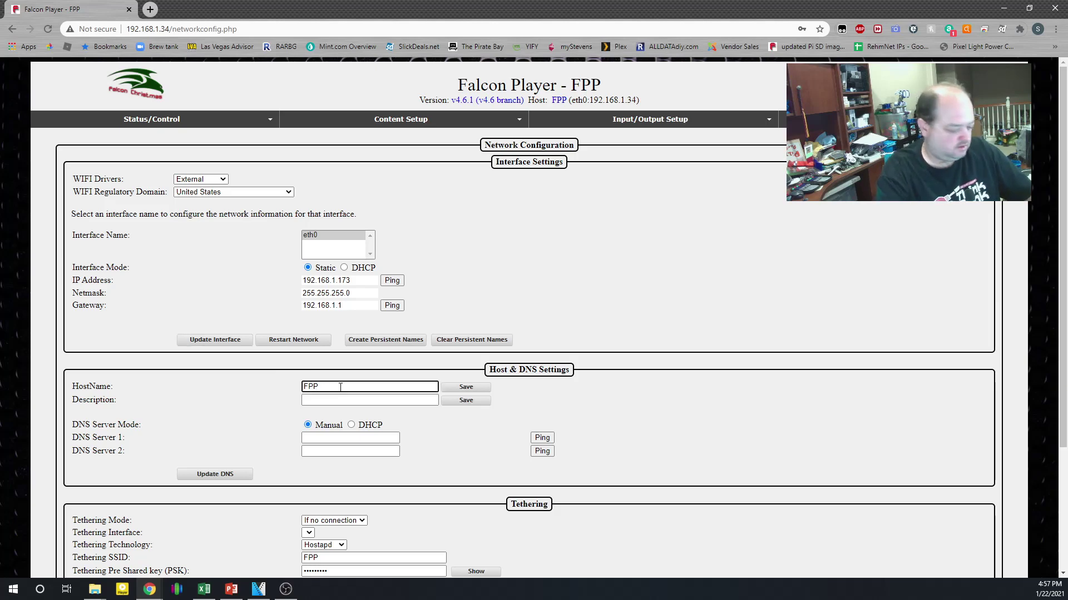
type("Matrix")
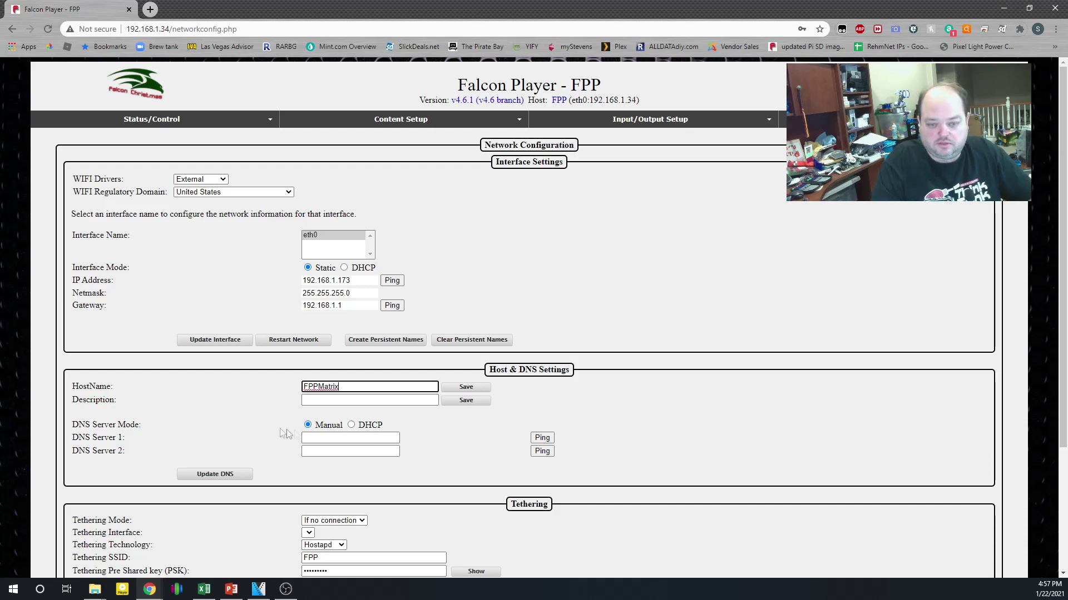
left_click(466, 387)
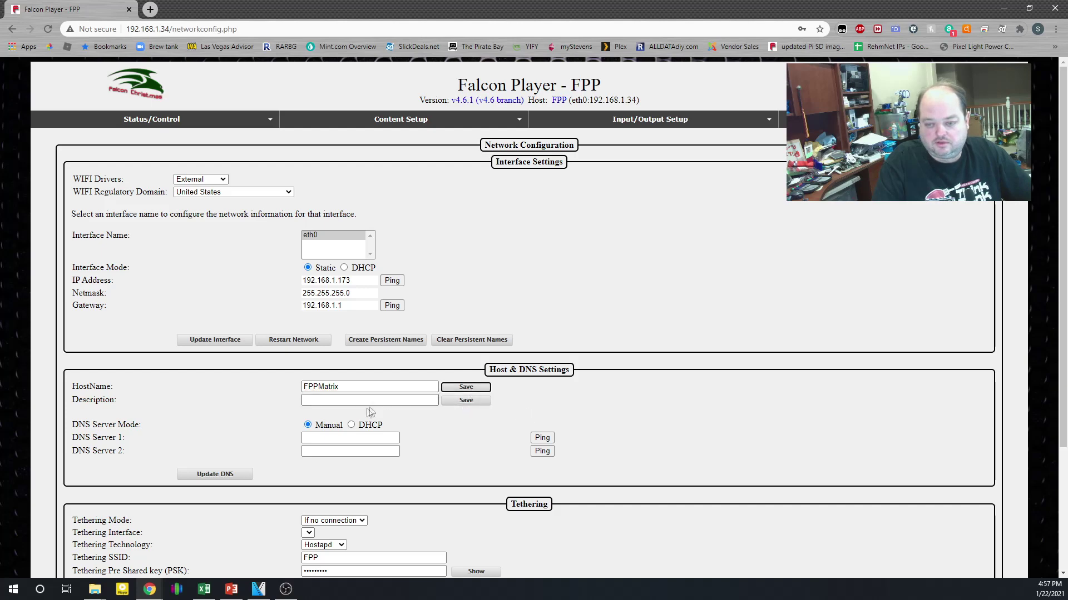
Set DNS Server 1 to 192.168.1.1 and DNS Server 2 to 8.8.8.8, then apply
left_click(338, 437)
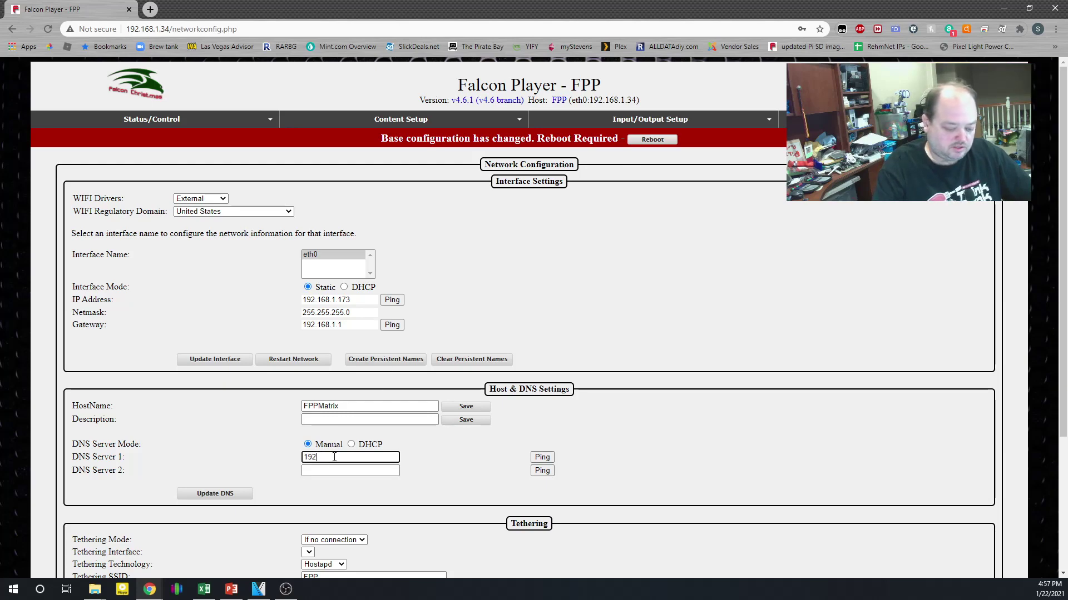
type("192.168.1.1")
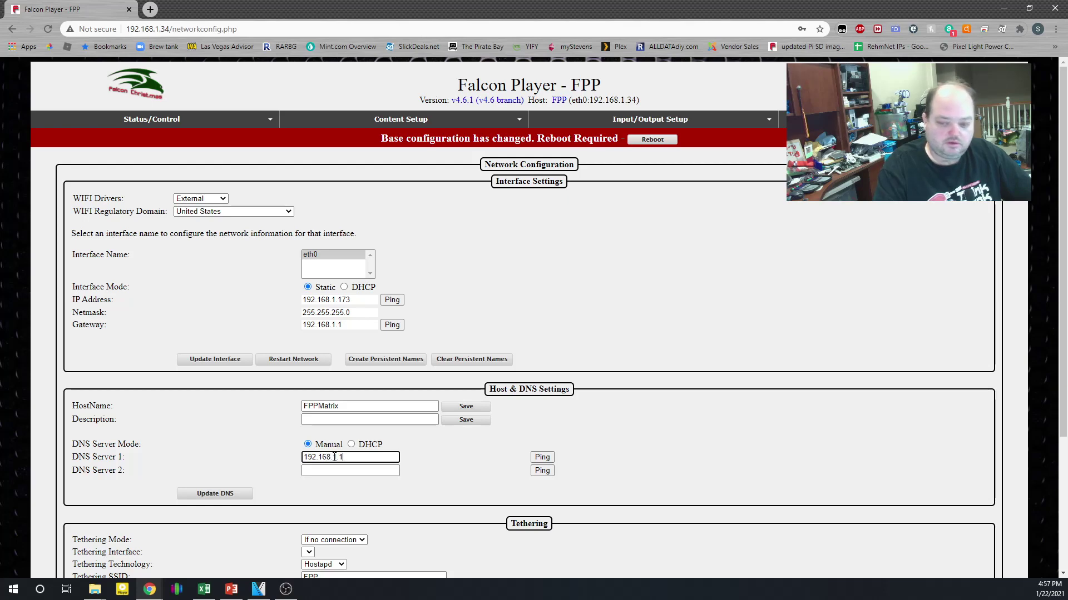
key("Tab")
key("Tab")
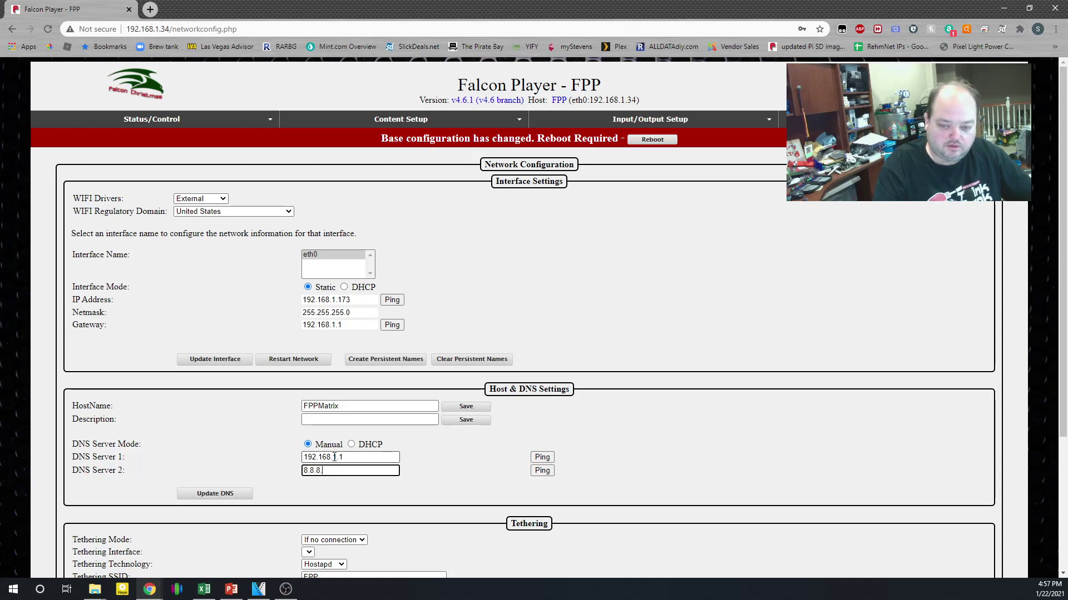
left_click(220, 493)
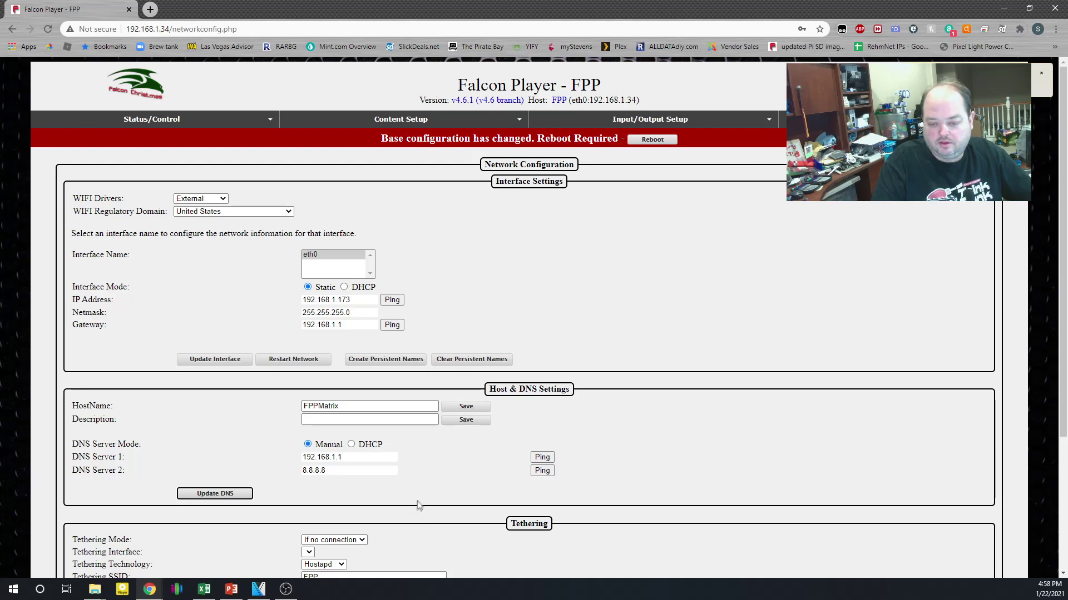
scroll(426, 486, "down", 1)
scroll(392, 336, "up", 1)
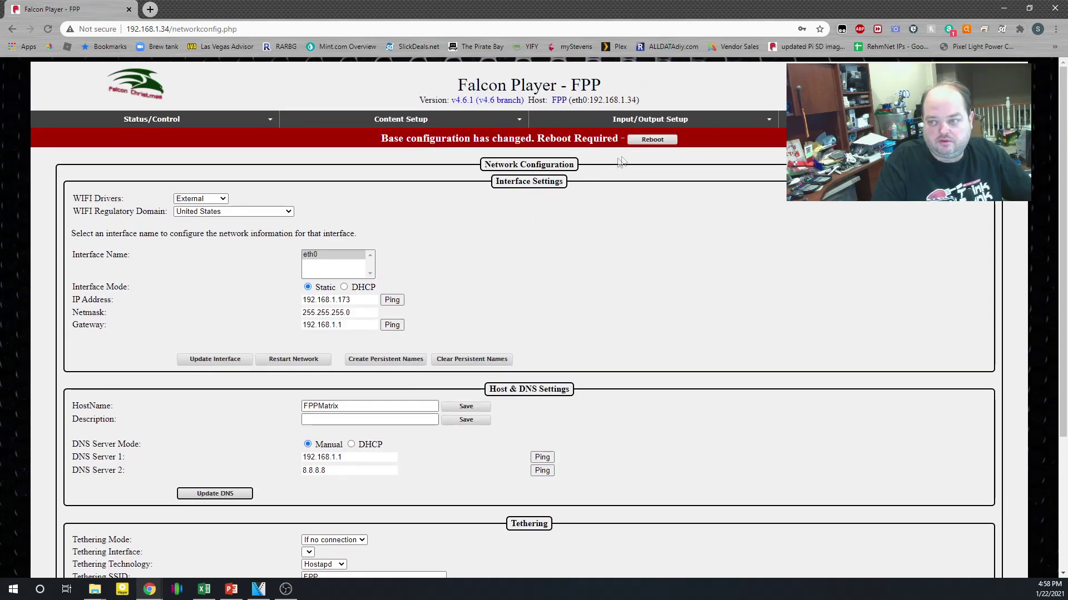
Reboot the Falcon Player to apply the network changes
left_click(640, 143)
left_click(583, 89)
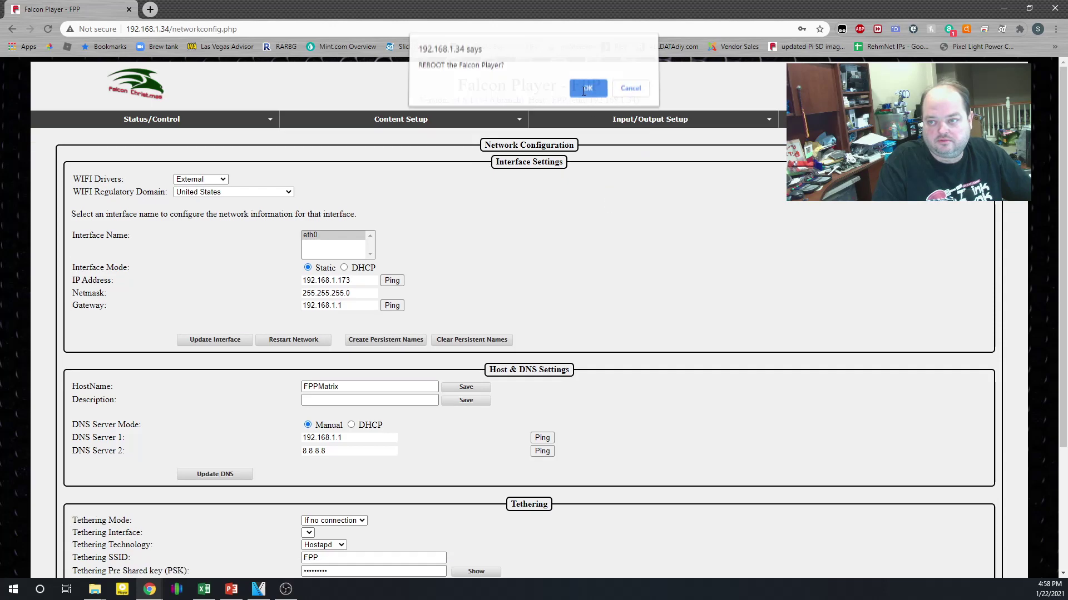
scroll(503, 227, "down", 3)
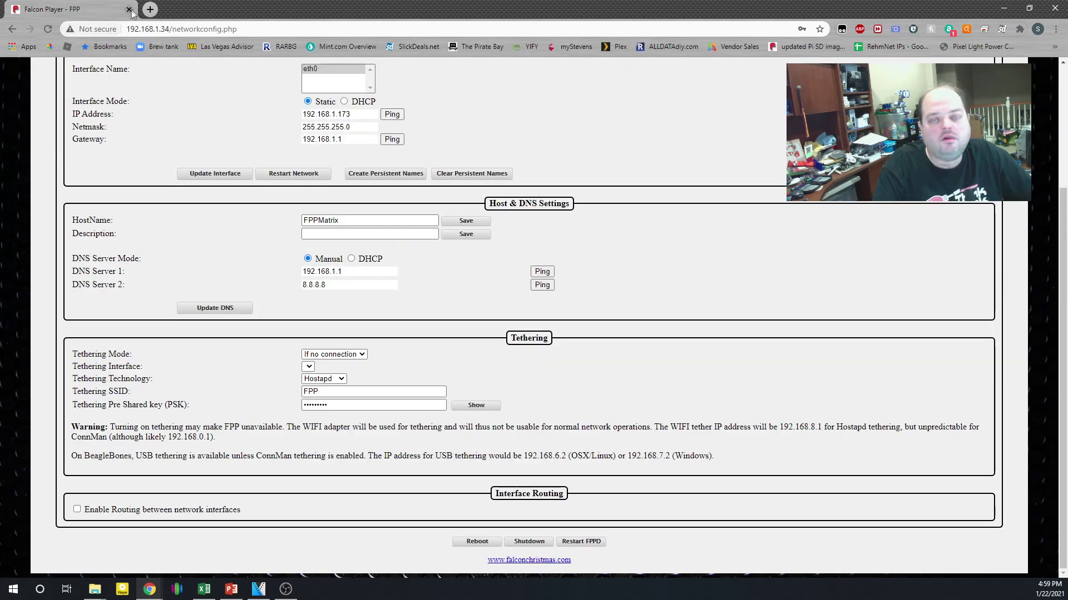
Reconnect to the player at 192.168.1.173 and open its Network Configuration page
left_click(183, 30)
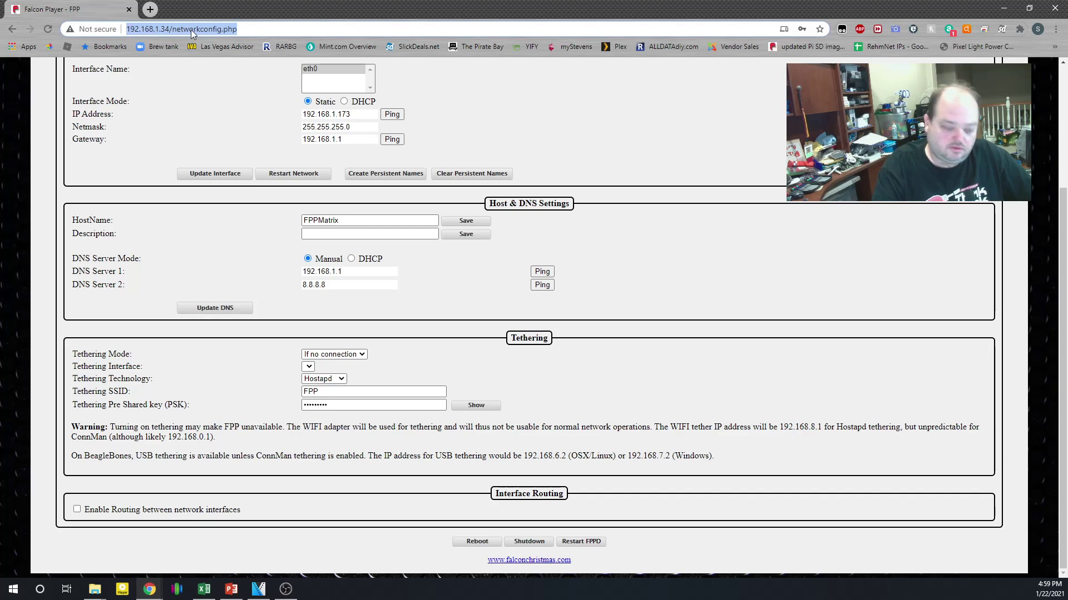
type("192.168.")
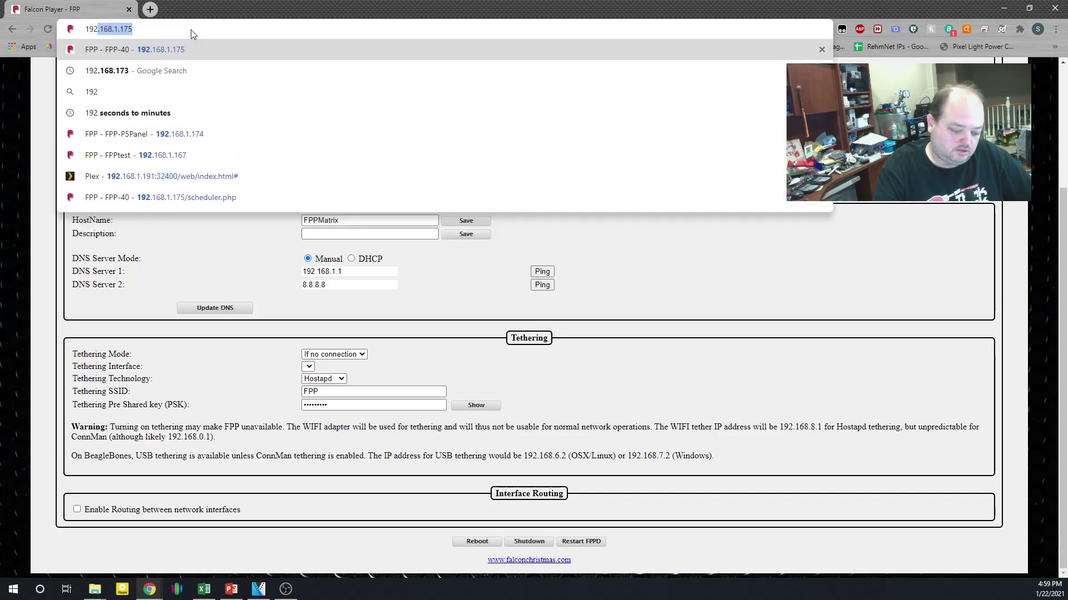
type("1.173")
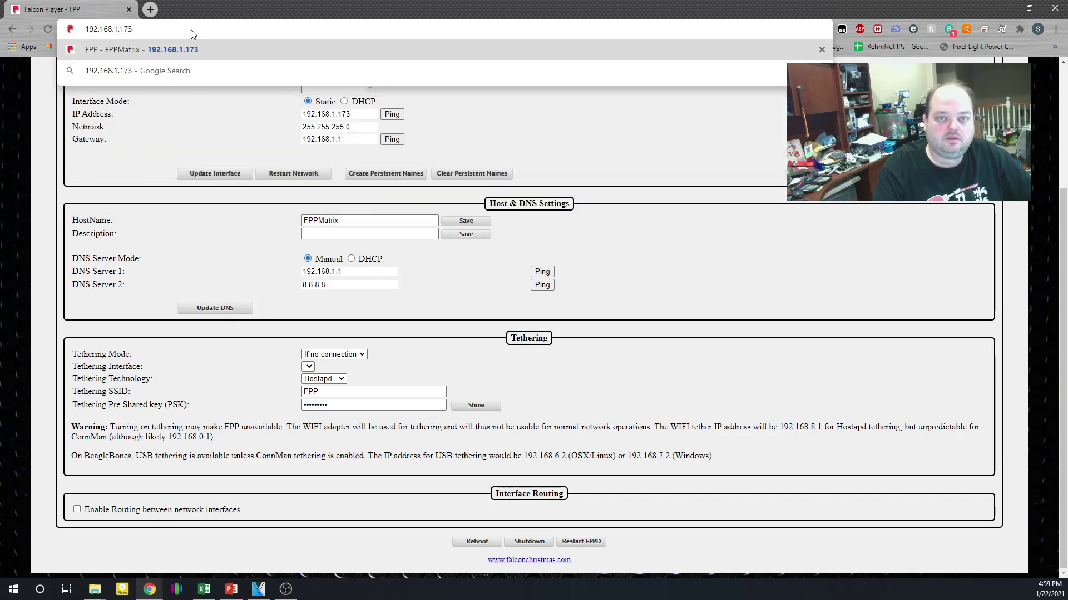
key("Return")
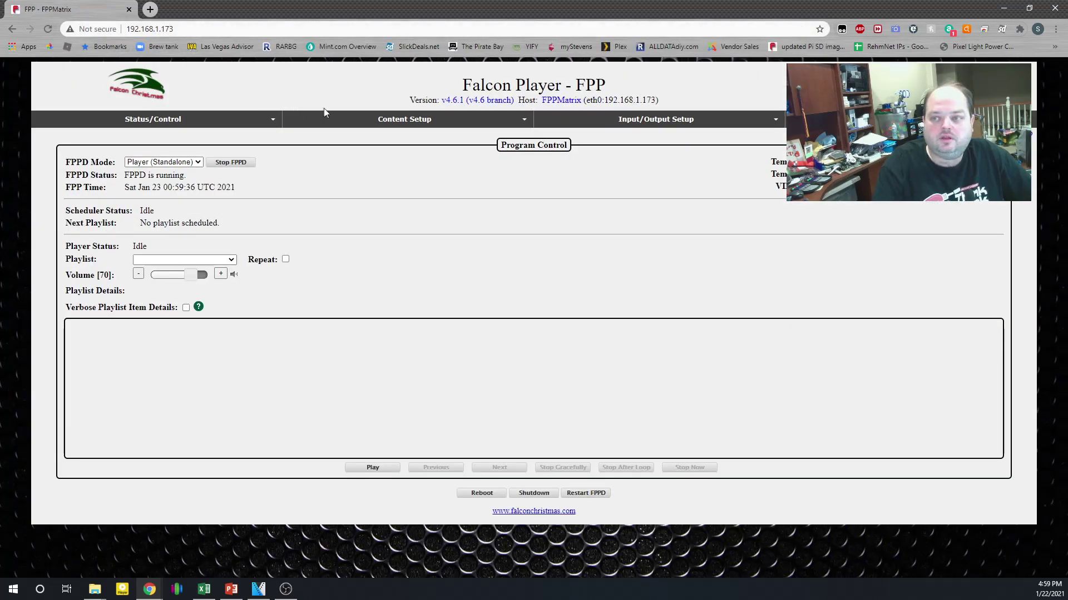
left_click(175, 123)
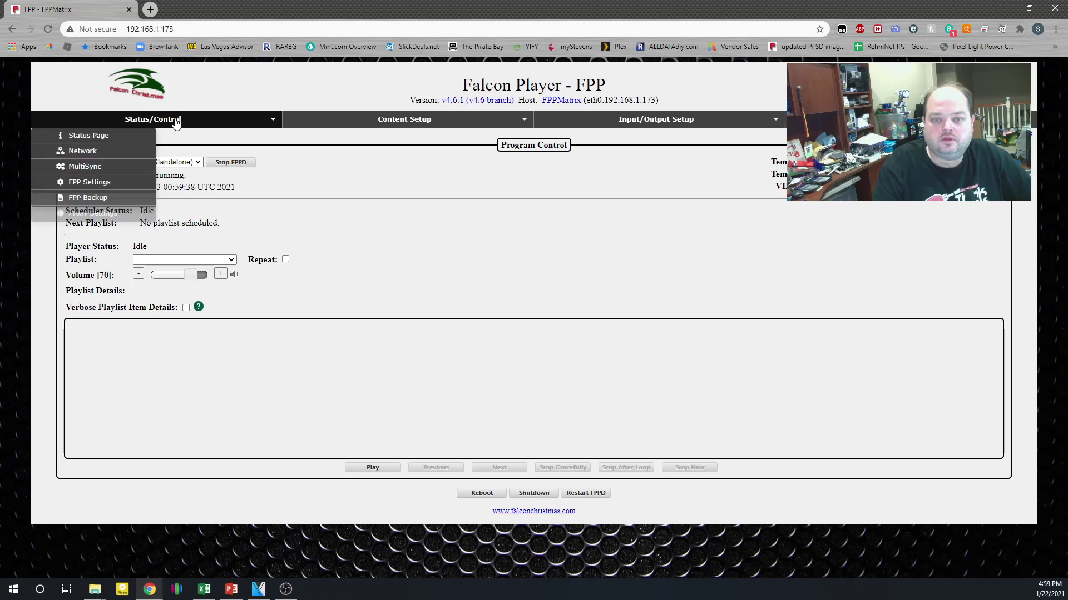
left_click(108, 155)
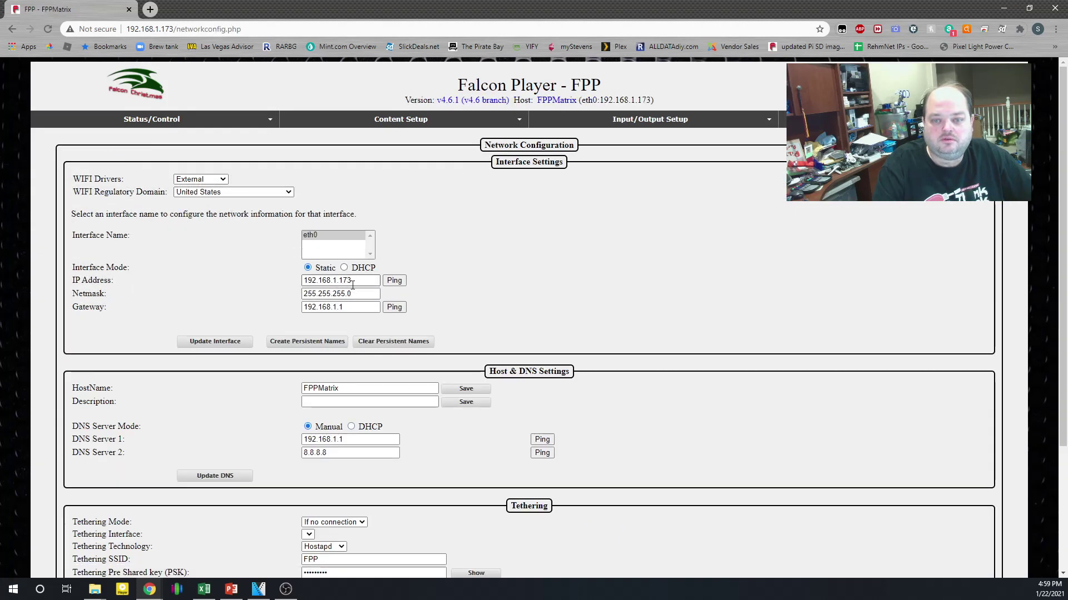
Verify the static IP, hostname and DNS settings, then open the FPP Settings page
scroll(354, 283, "down", 2)
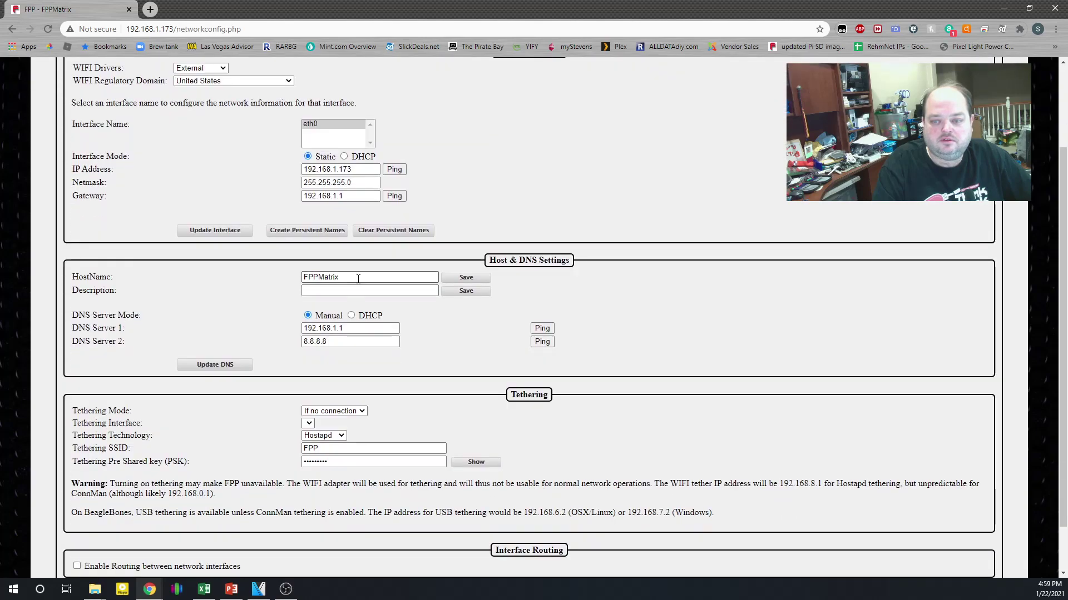
scroll(358, 278, "down", 1)
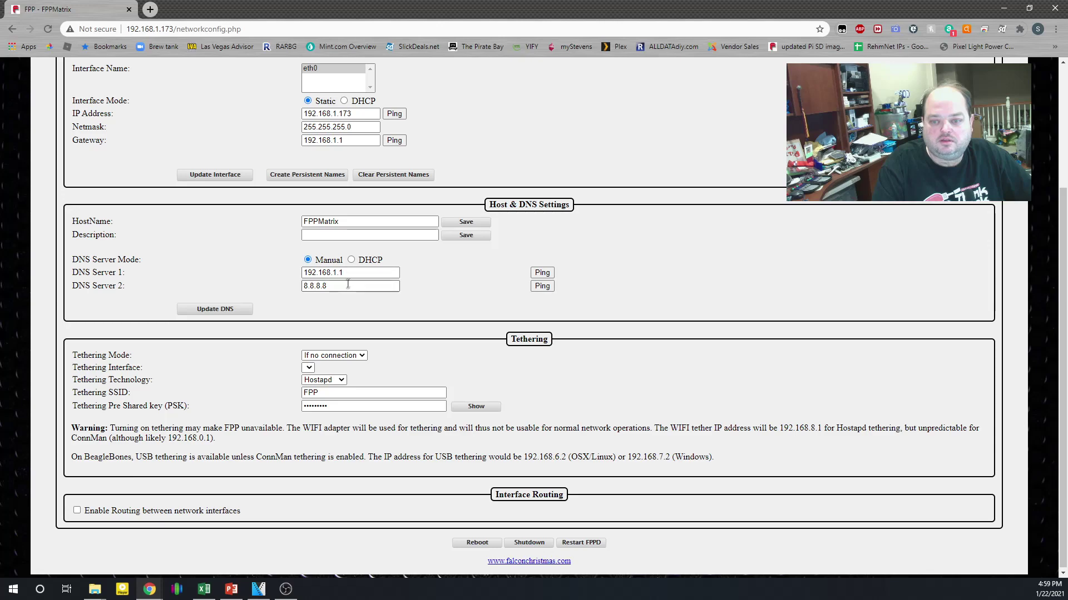
scroll(346, 301, "up", 3)
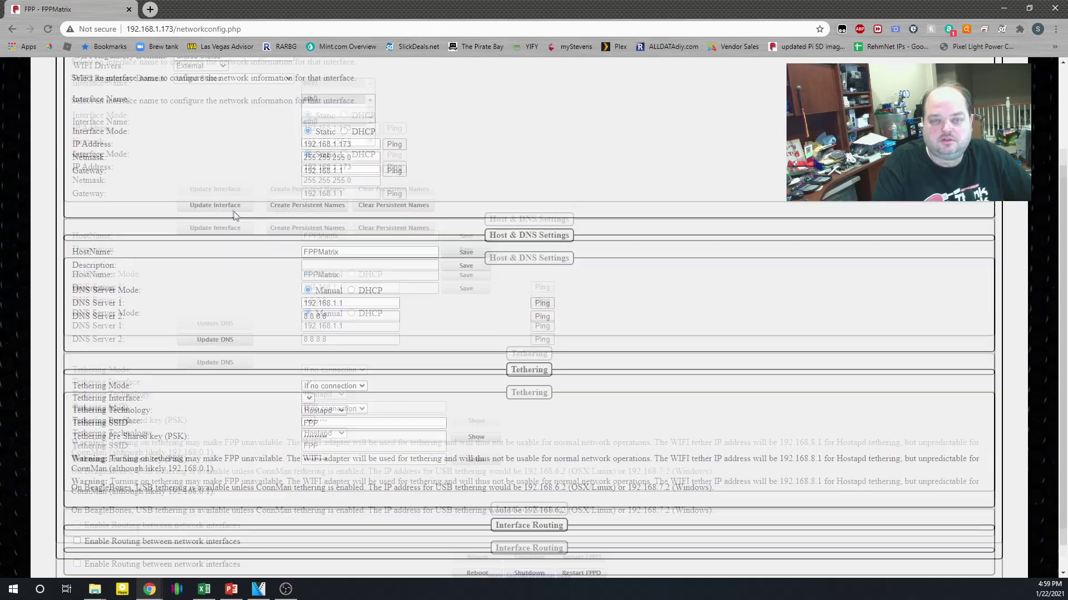
mouse_move(149, 127)
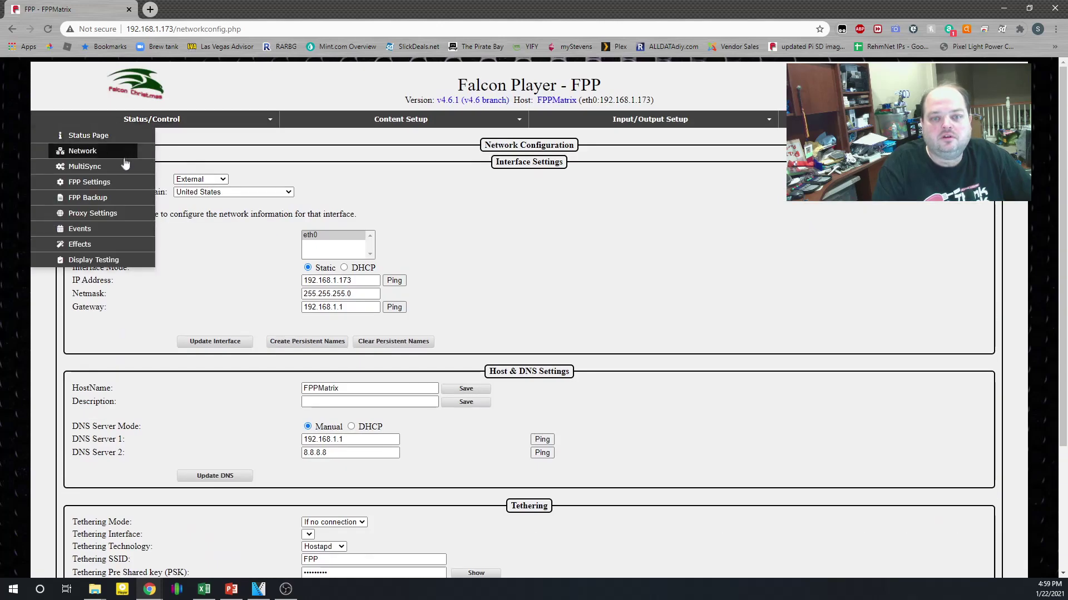
left_click(89, 182)
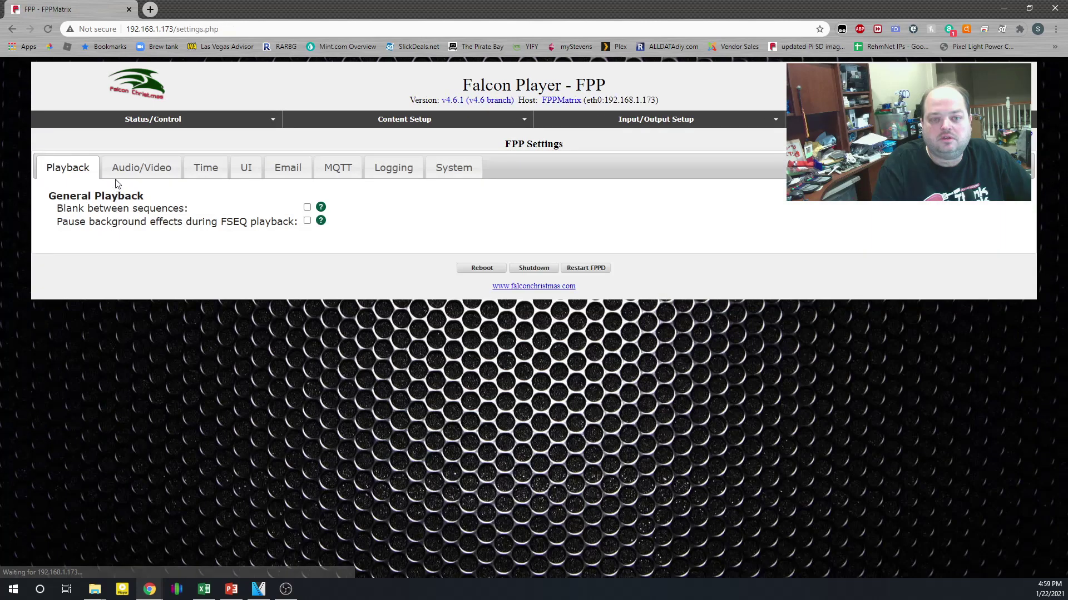
Choose America/Los_Angeles as the time zone in FPP Settings and restart FPPD
left_click(206, 166)
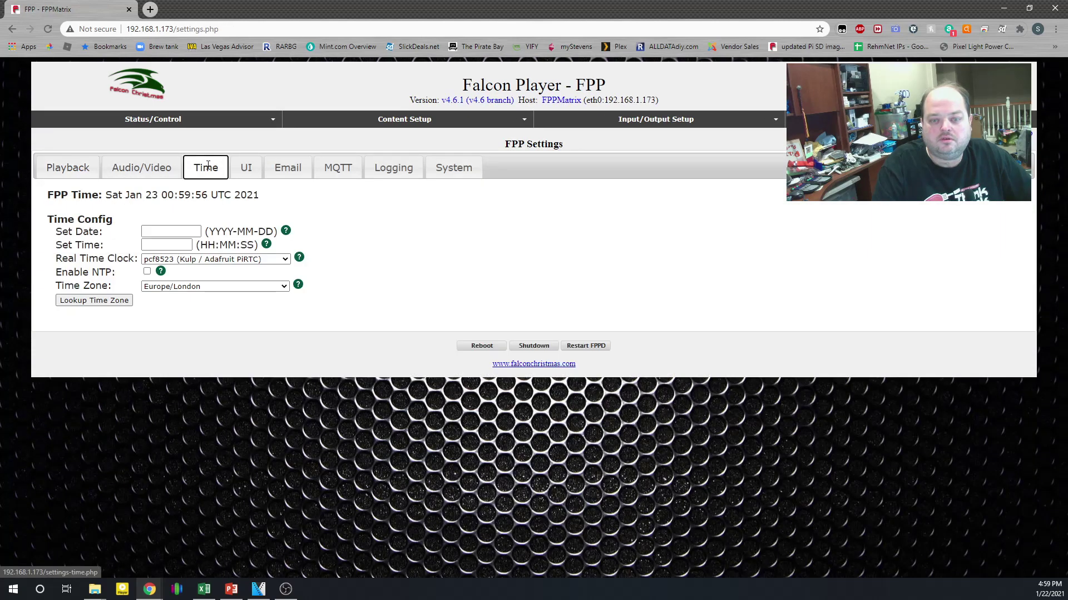
mouse_move(149, 121)
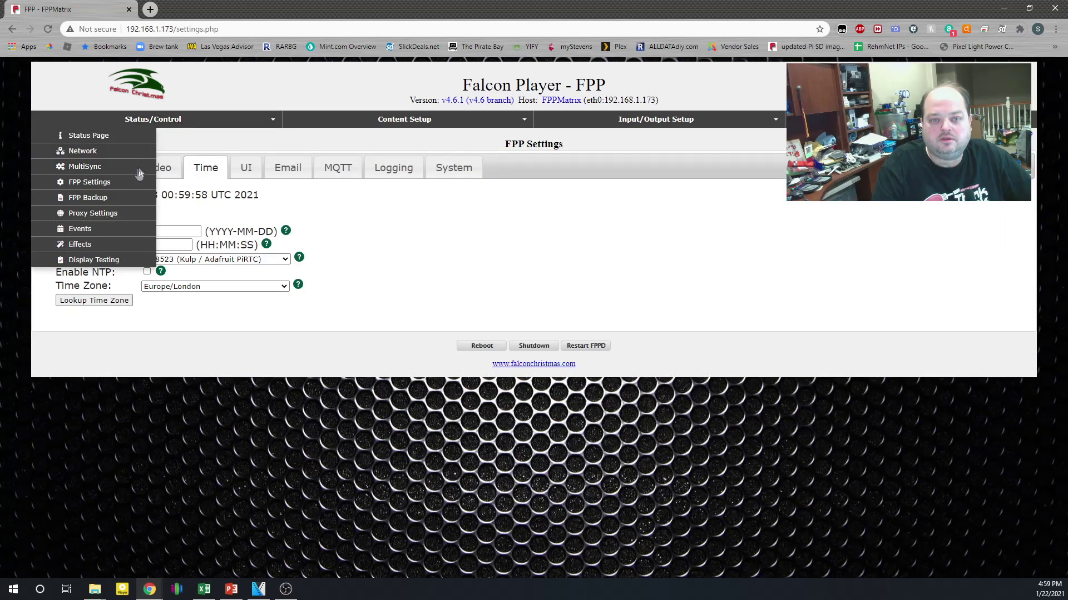
left_click(120, 185)
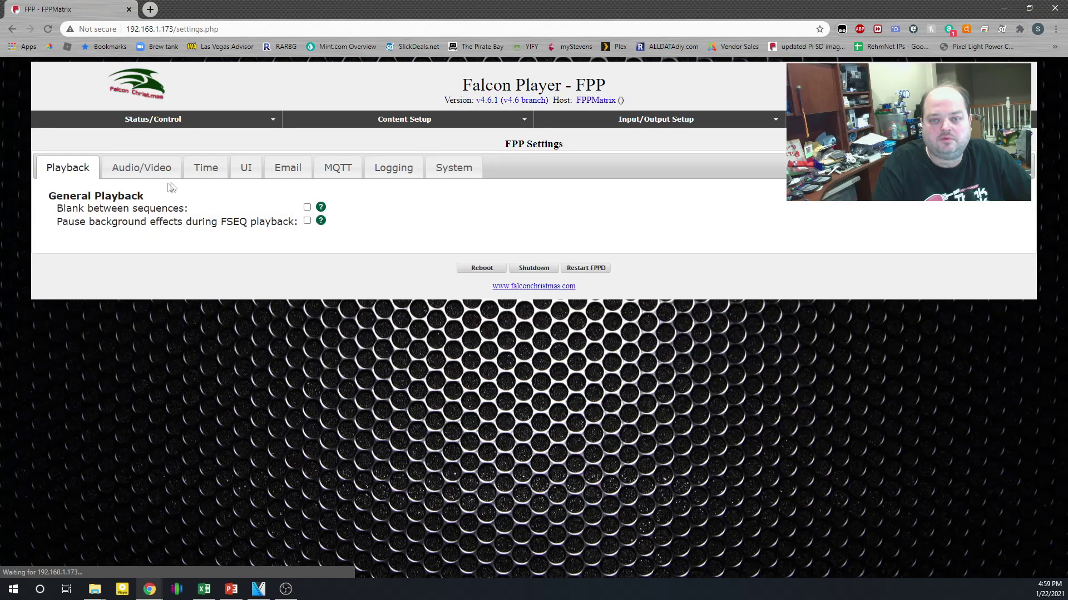
left_click(210, 172)
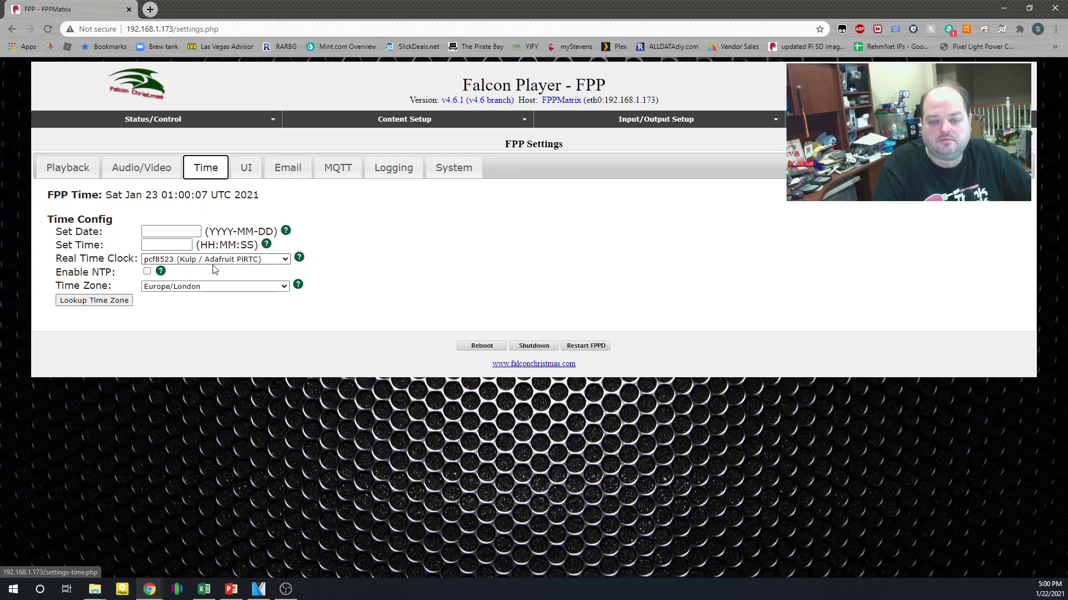
left_click(197, 286)
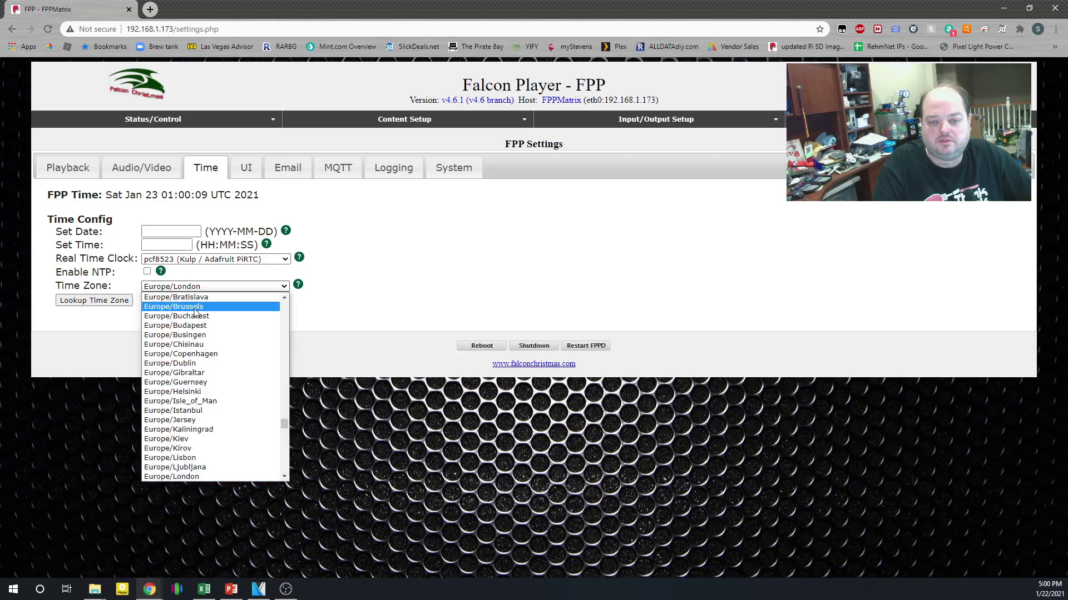
scroll(195, 313, "up", 20)
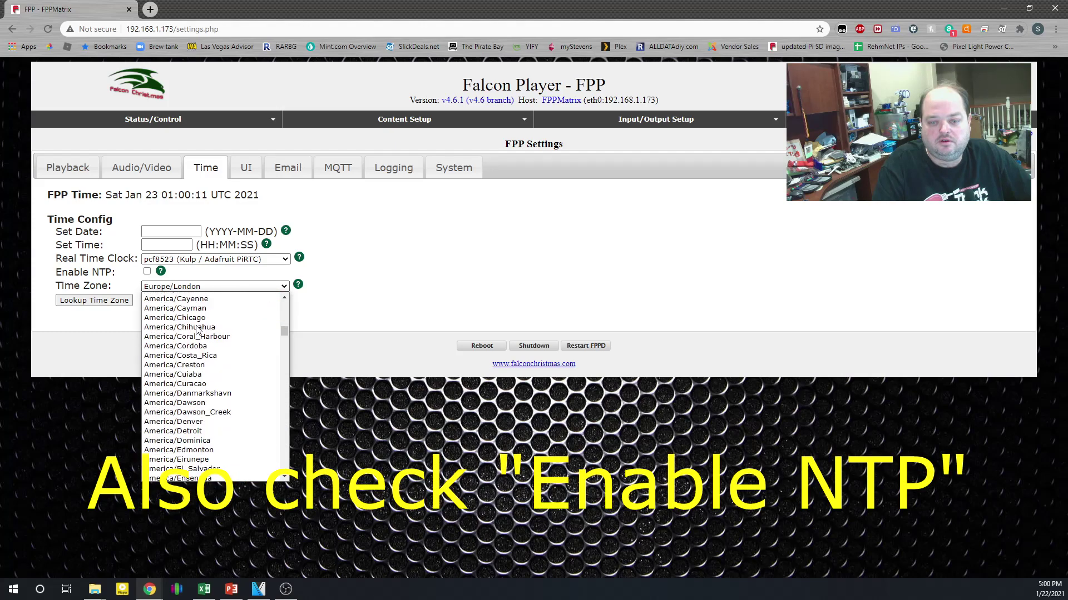
scroll(197, 331, "down", 6)
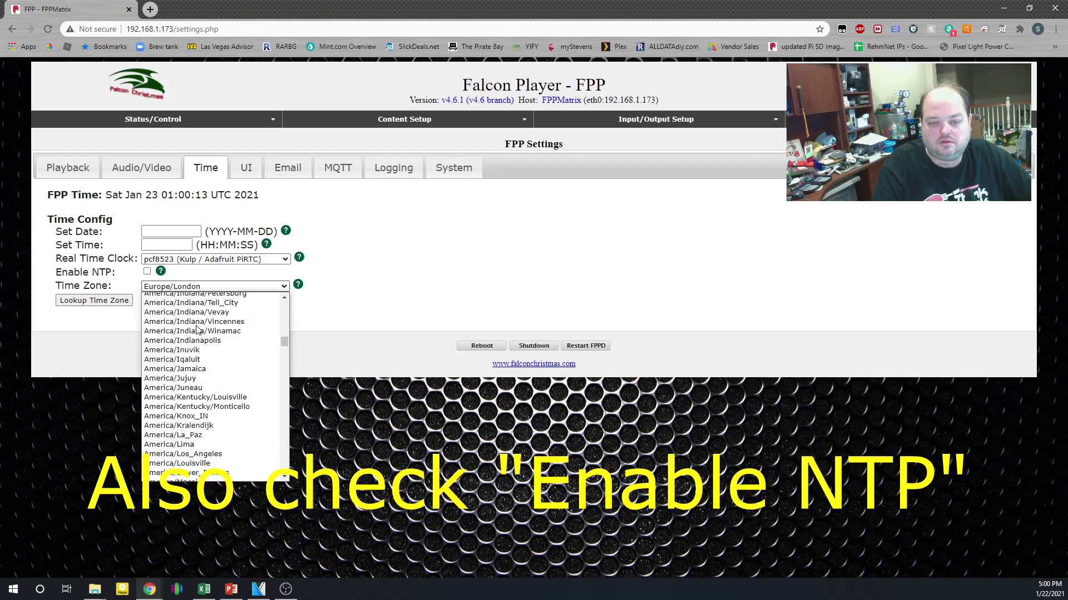
scroll(196, 331, "down", 4)
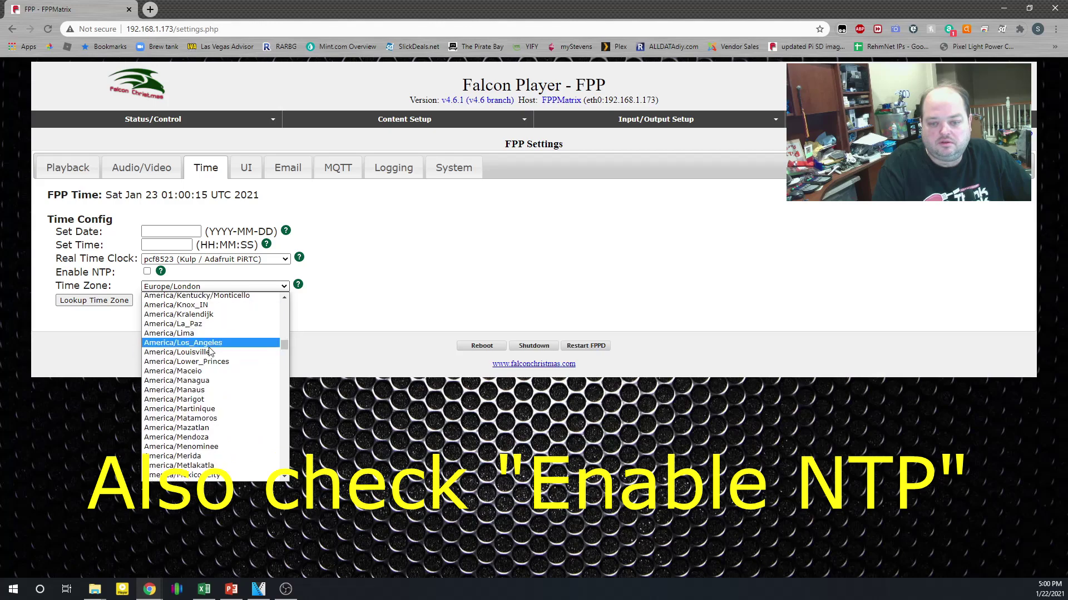
left_click(218, 339)
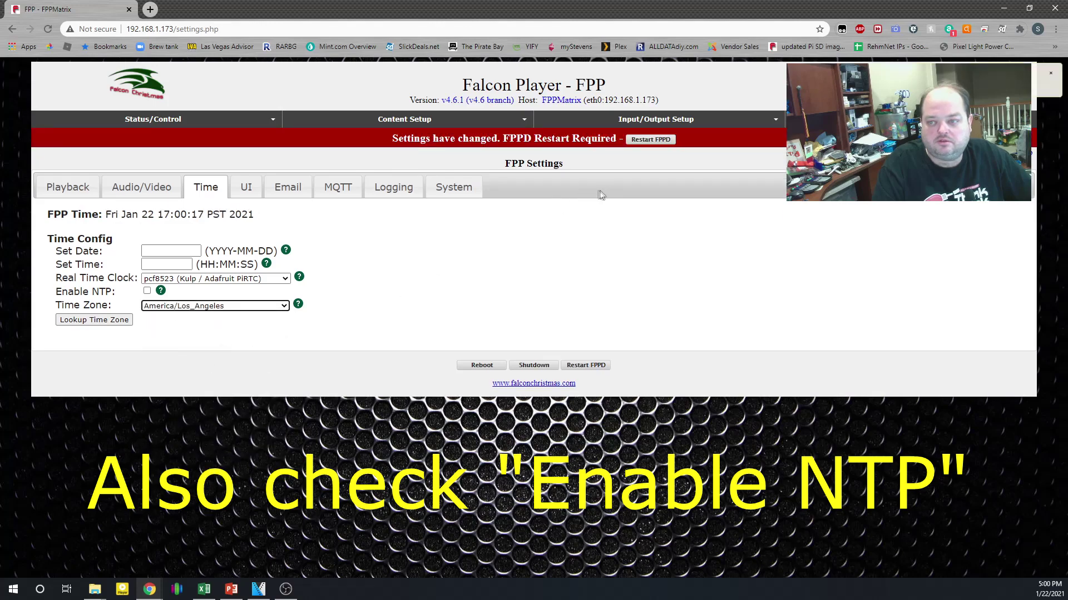
left_click(651, 139)
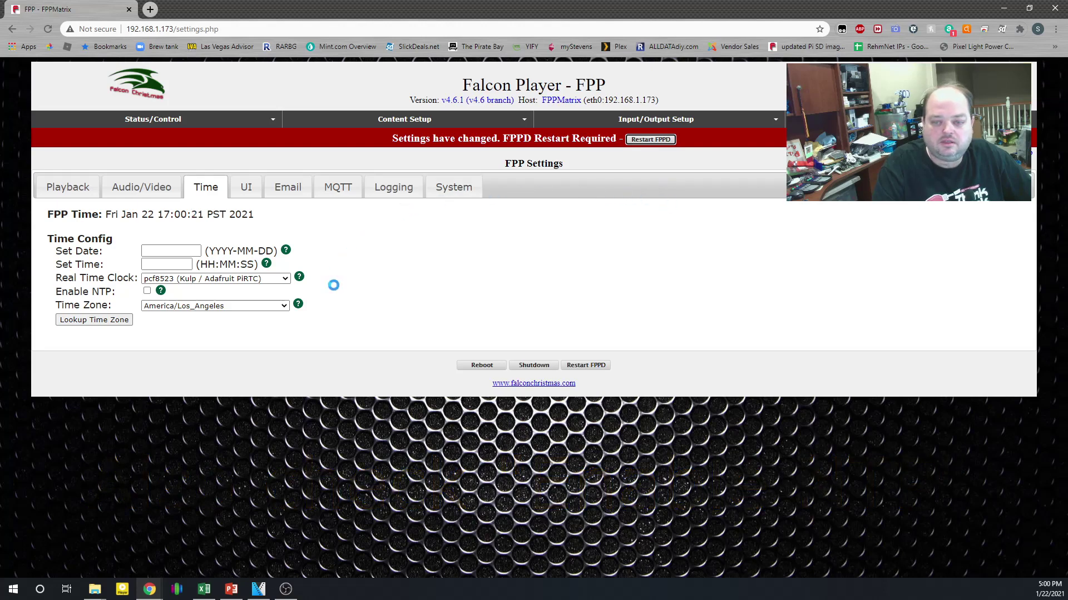
Browse the UI, Email, MQTT, Logging, System and Playback settings tabs, then leave FPP Settings
left_click(246, 190)
left_click(292, 188)
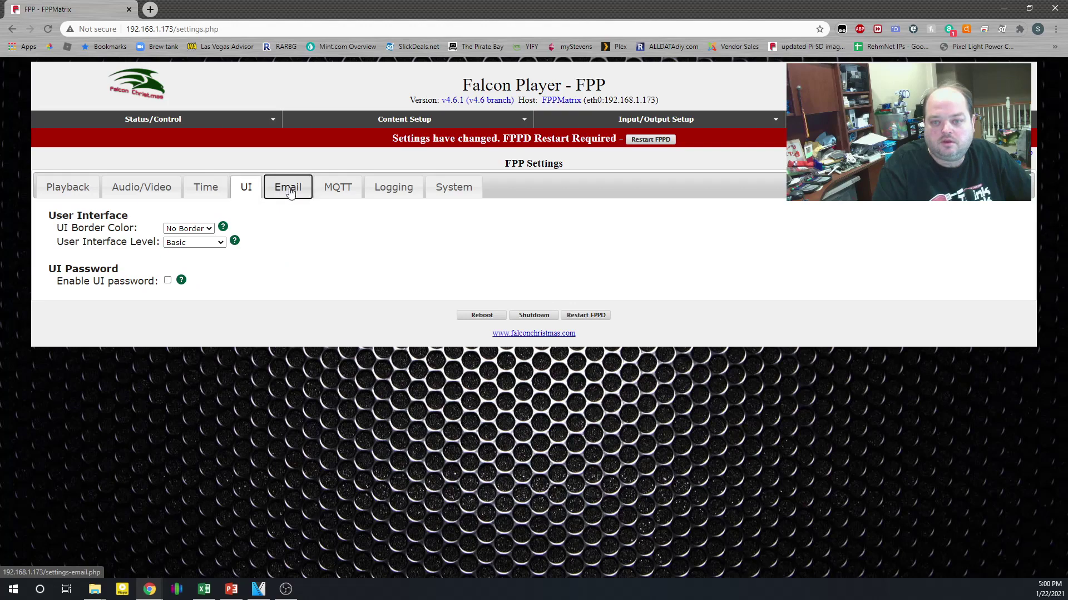
left_click(339, 168)
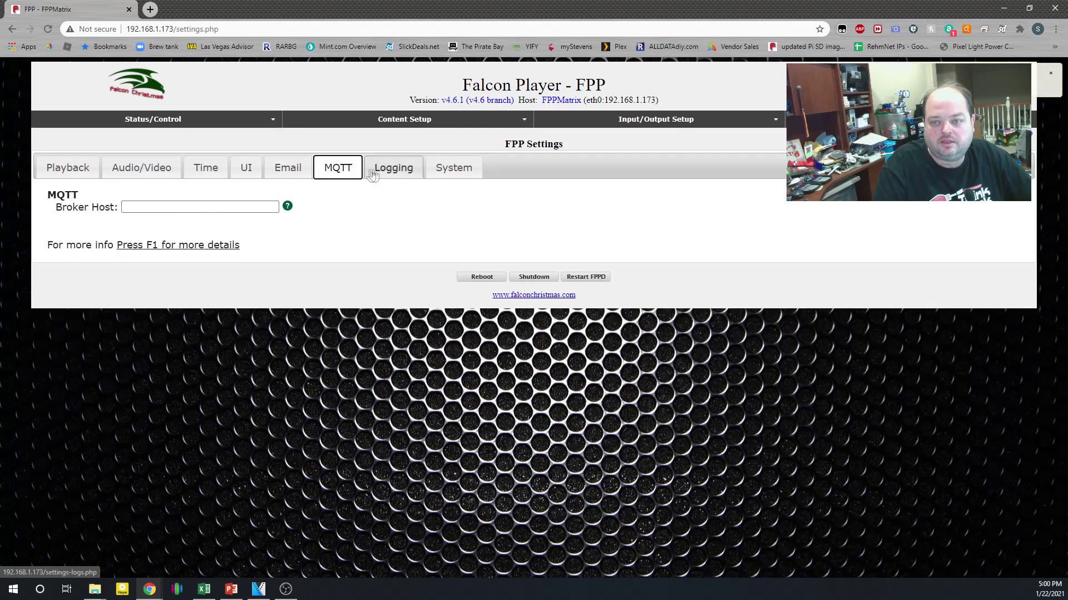
left_click(404, 168)
left_click(454, 167)
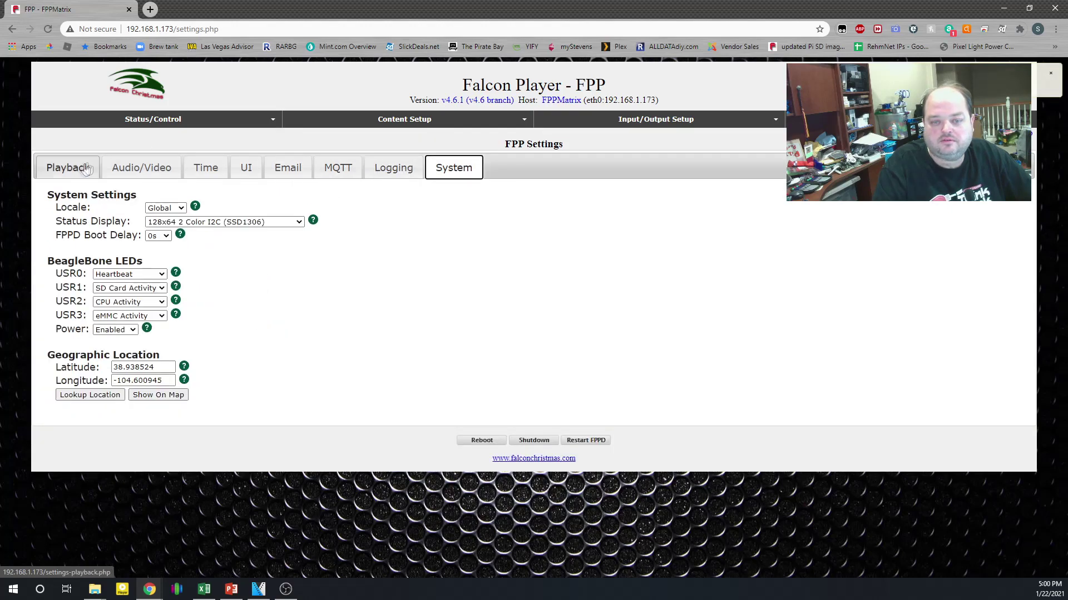
left_click(78, 166)
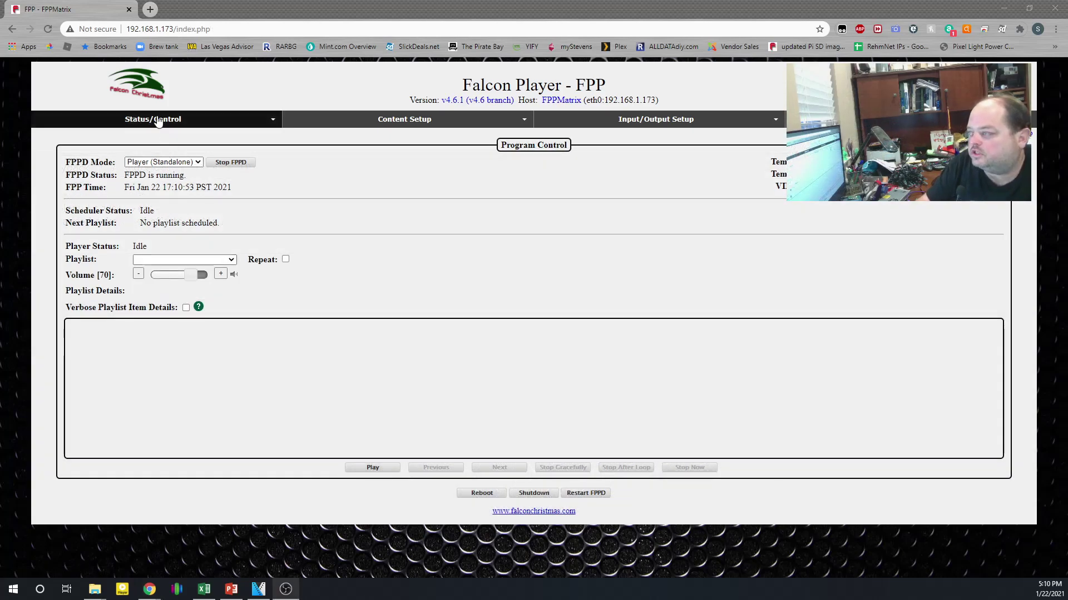
left_click(642, 124)
Set BBB Strings port 1 Pixel Count to 100, save the outputs, and restart FPPD
mouse_move(642, 123)
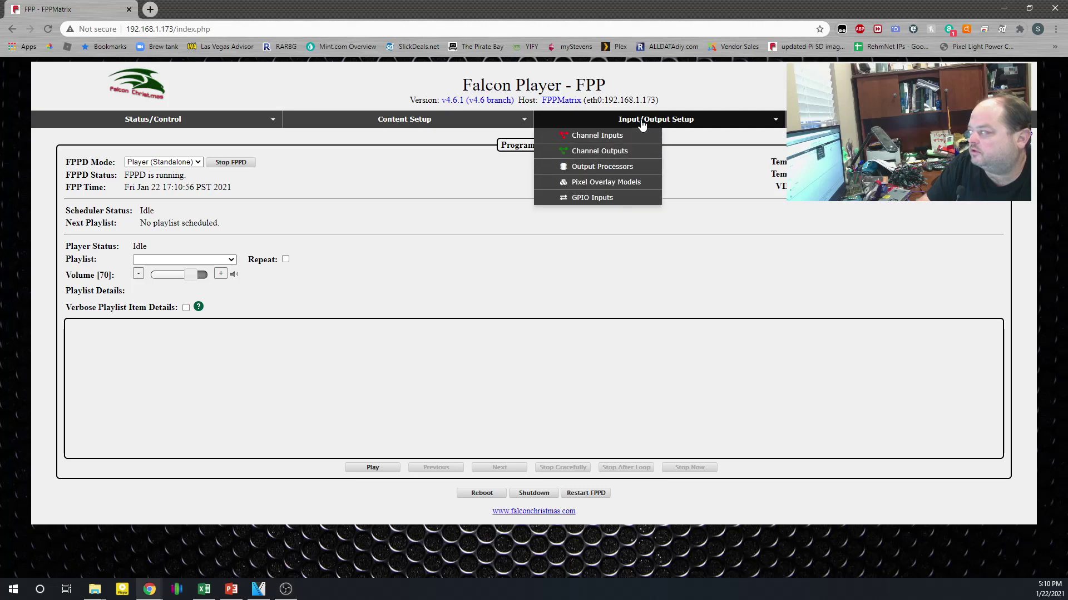
left_click(613, 152)
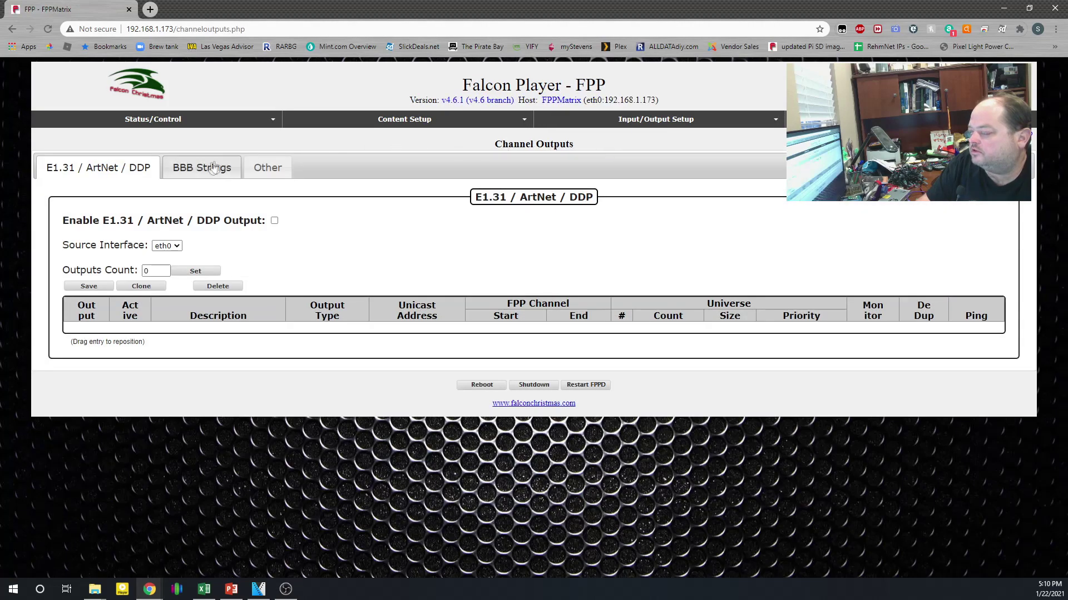
left_click(203, 172)
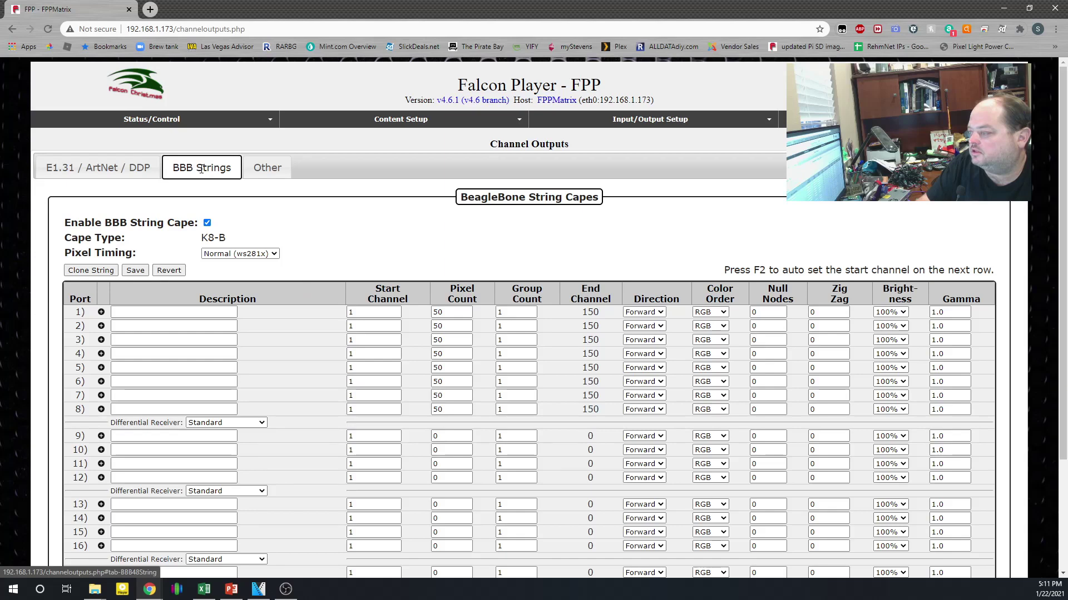
left_click(134, 315)
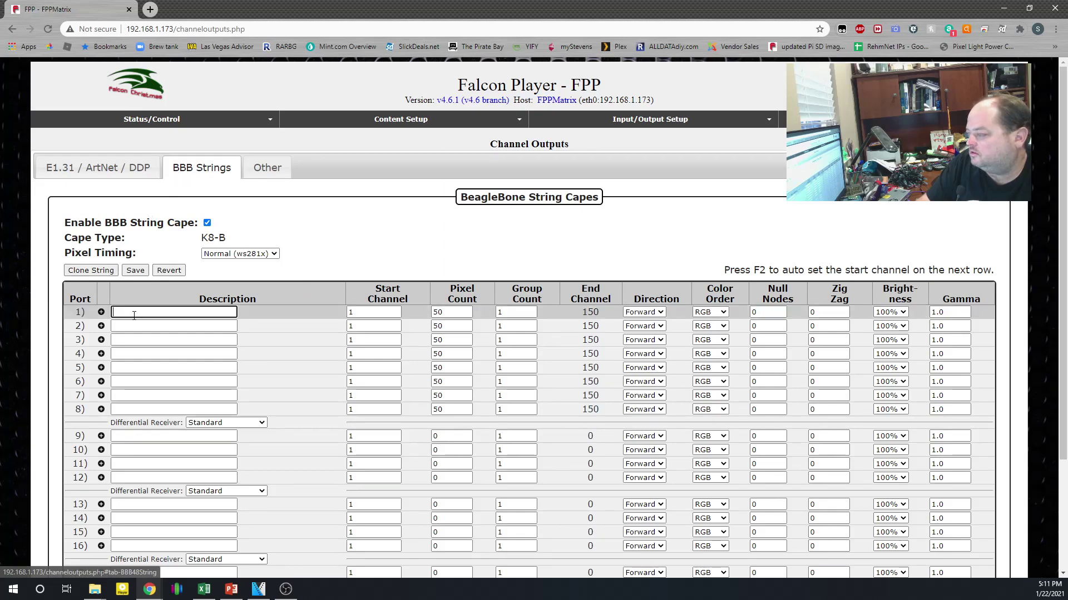
left_click(459, 313)
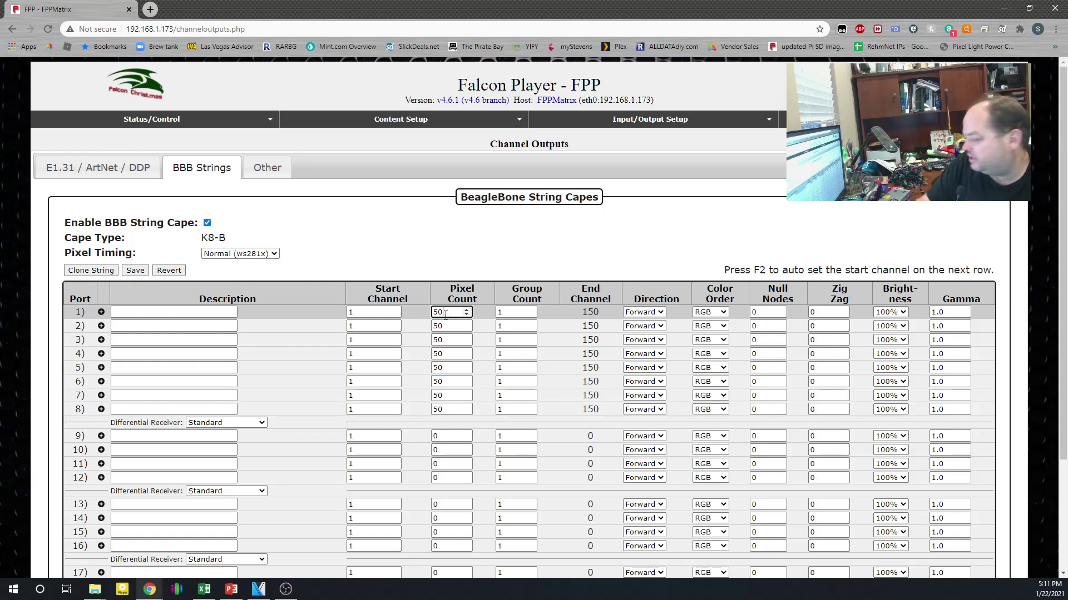
left_click_drag(448, 315, 419, 316)
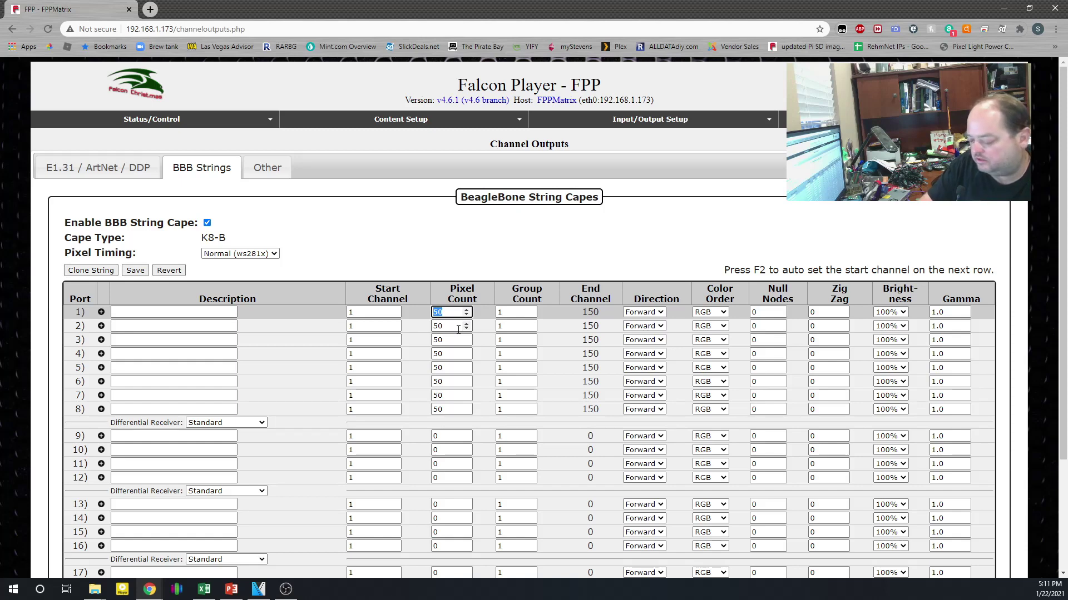
type("100")
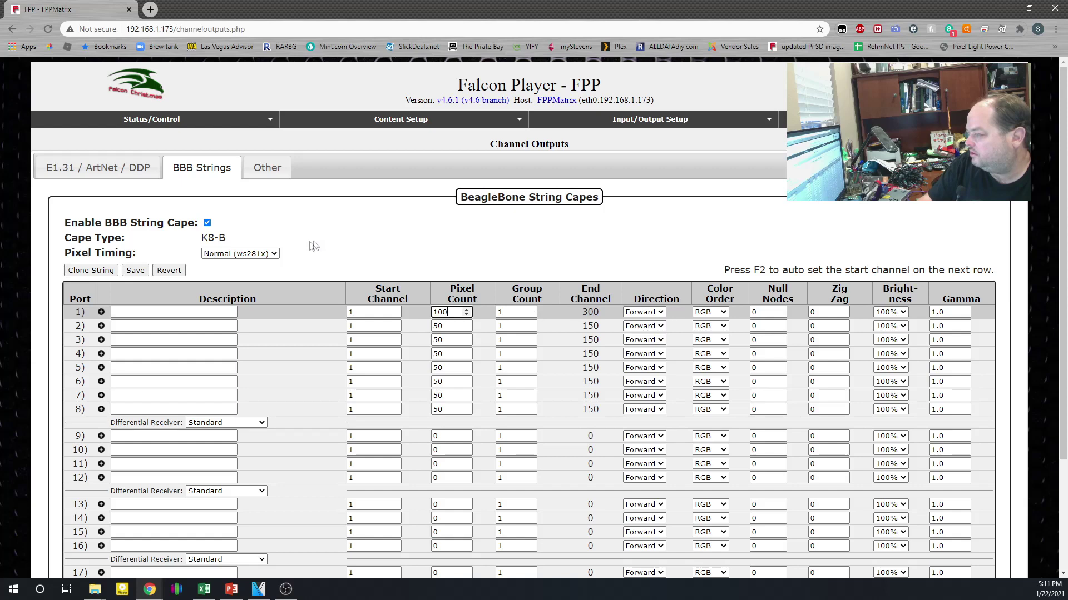
left_click(136, 271)
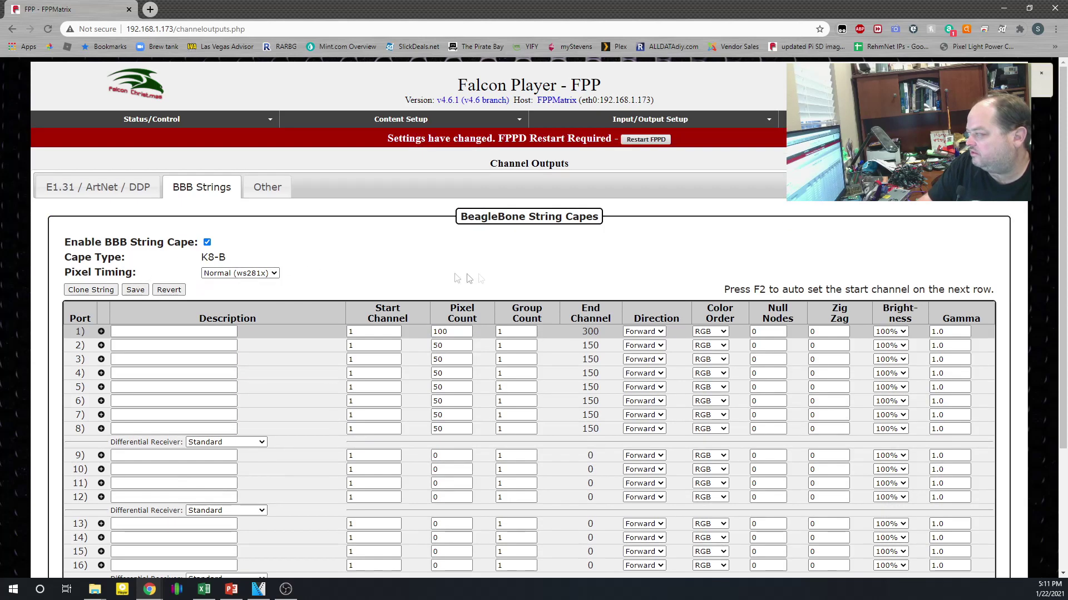
left_click(645, 139)
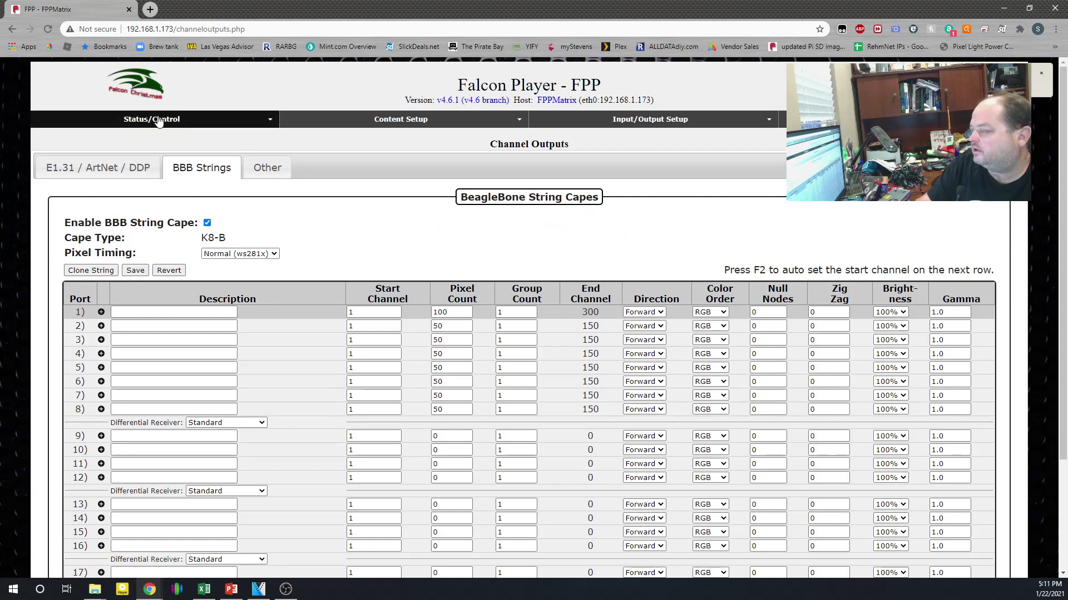
Enable test mode on the Display Testing page to run the R-G-B chase
mouse_move(158, 120)
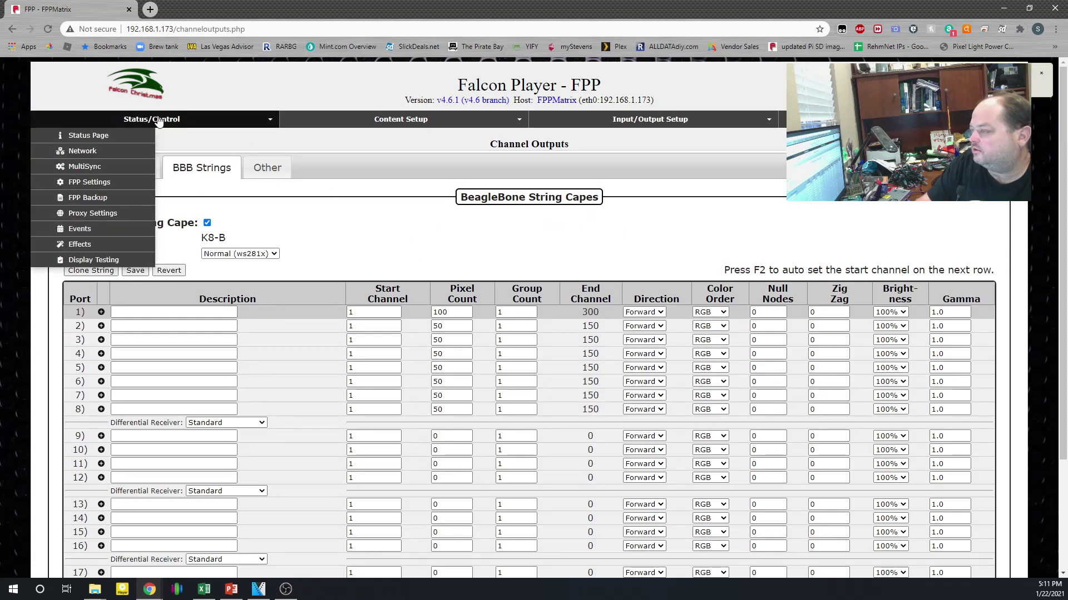
left_click(93, 259)
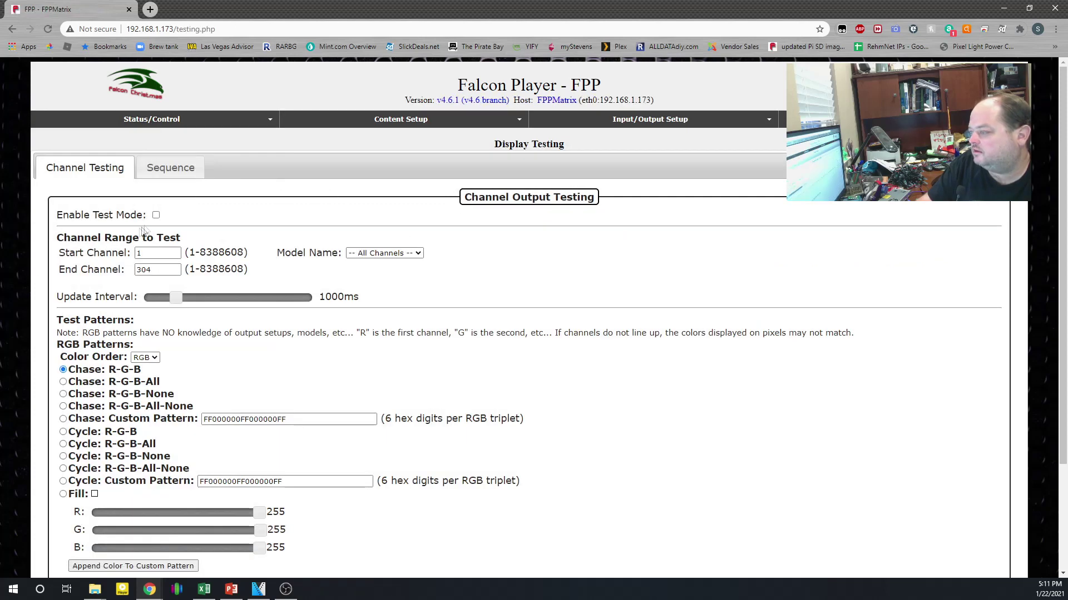
left_click(156, 215)
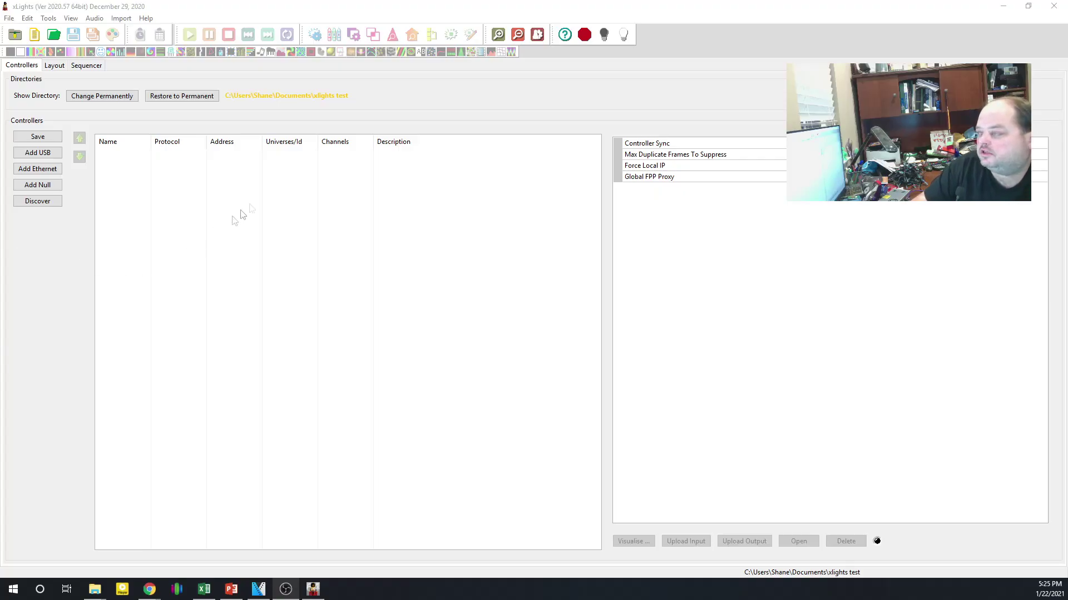
Discover the FPP controllers FPP-P5Panel, FPPMatrix and FPP-40, and save the controller list
left_click(435, 106)
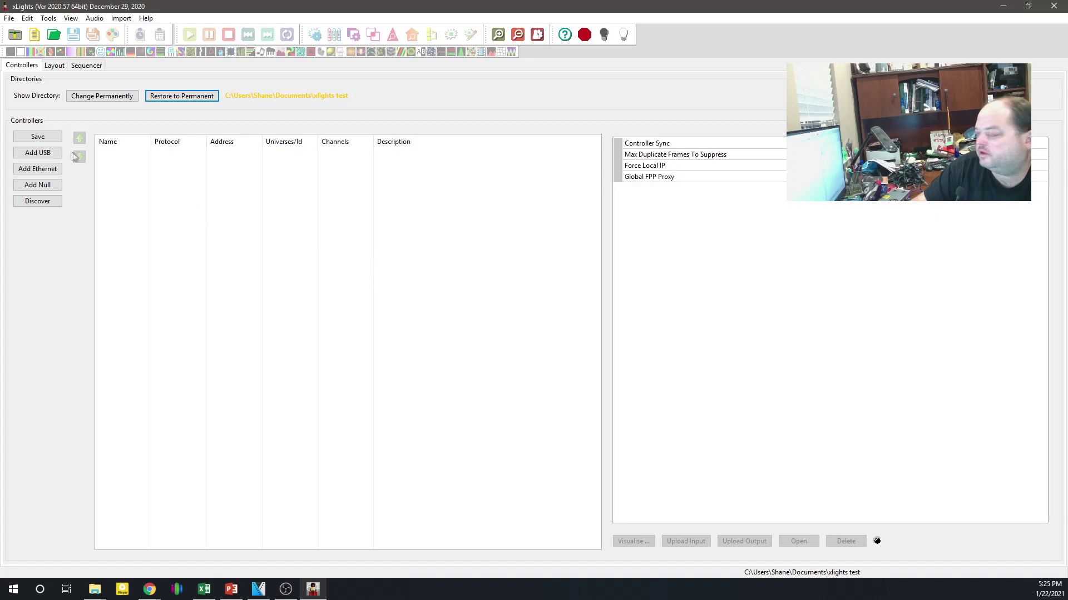
left_click(42, 202)
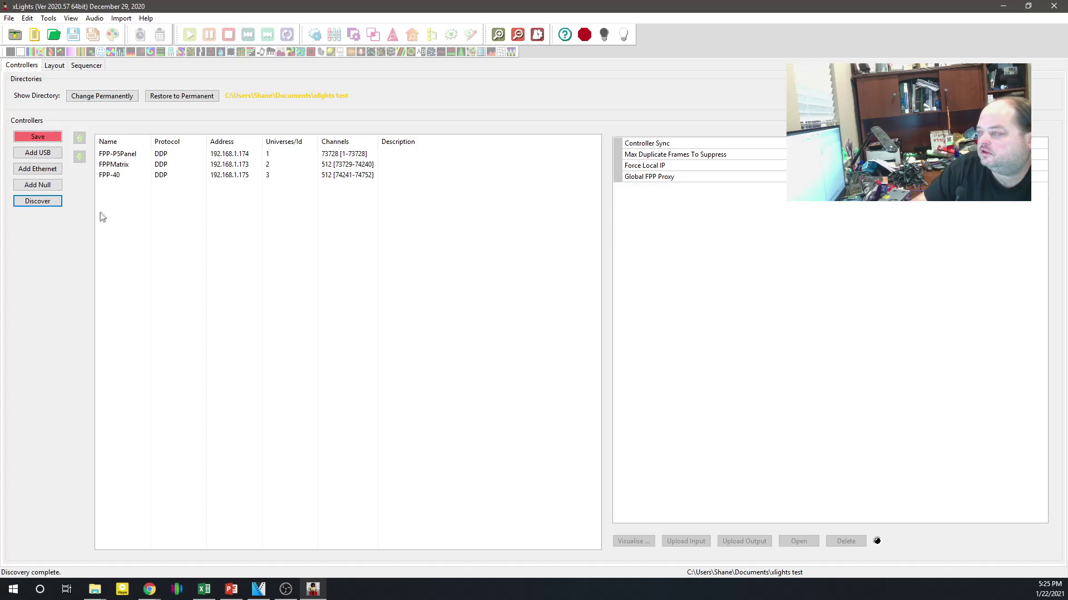
left_click(131, 165)
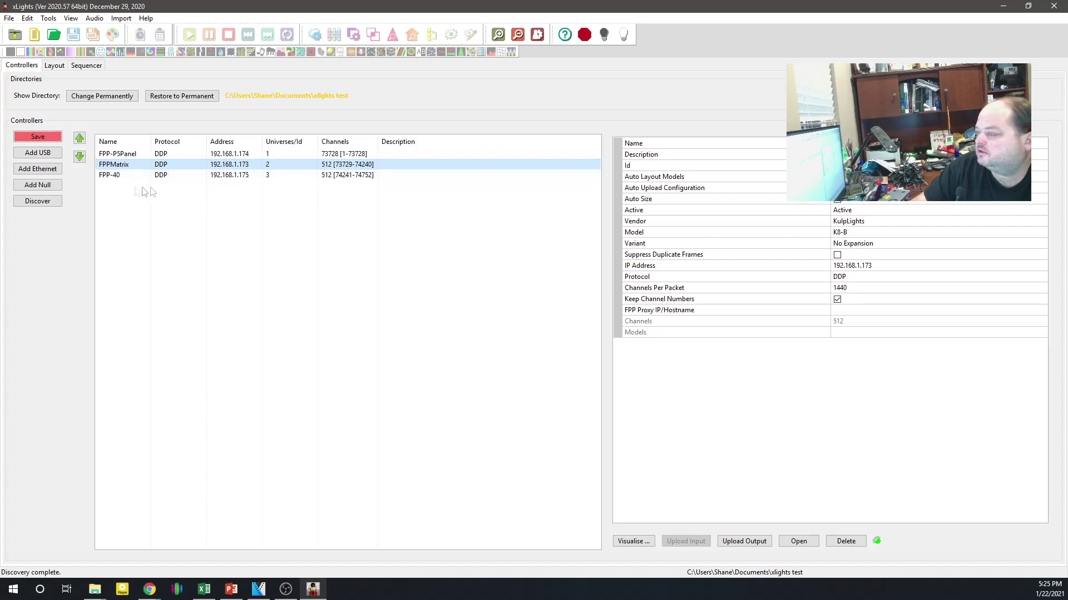
left_click(45, 136)
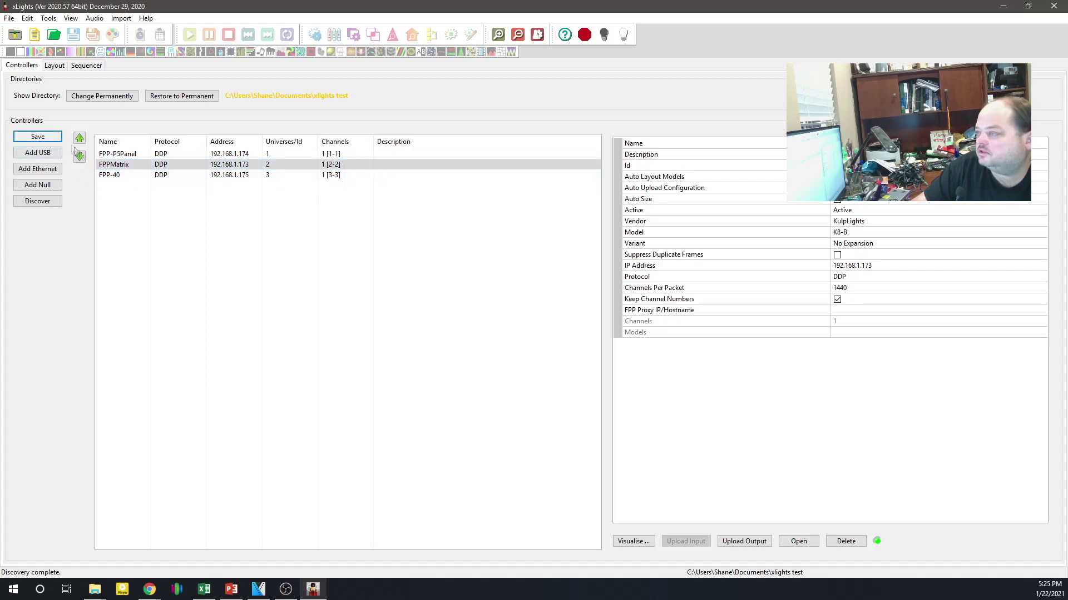
left_click(51, 66)
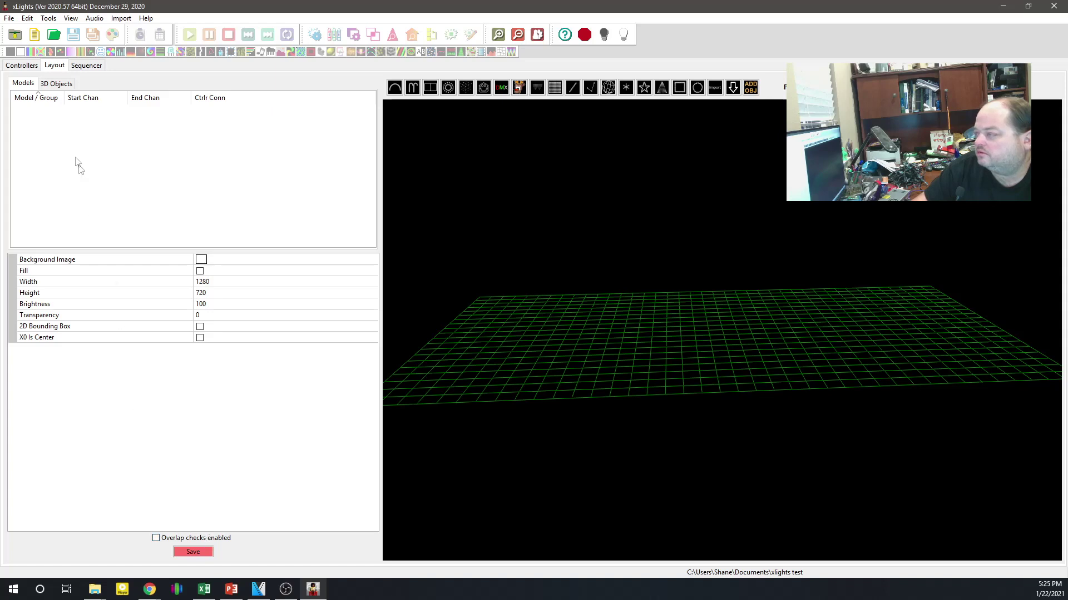
Draw a Single Line model across the grid with 100 nodes per string
left_click(573, 87)
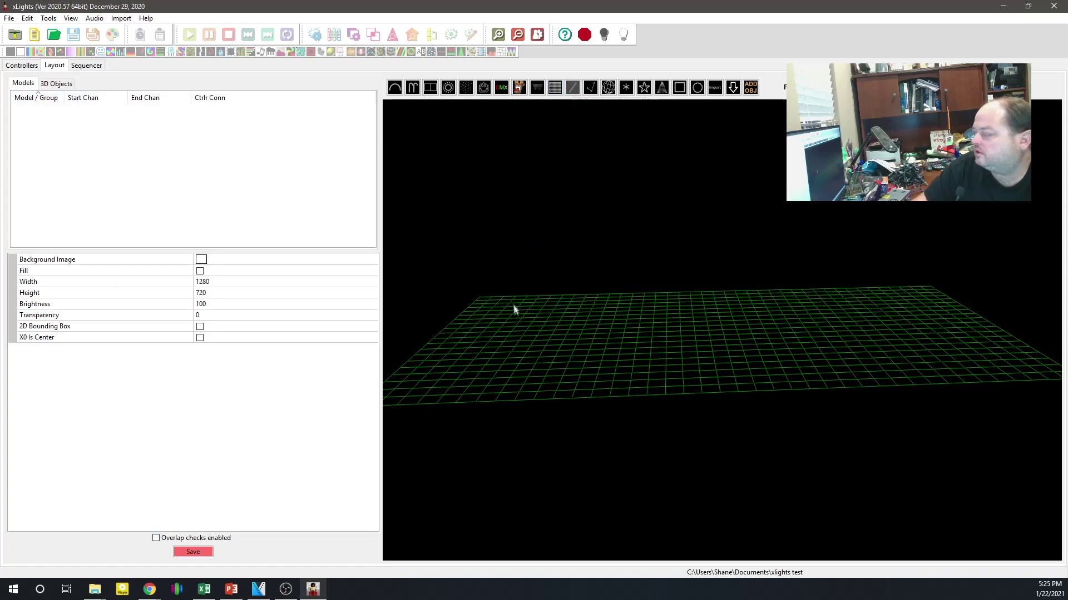
left_click_drag(517, 312, 818, 306)
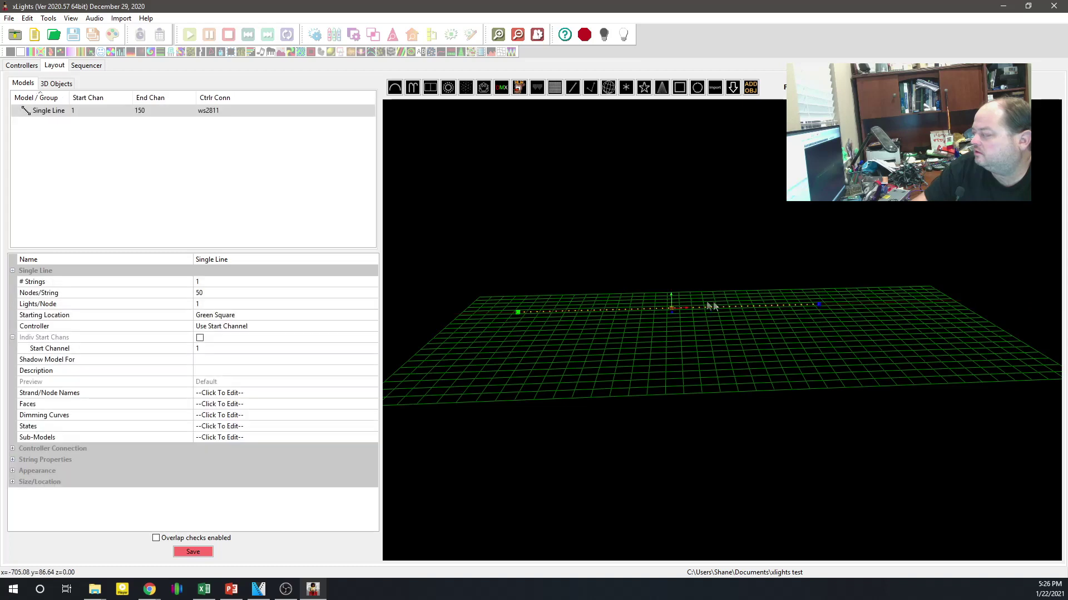
left_click(215, 293)
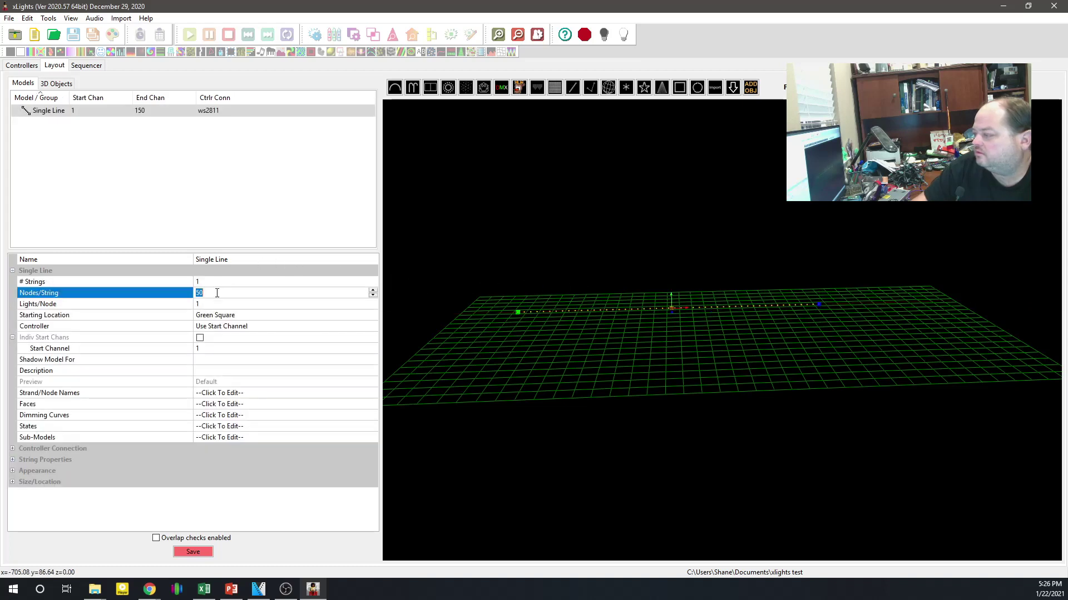
type("100")
key("Return")
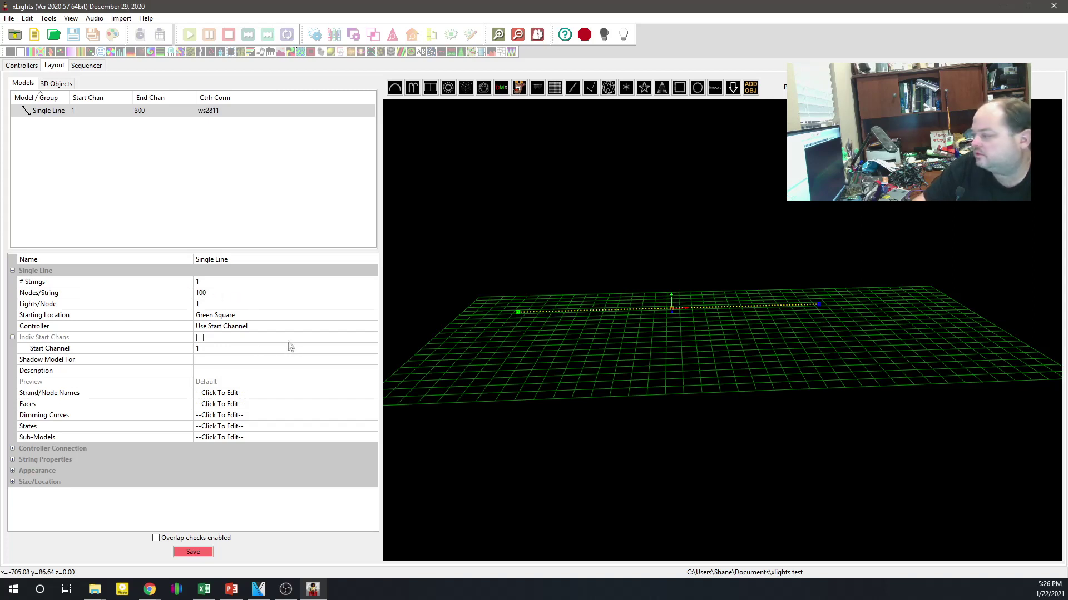
Assign the Single Line model to the FPPMatrix controller on port 1
left_click(230, 327)
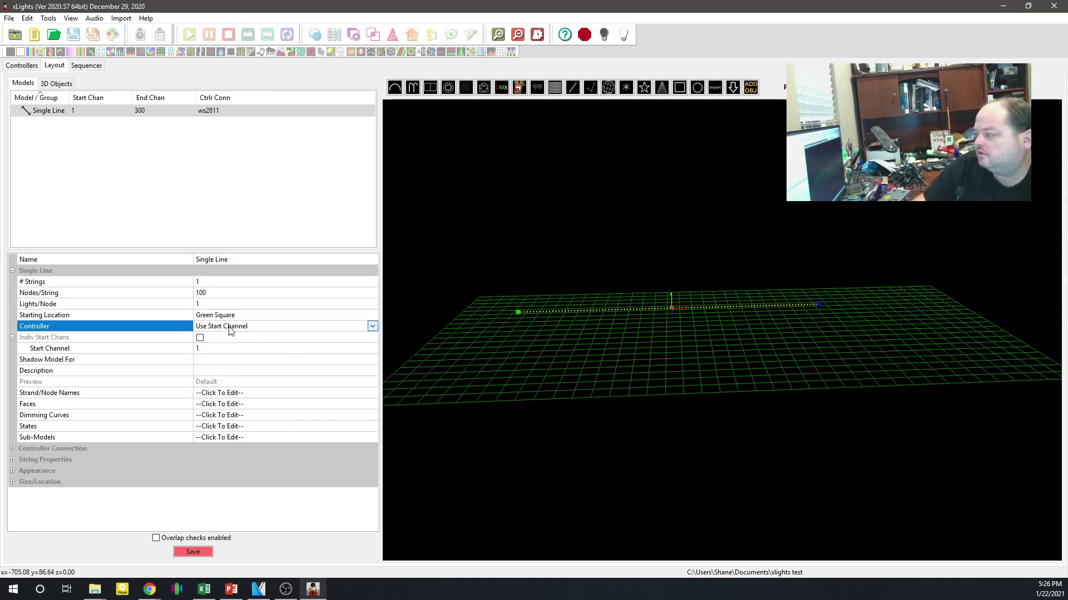
left_click(372, 328)
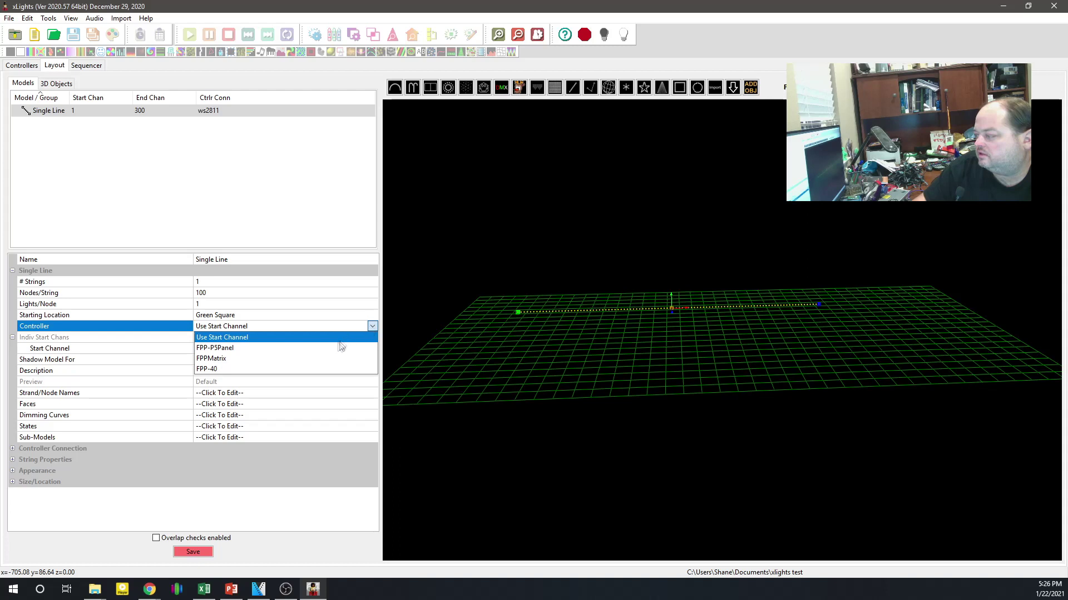
left_click(319, 359)
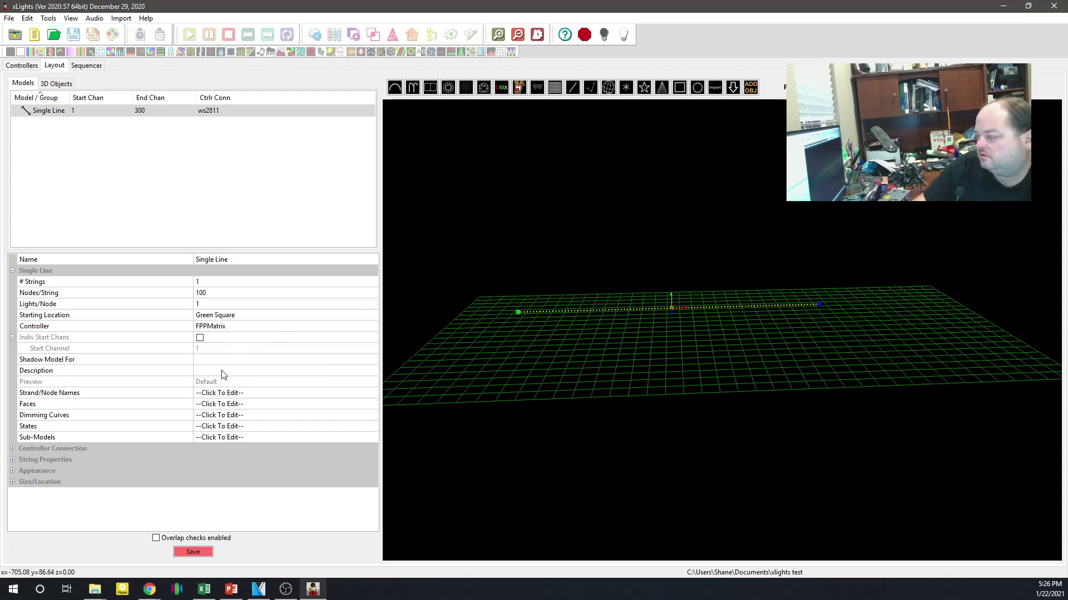
left_click(13, 448)
scroll(156, 425, "down", 2)
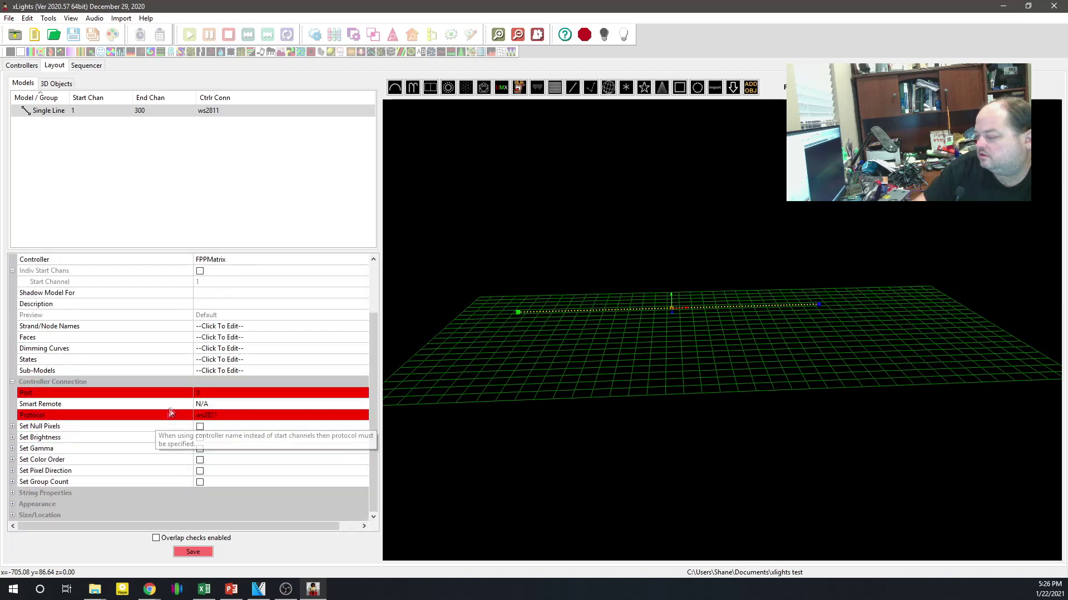
left_click(257, 393)
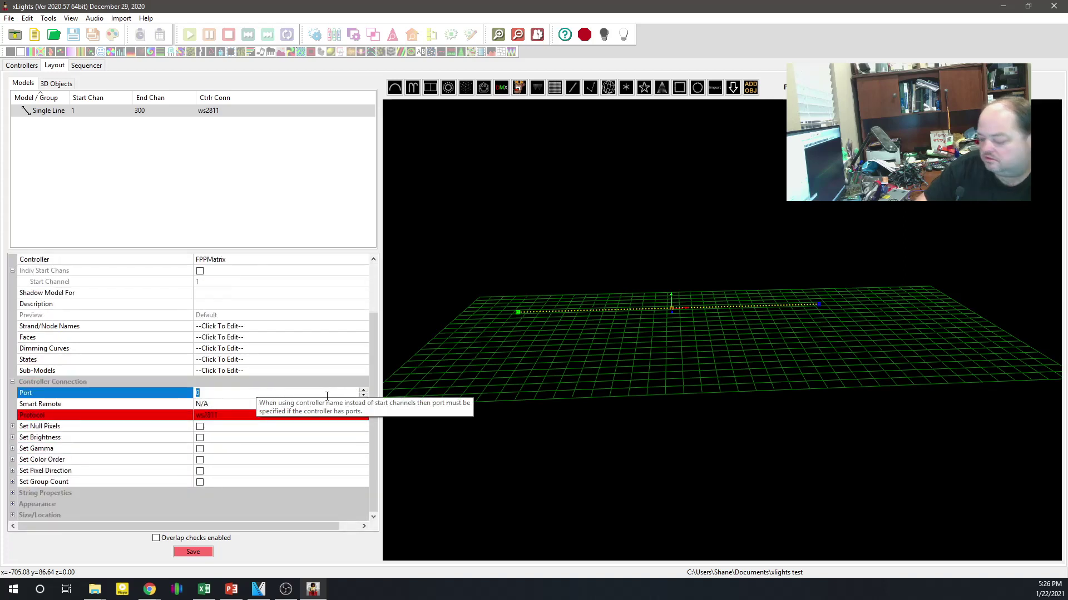
type("1")
key("Return")
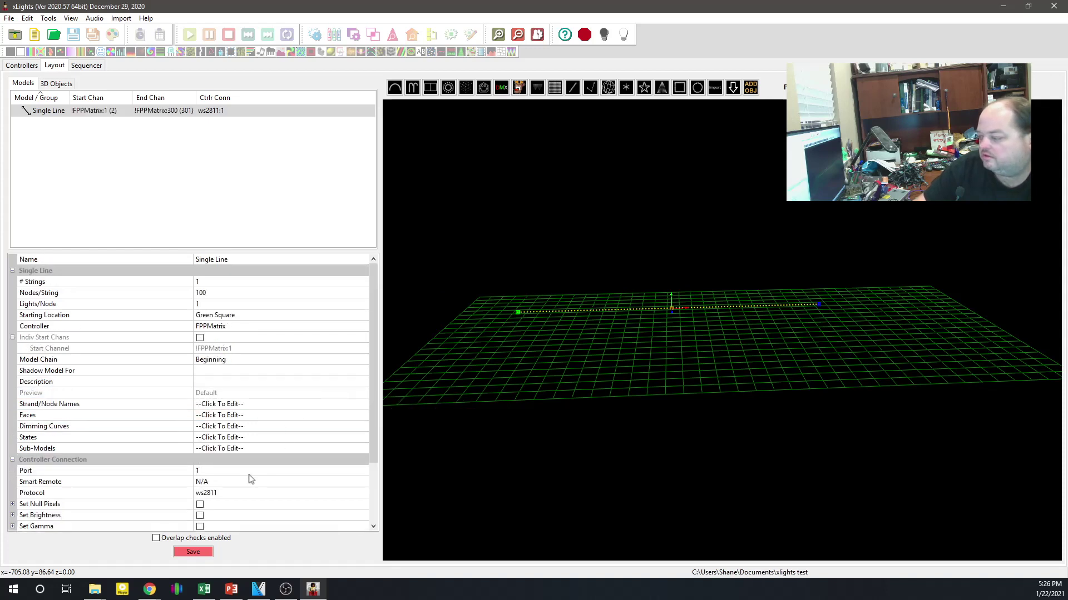
Save the layout changes
left_click(253, 470)
scroll(252, 488, "down", 2)
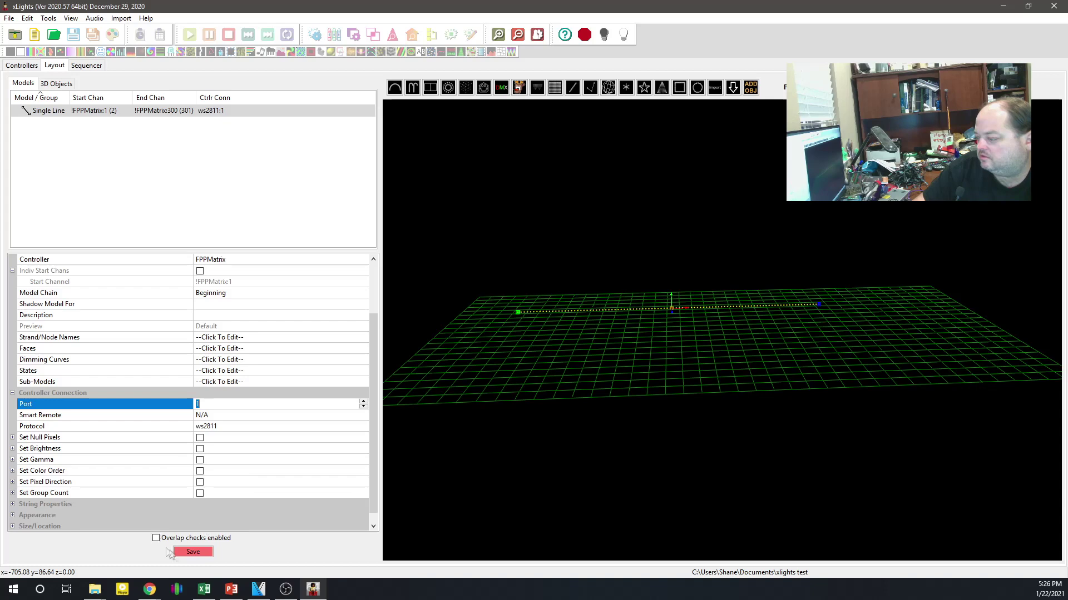
left_click(186, 552)
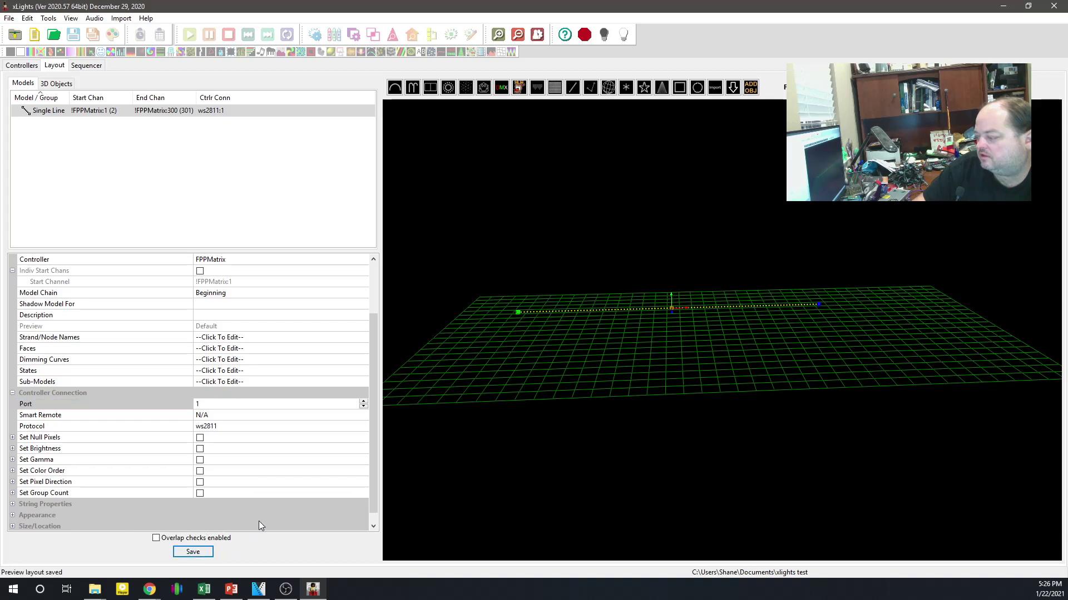
left_click(22, 65)
left_click(48, 140)
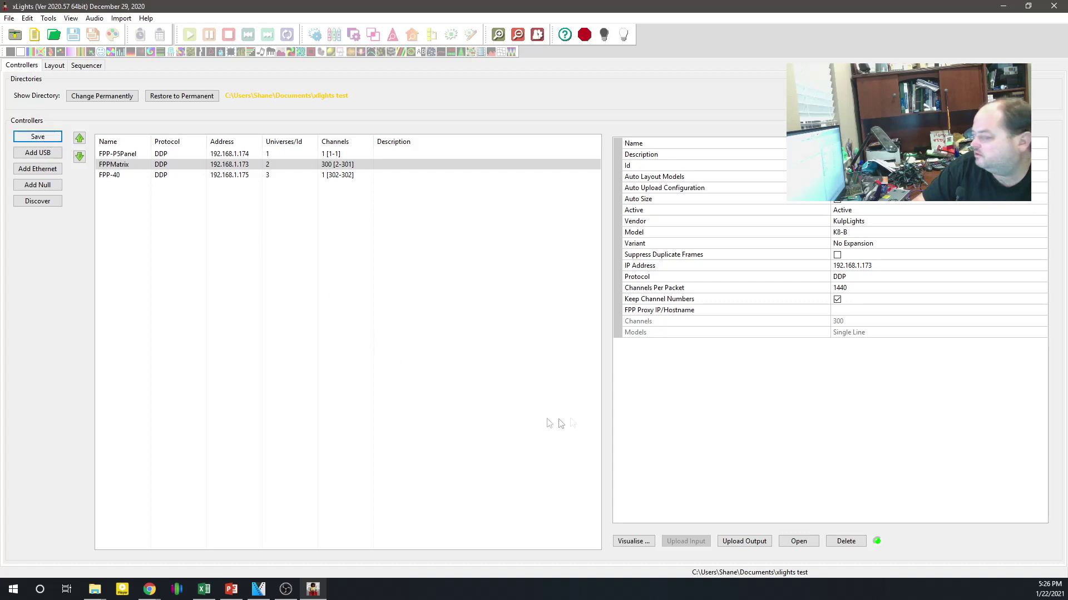
left_click(645, 543)
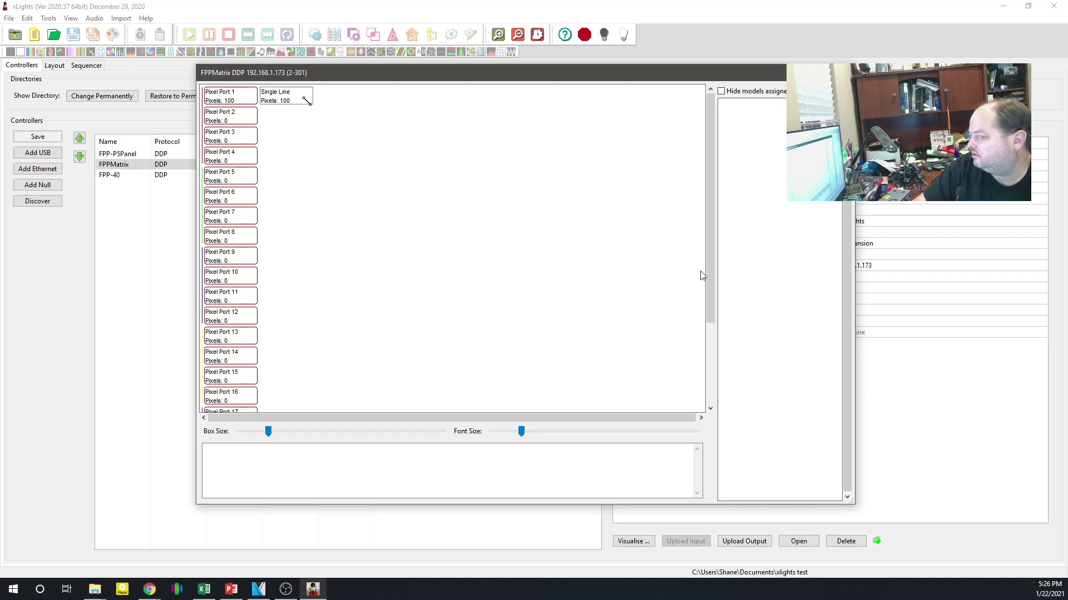
left_click_drag(710, 309, 669, 153)
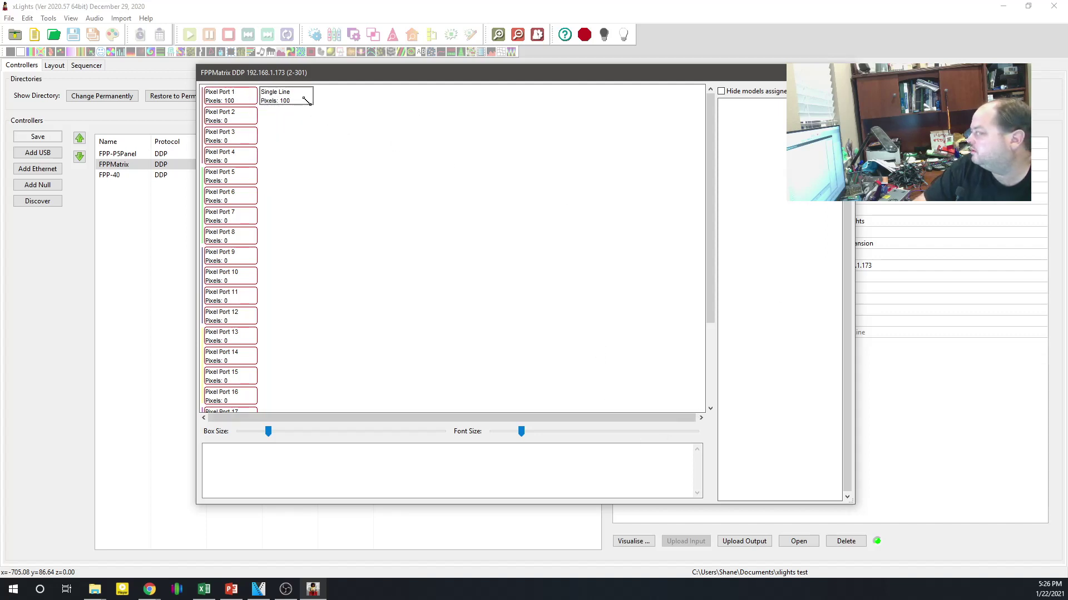
key("Escape")
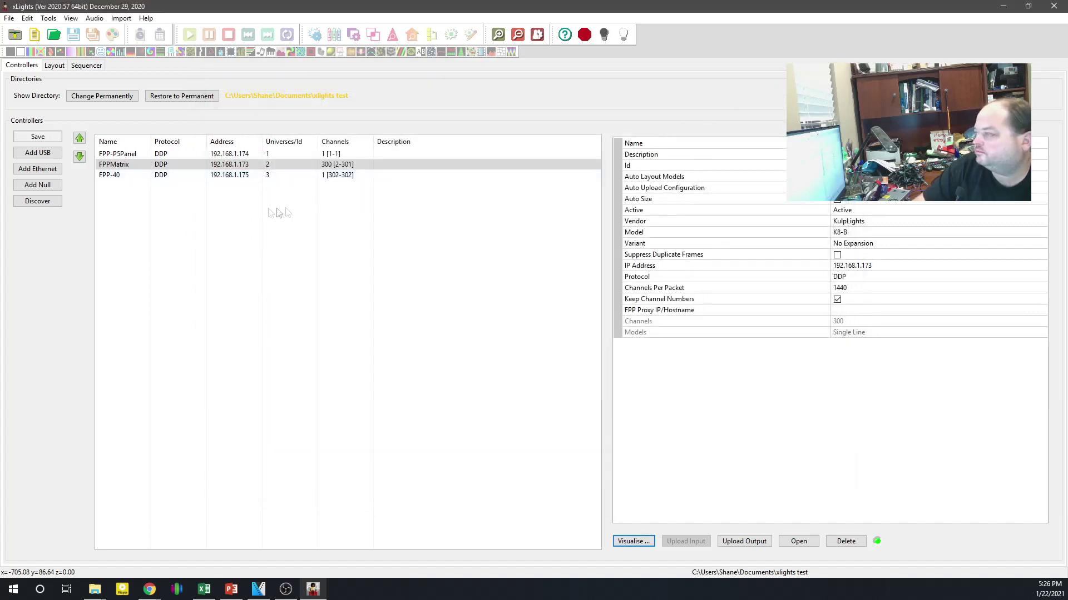
left_click(56, 68)
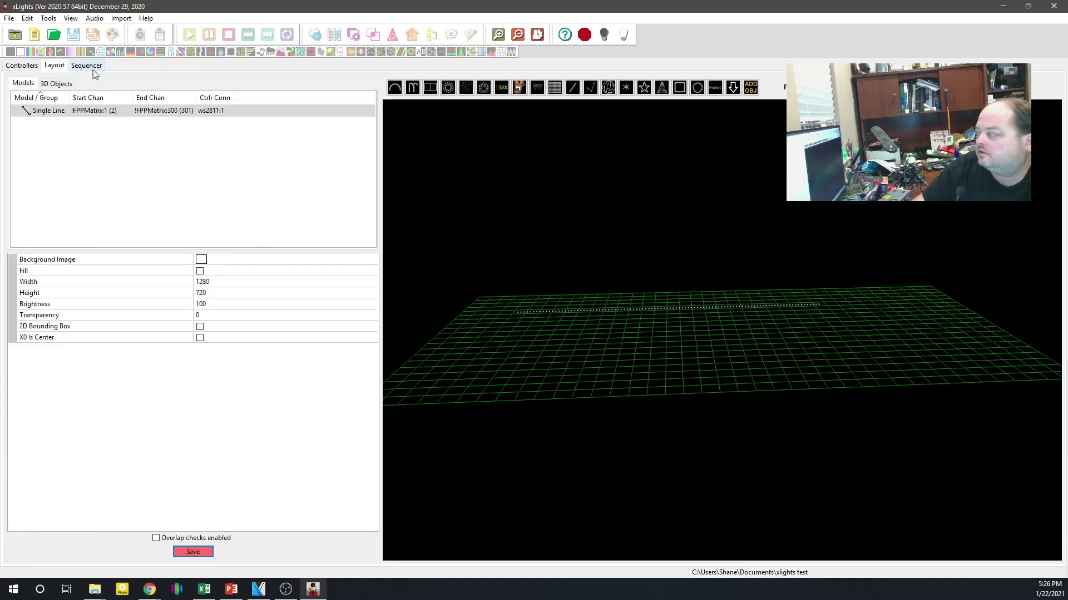
Create a new 40fps animation sequence using the Quick Start defaults
left_click(86, 67)
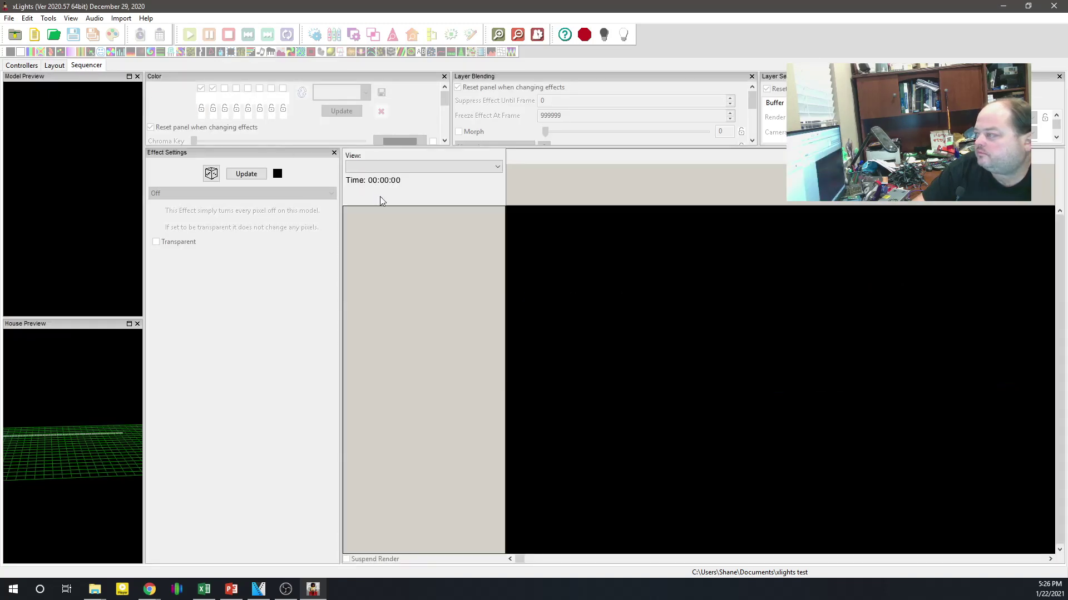
left_click(35, 36)
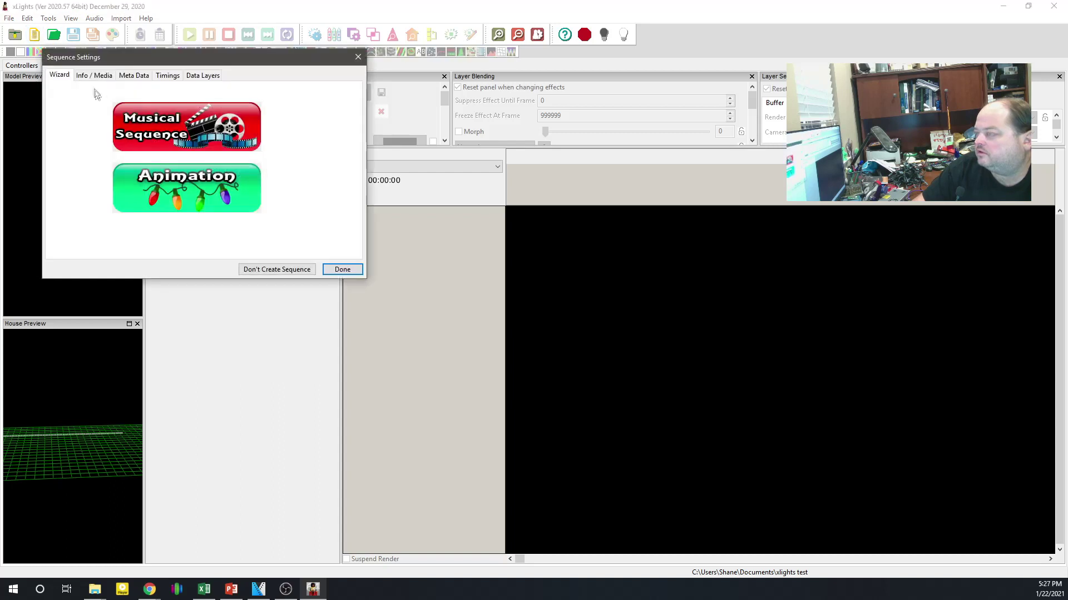
left_click(186, 180)
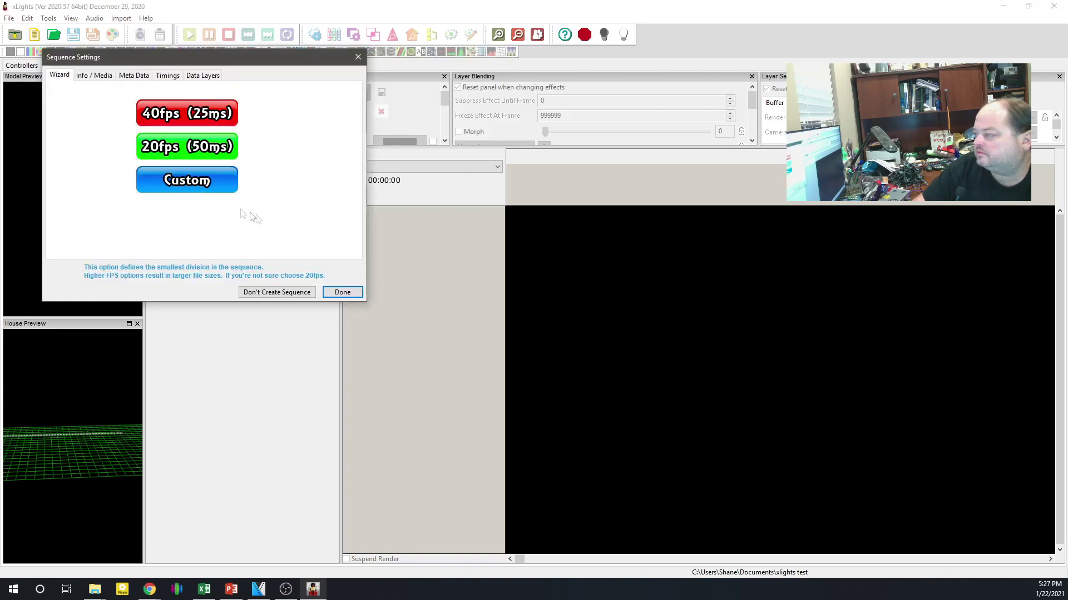
left_click(173, 119)
left_click(205, 177)
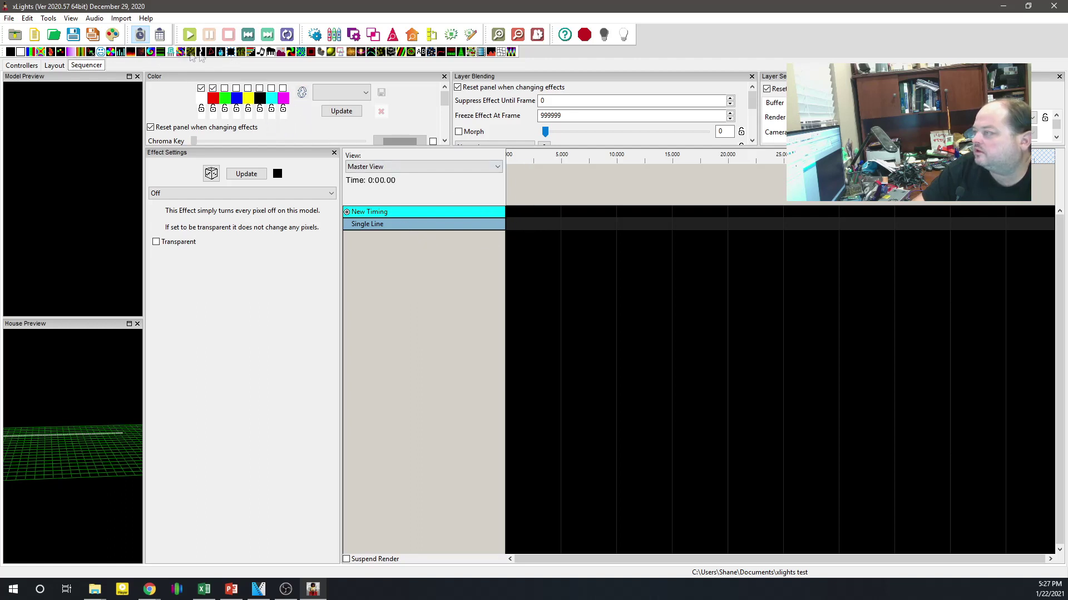
Place a Bars effect on Single Line from time zero, with 16 cycles moving Right
mouse_move(34, 54)
left_mouse_down()
mouse_move(445, 212)
mouse_move(626, 233)
mouse_move(849, 233)
left_mouse_up()
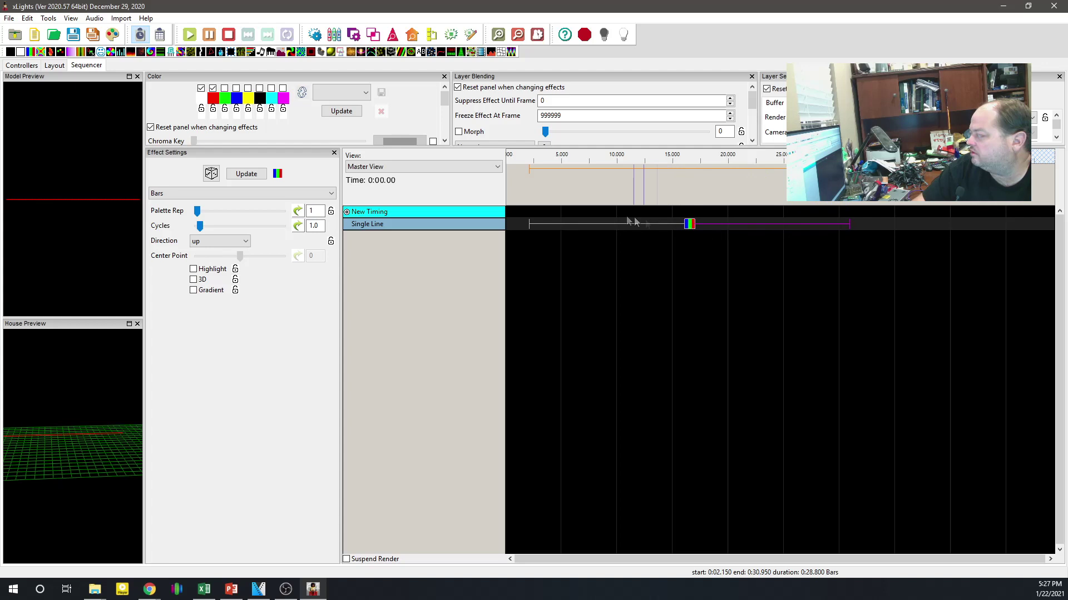
left_click(528, 215)
left_click_drag(526, 225, 506, 226)
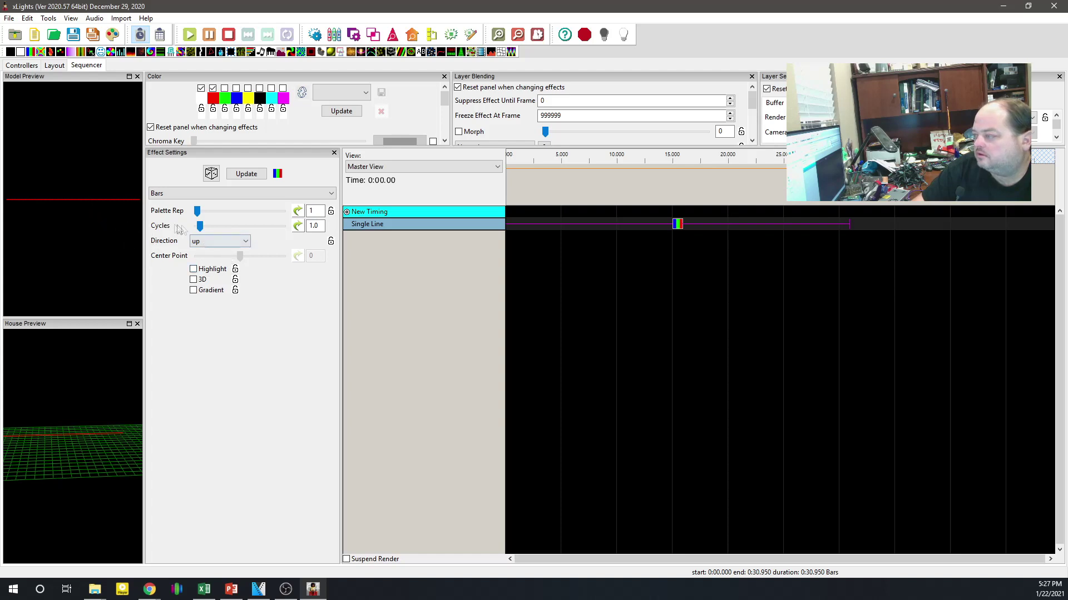
left_click_drag(200, 227, 243, 226)
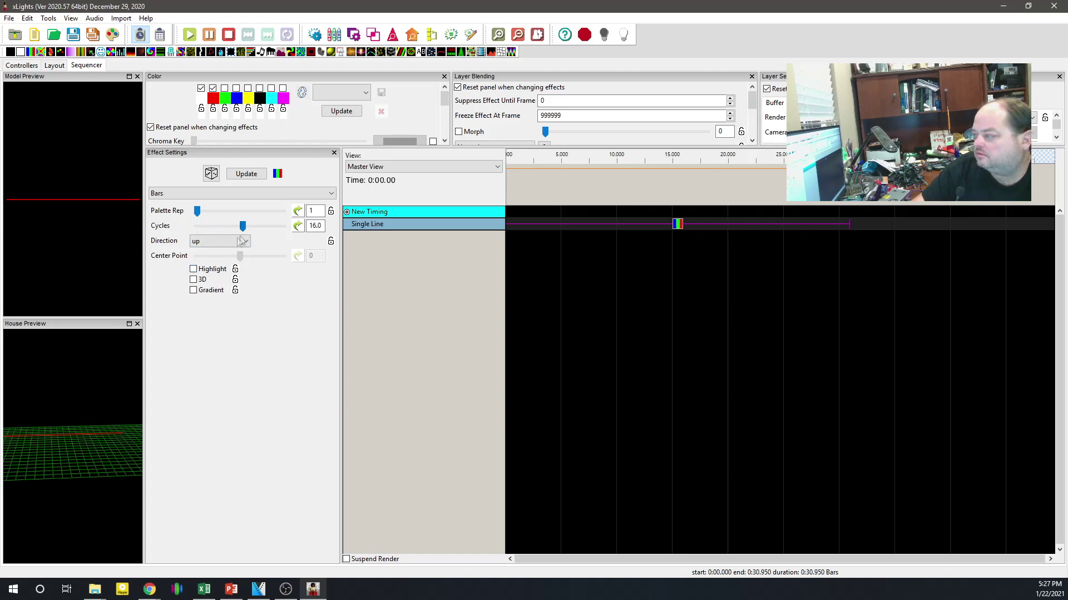
left_click(207, 243)
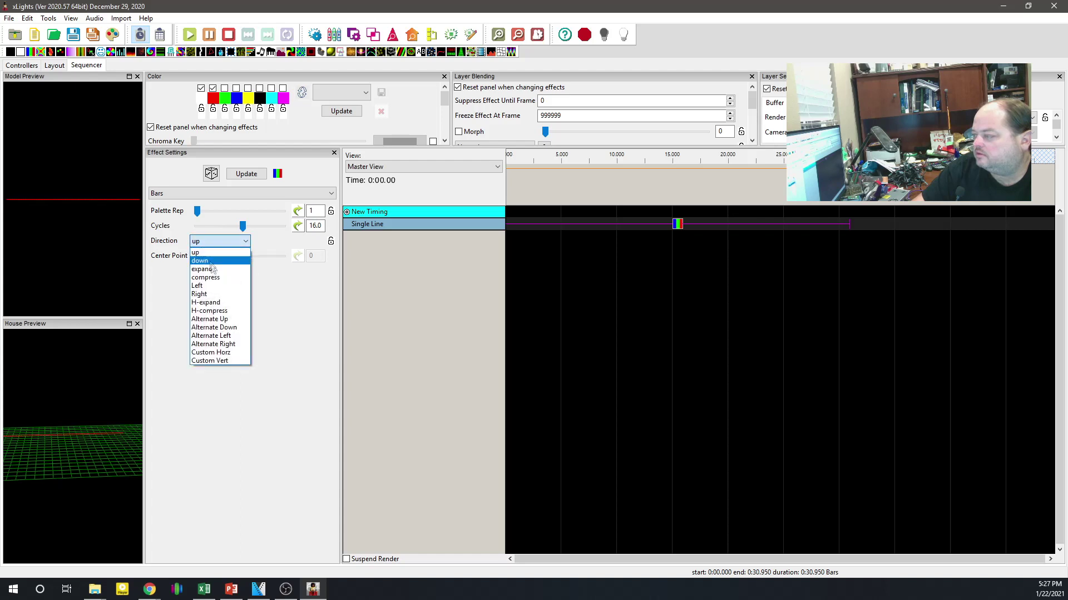
left_click(228, 295)
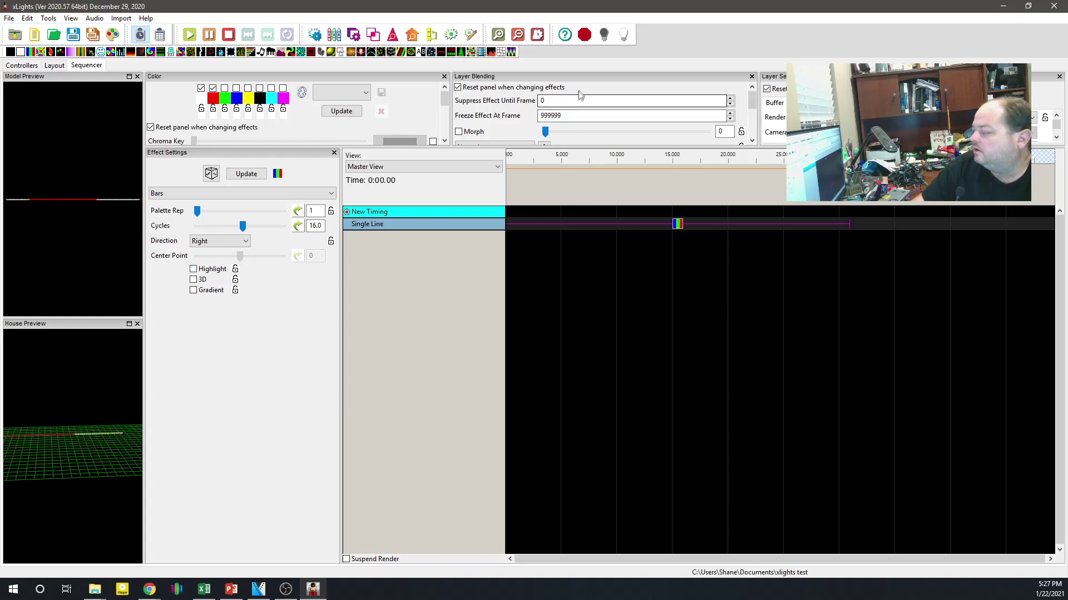
Preview the Bars effect live on the lights, removing white and green from its palette
left_click(625, 36)
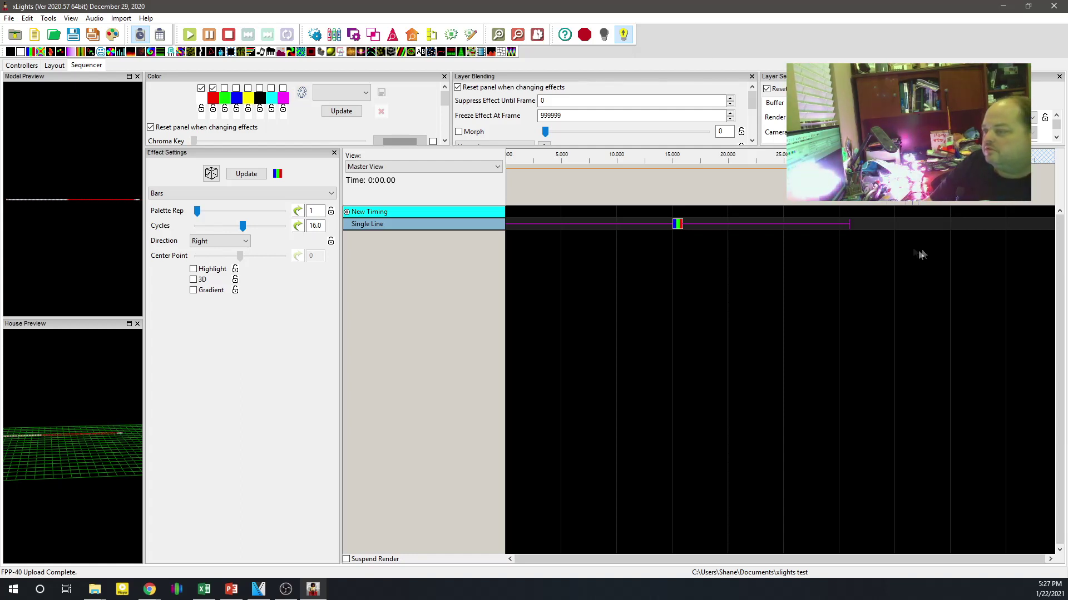
left_click(855, 228)
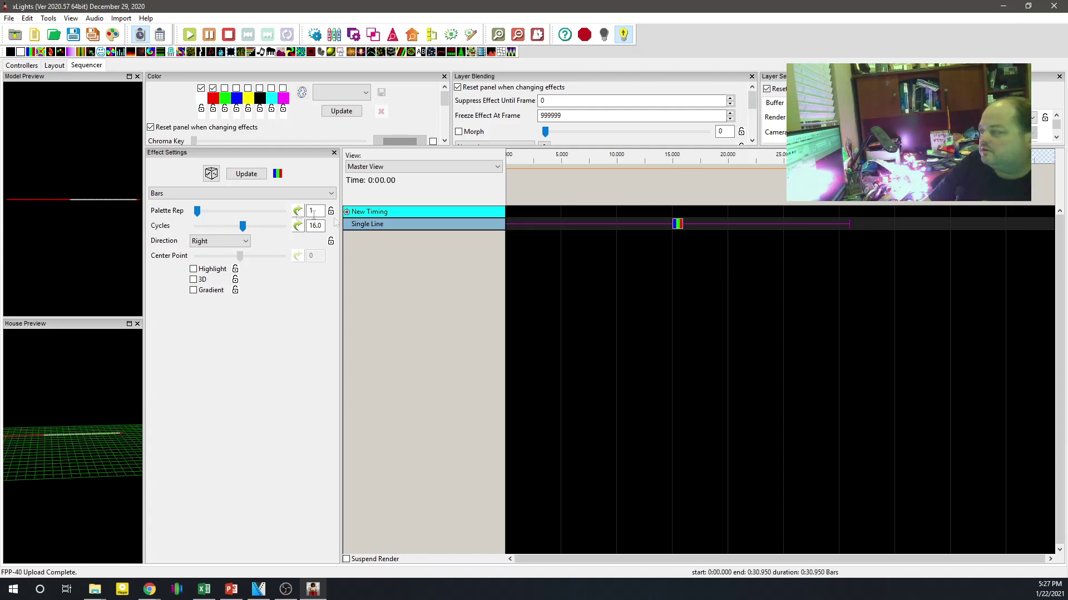
left_click(201, 89)
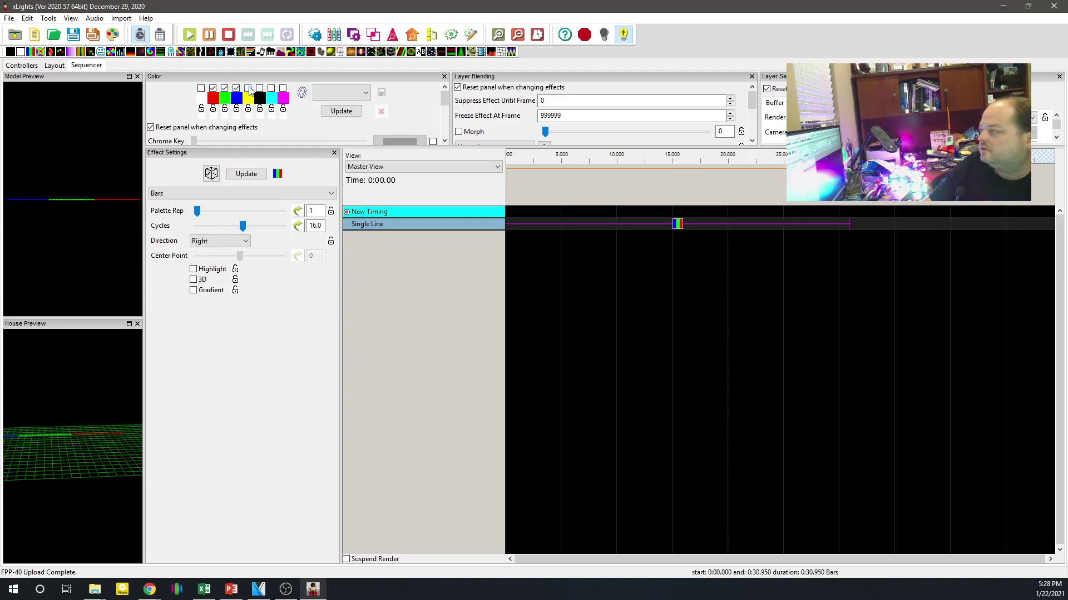
left_click(225, 88)
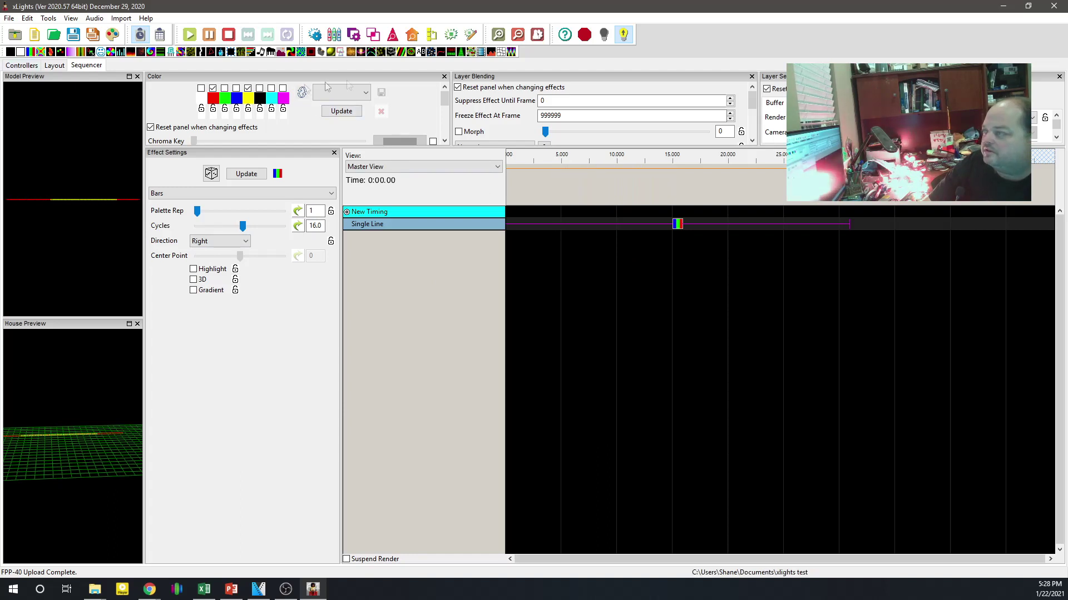
left_click(623, 35)
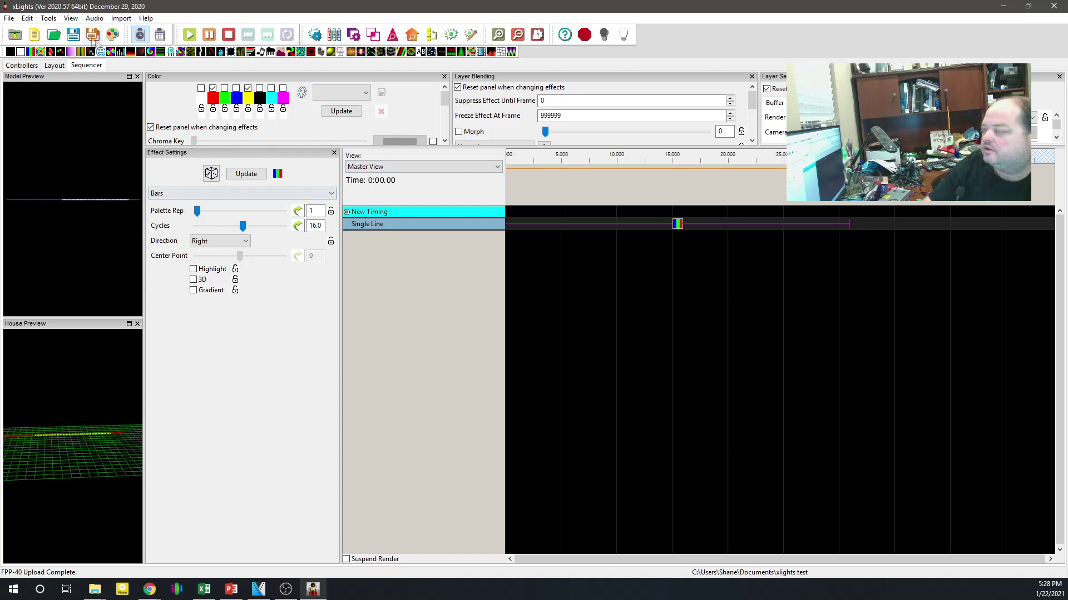
Save the sequence as firsttest
left_click(9, 19)
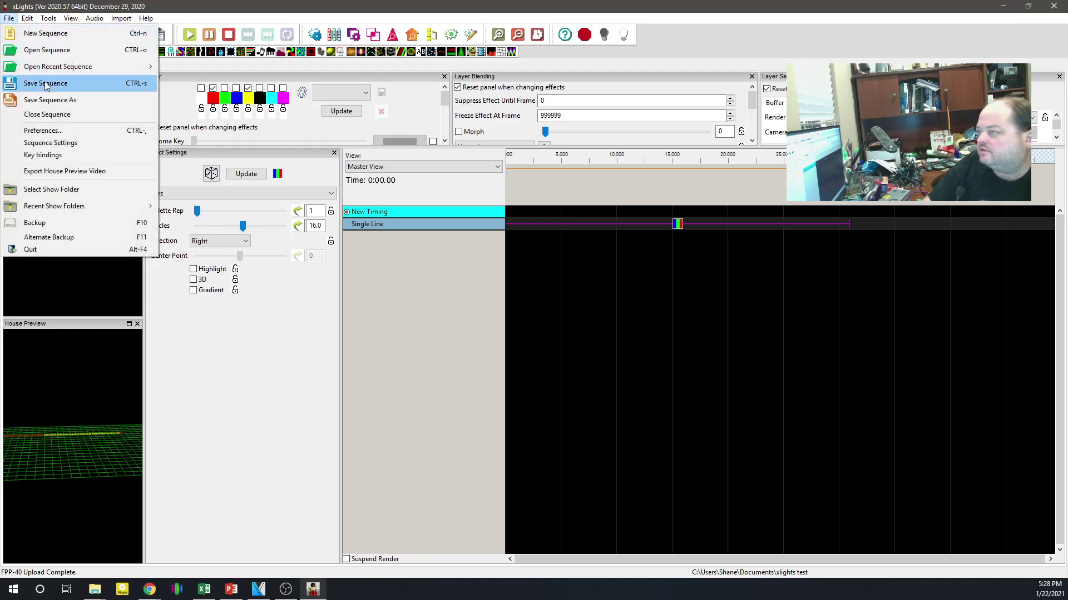
left_click(46, 84)
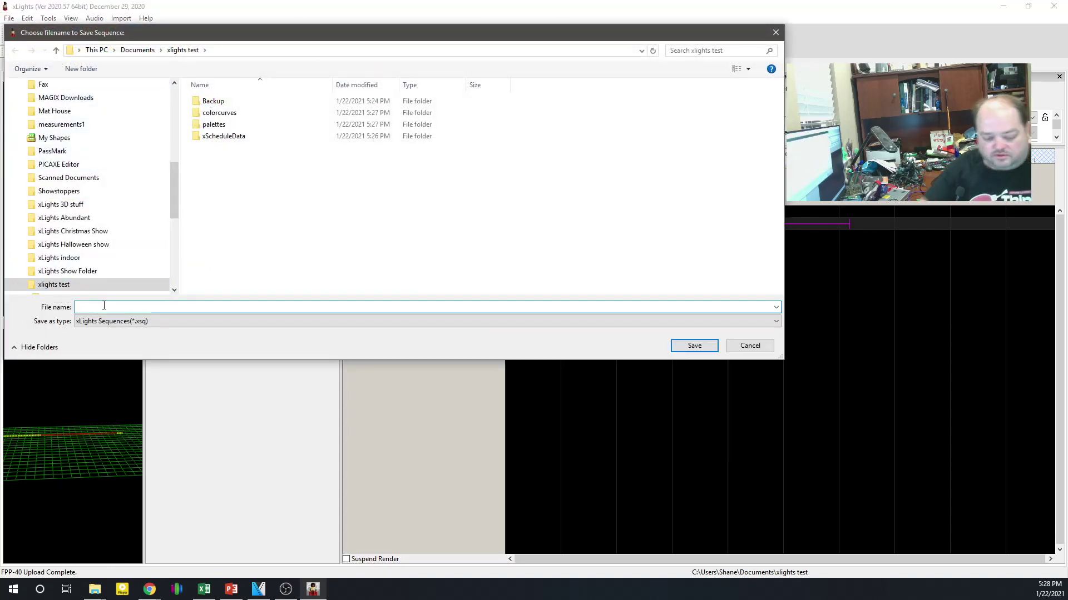
type("firsttest")
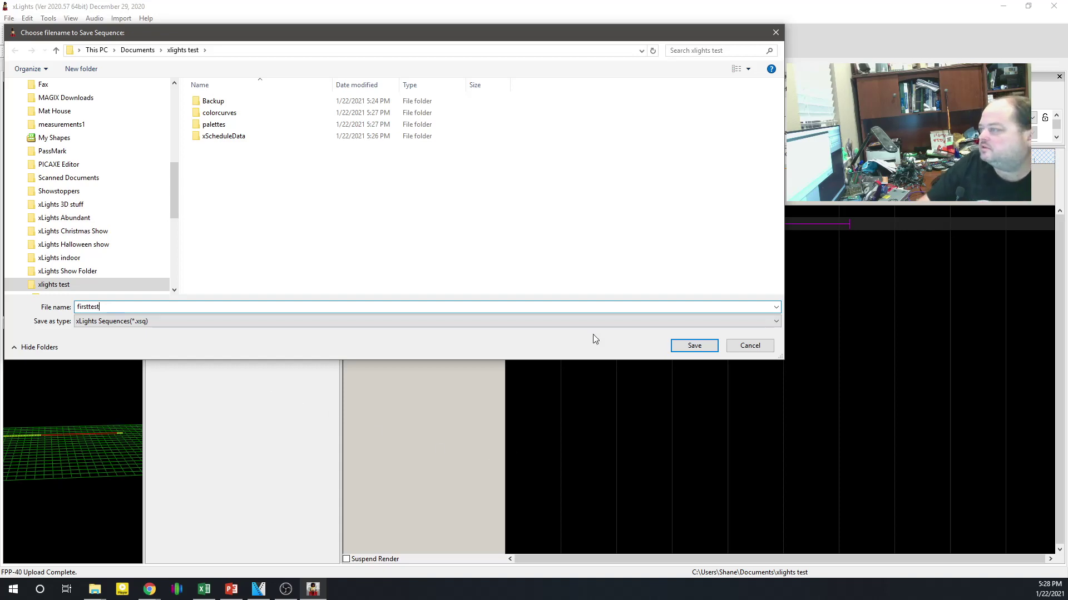
left_click(693, 346)
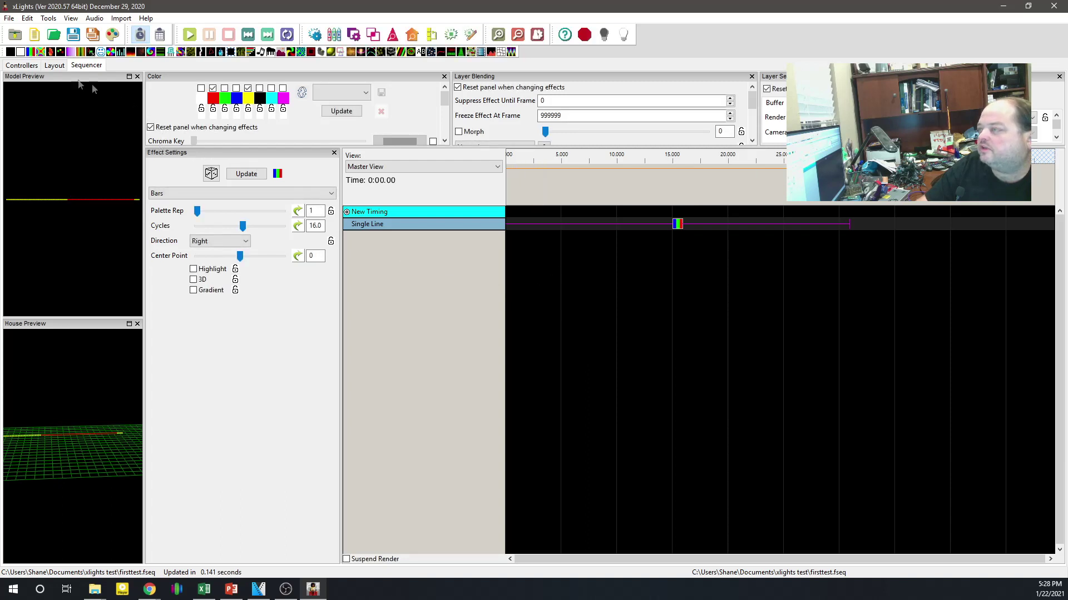
Open FPP Connect from the Tools menu
left_click(27, 19)
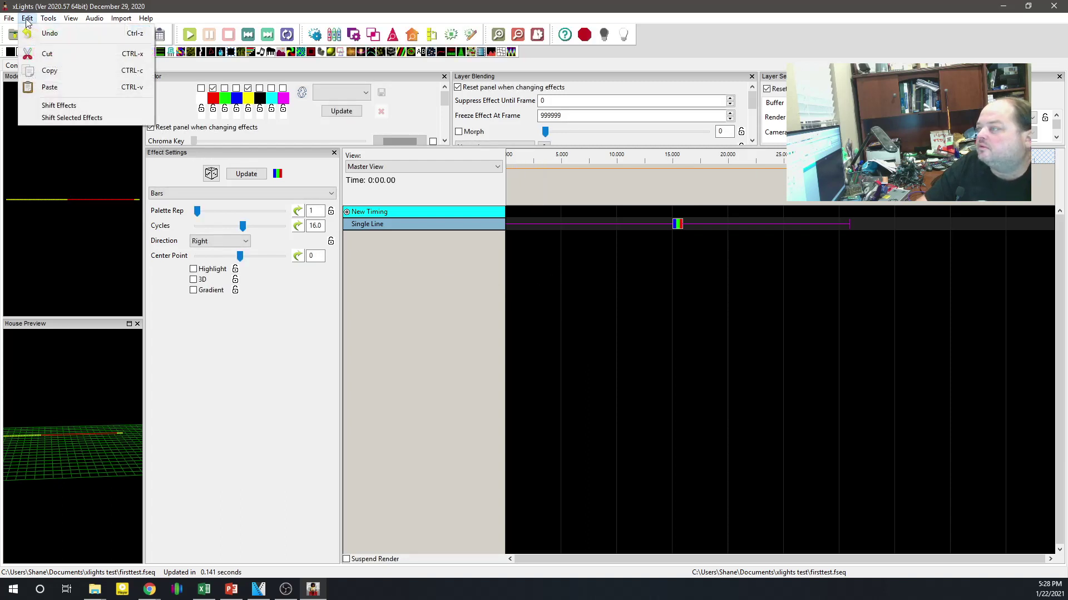
mouse_move(48, 19)
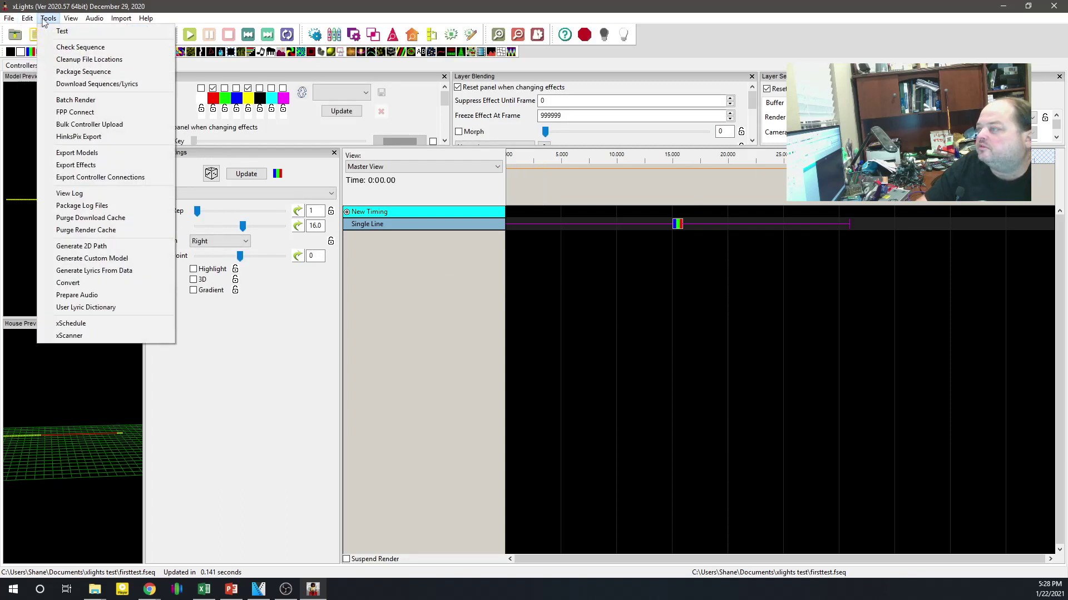
left_click(89, 114)
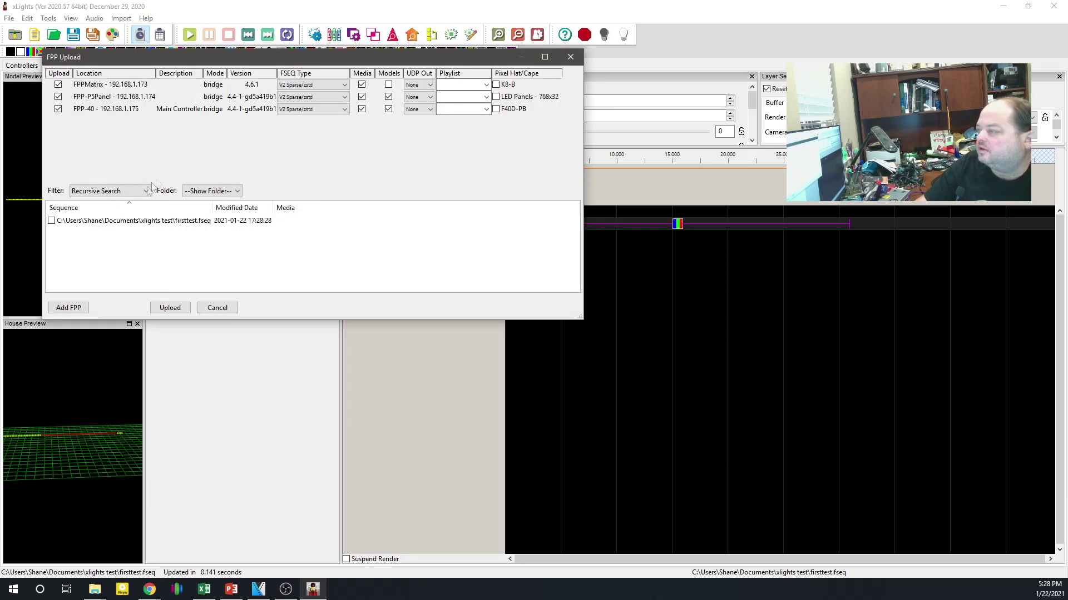
Upload firsttest.fseq only to FPPMatrix, excluding the other controllers
left_click(51, 222)
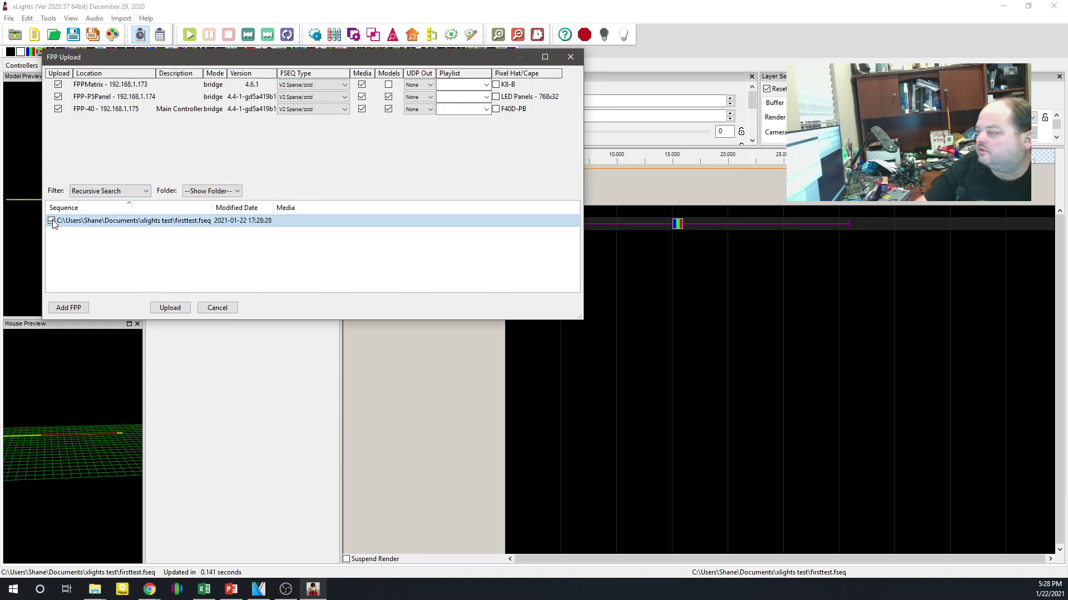
left_click(58, 109)
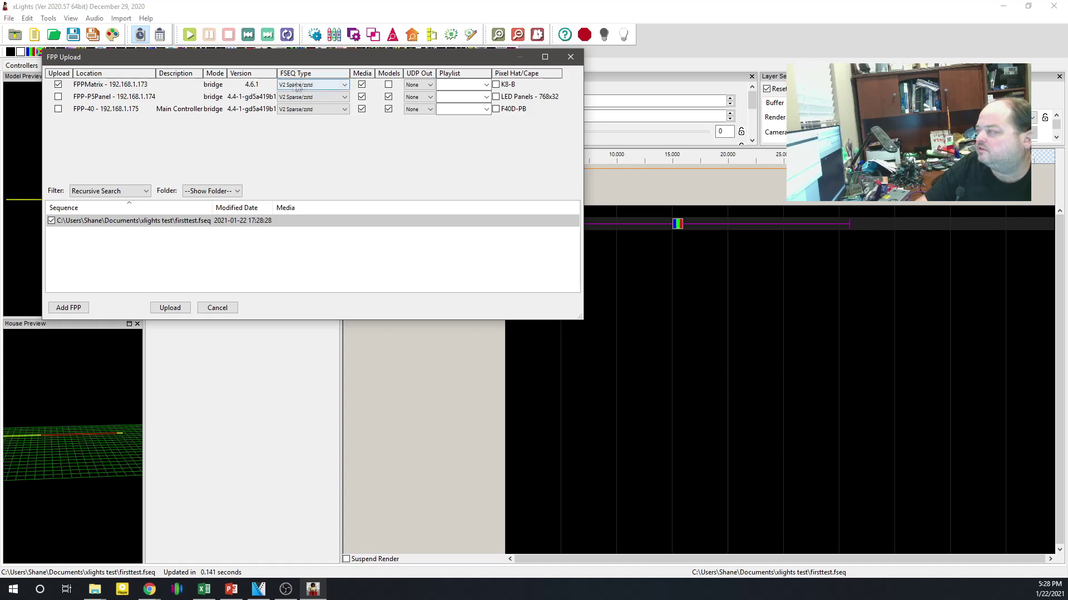
left_click(170, 308)
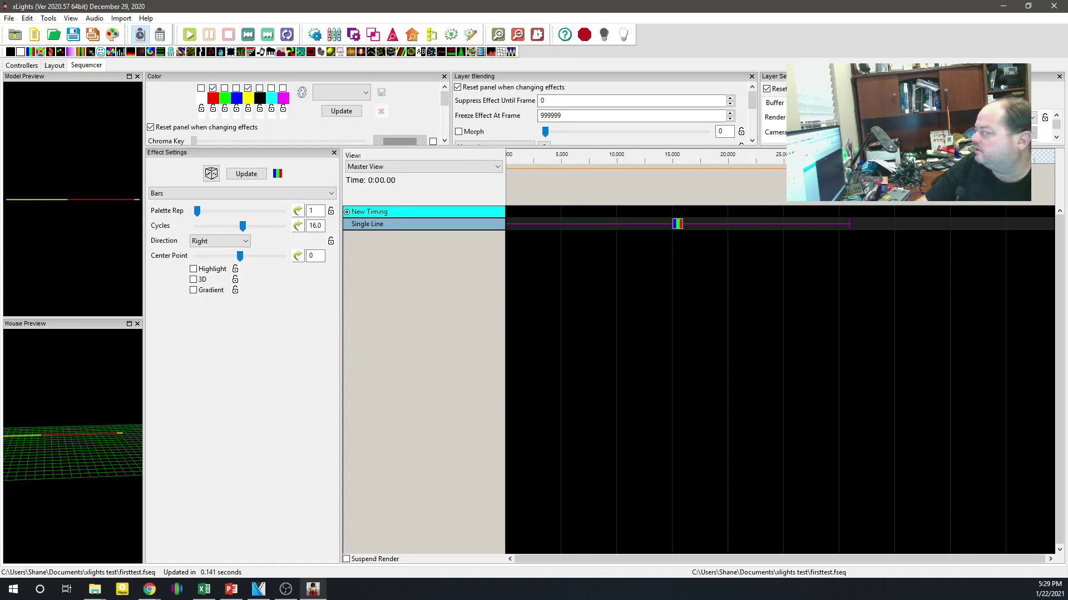
left_click(1053, 5)
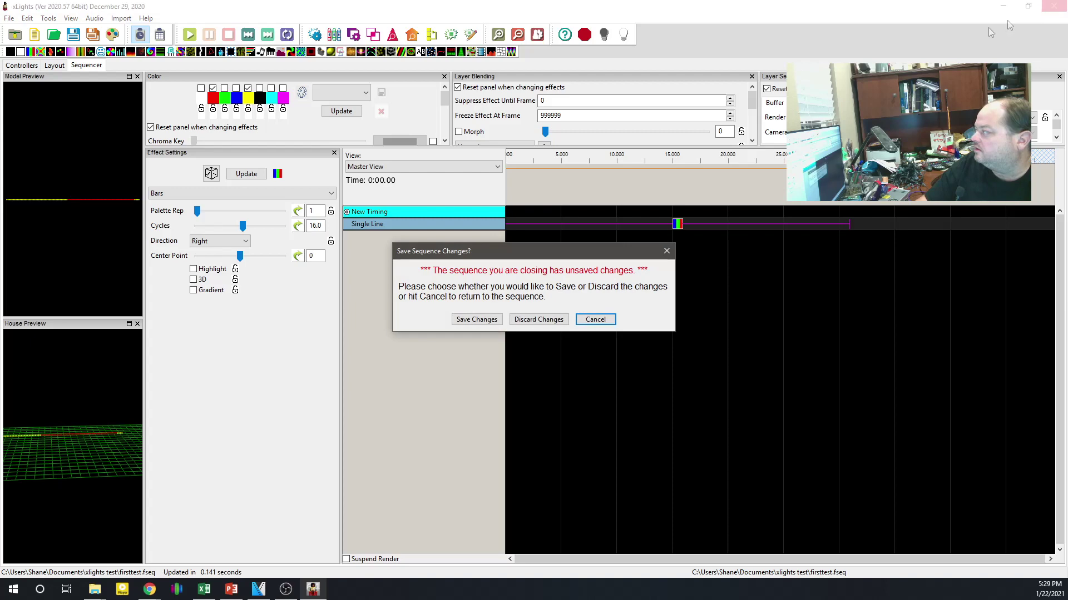
Save the sequence and layout changes as xLights closes, then return to Chrome
left_click(490, 321)
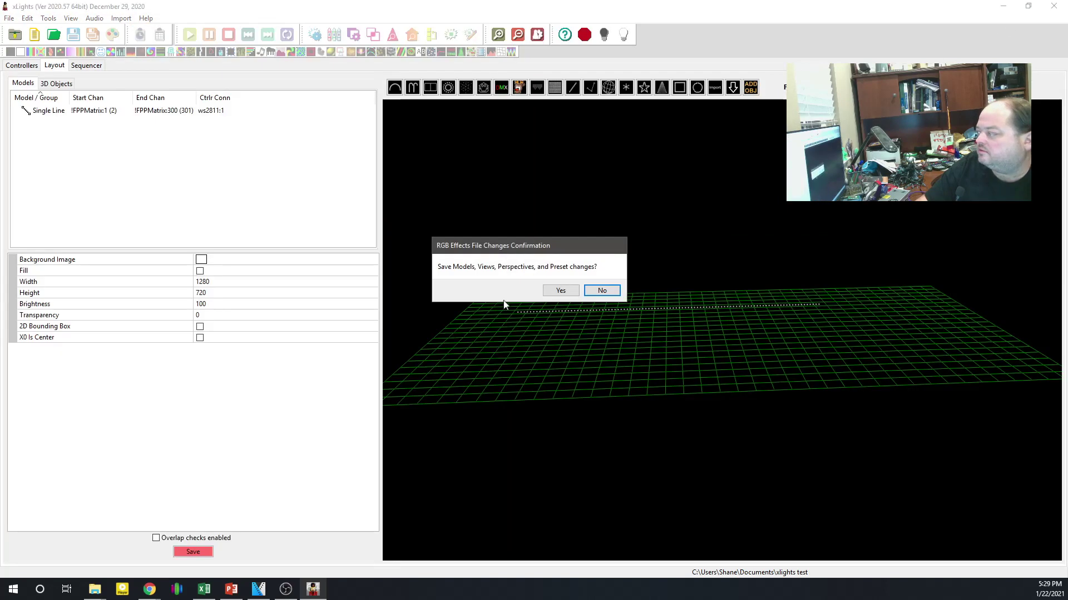
left_click(560, 290)
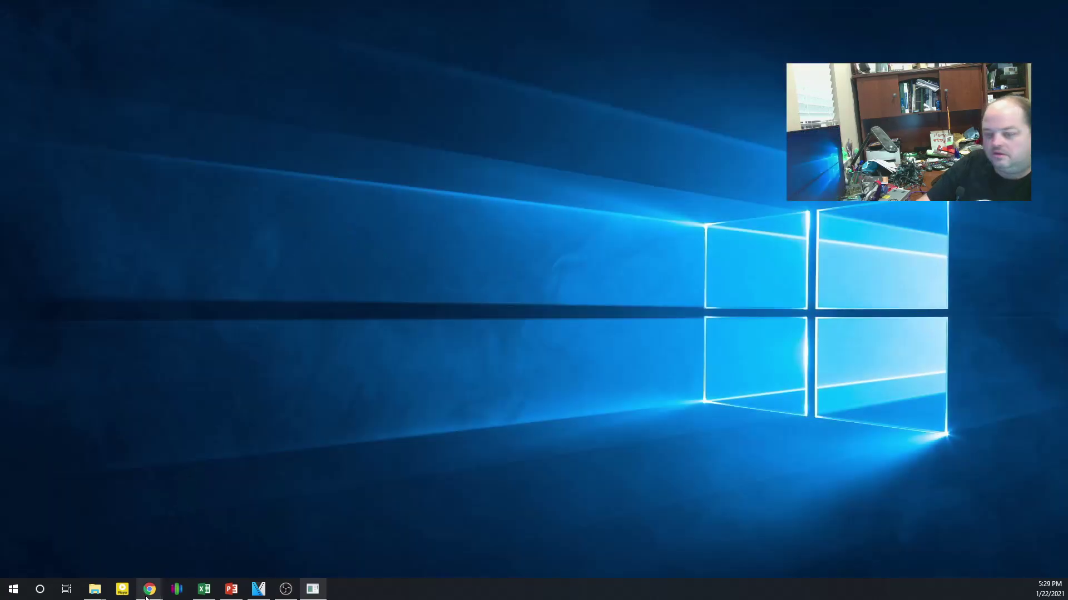
mouse_move(146, 596)
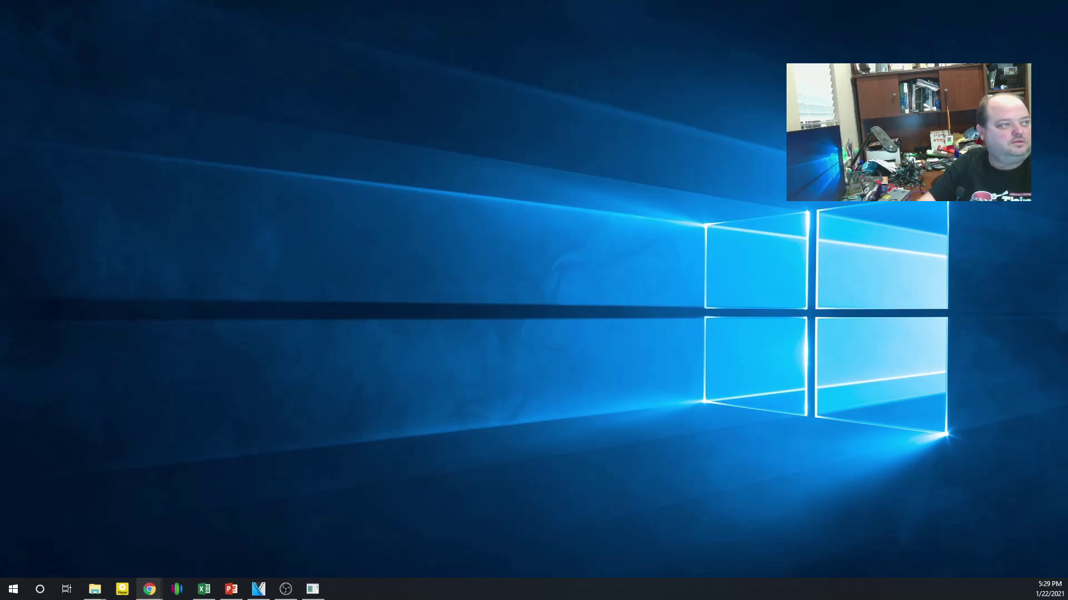
left_click(149, 589)
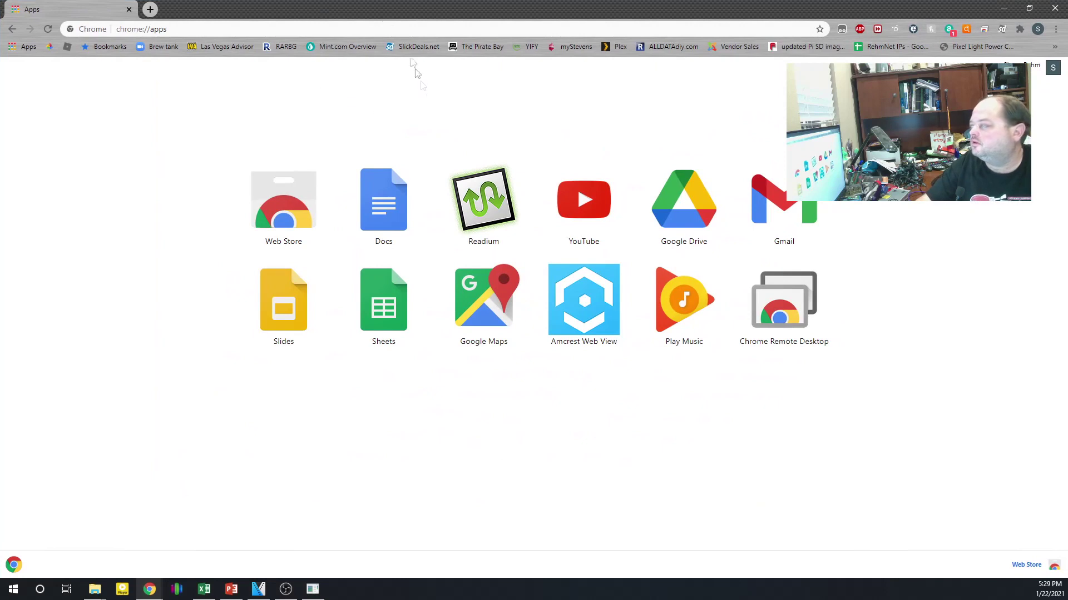
Load the FPPMatrix controller's Falcon Player page at 192.168.1.173
left_click(384, 28)
key("ctrl+shift+Left")
key("ctrl+shift+Left")
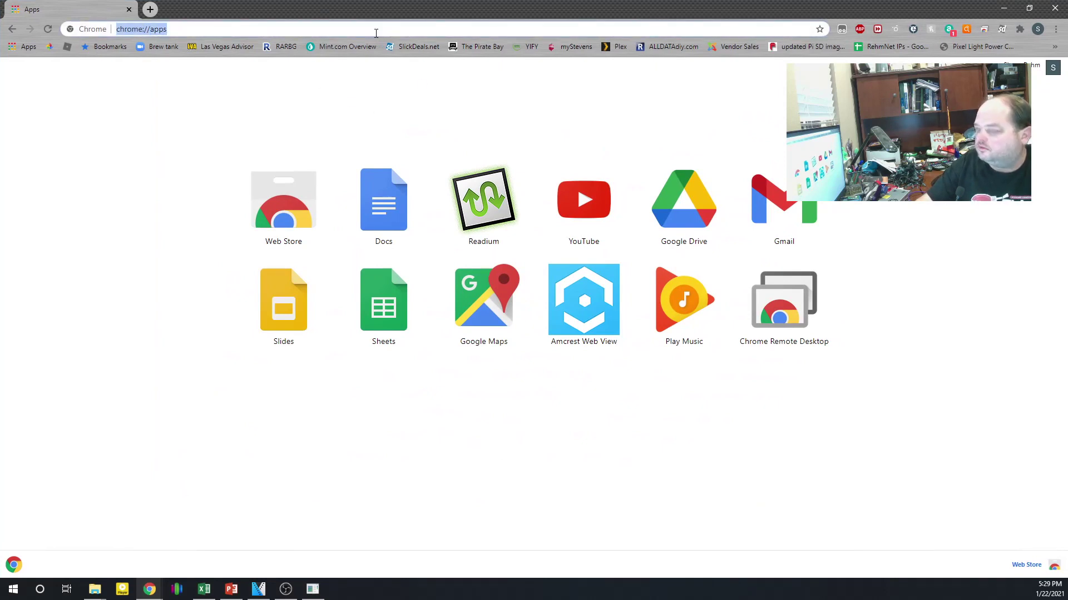
type("192.16")
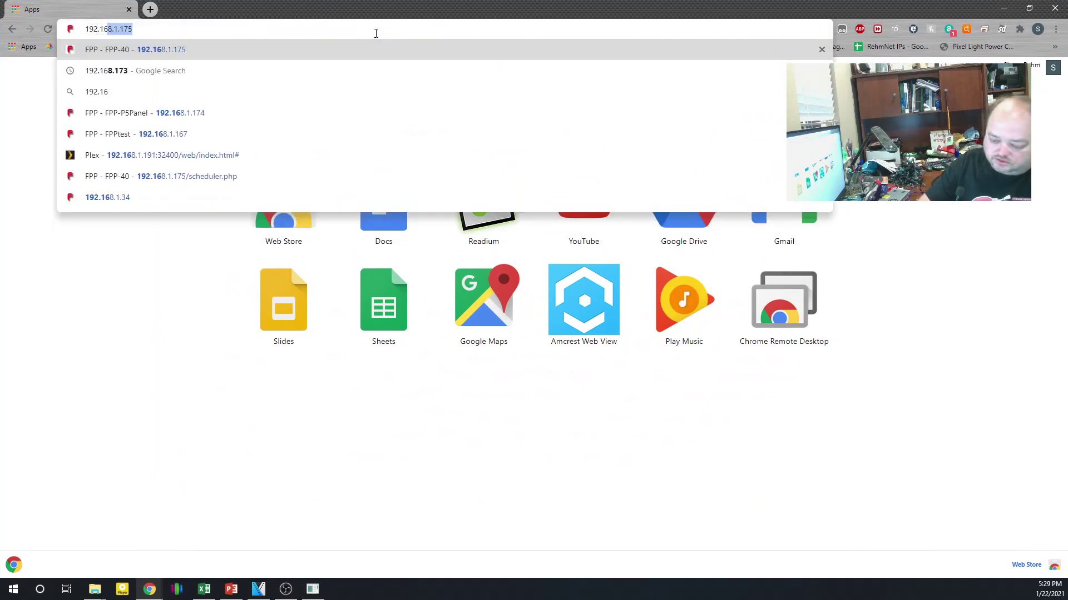
type("8.1.173")
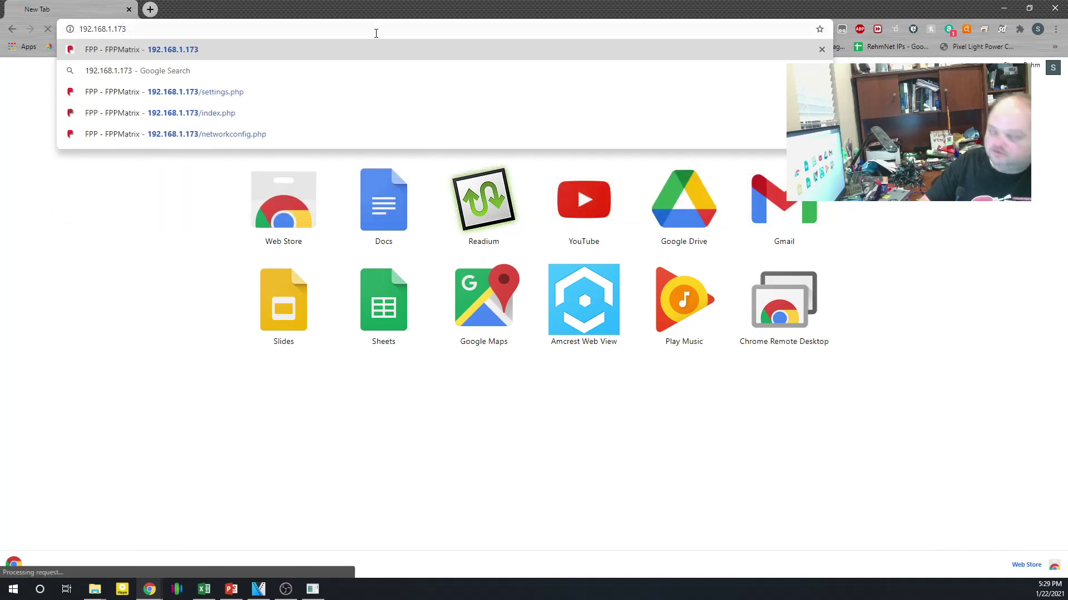
key("Return")
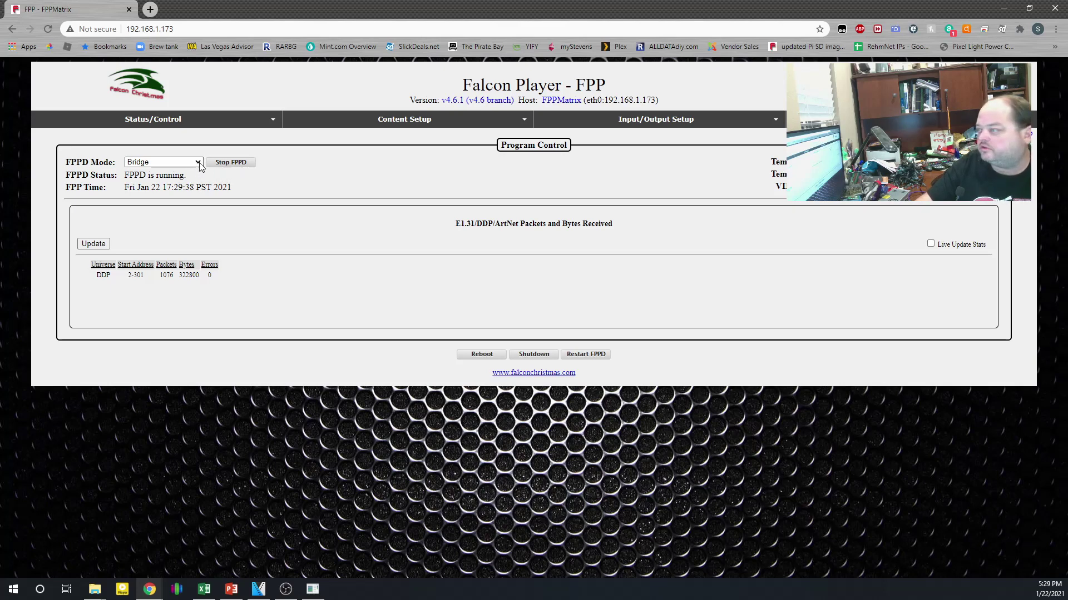
left_click(198, 163)
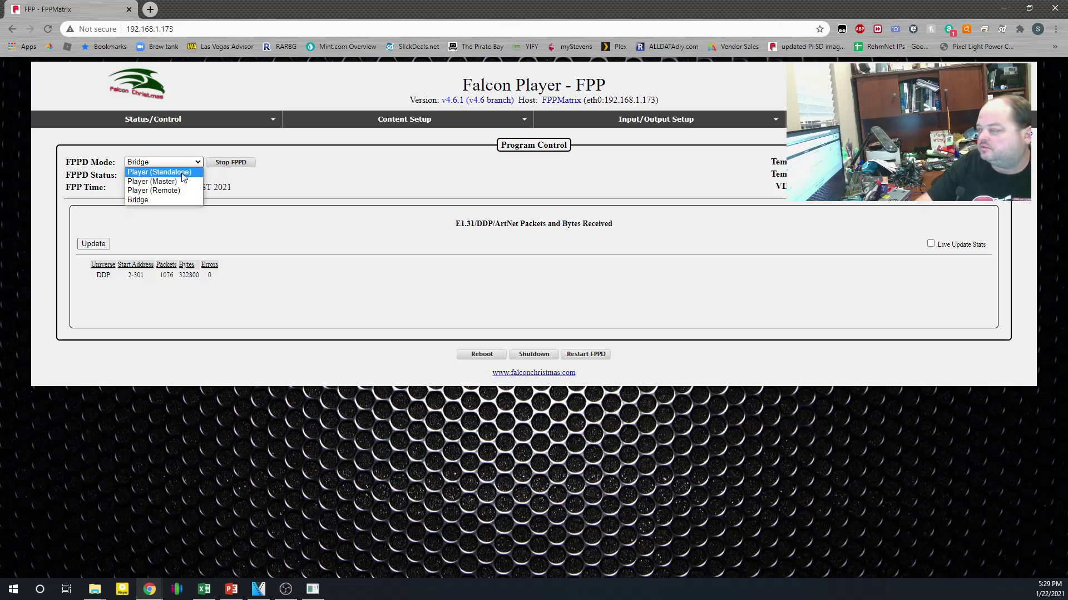
Switch FPPD to Player (Standalone) mode and confirm firsttest.fseq in the File Manager
left_click(184, 174)
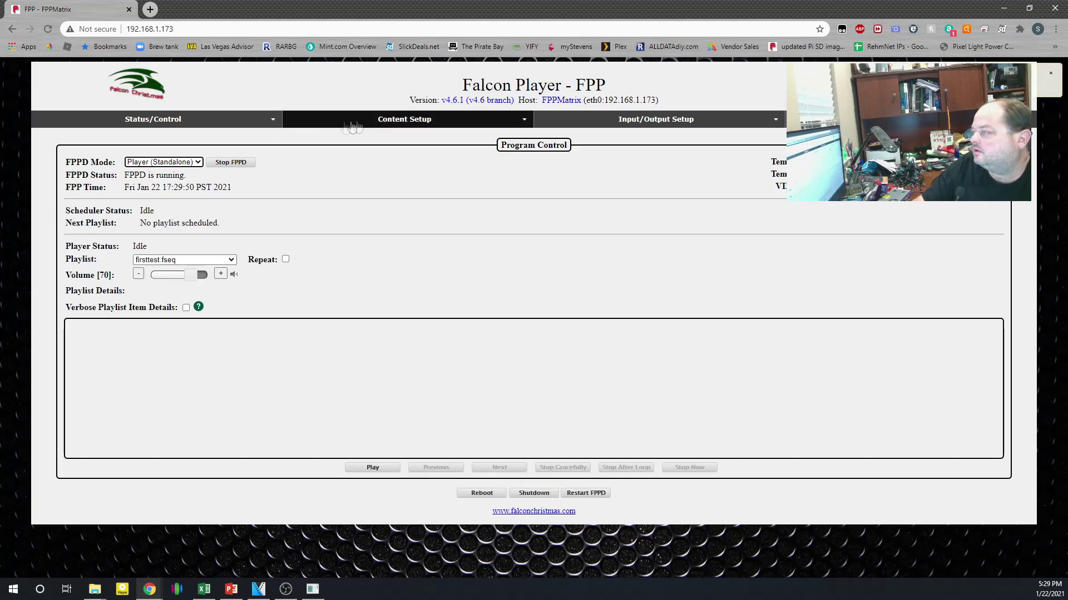
mouse_move(441, 128)
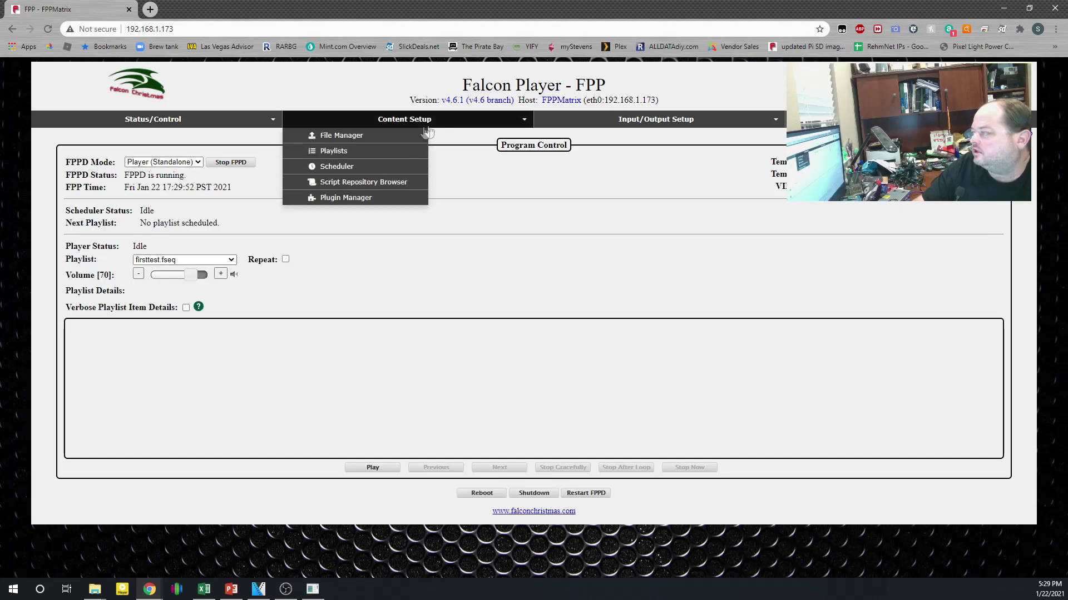
left_click(360, 138)
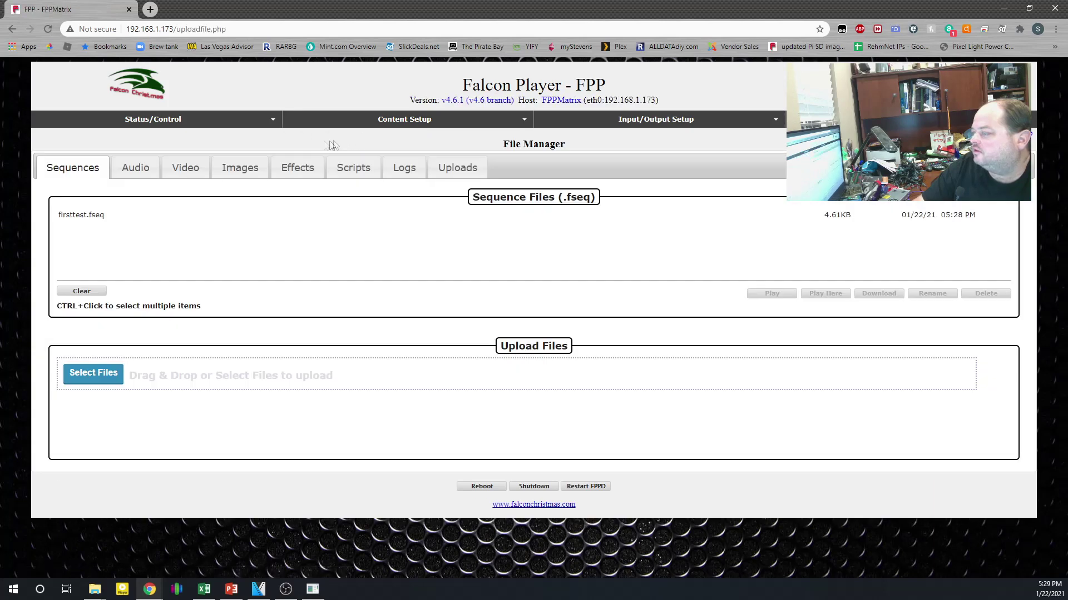
left_click(73, 214)
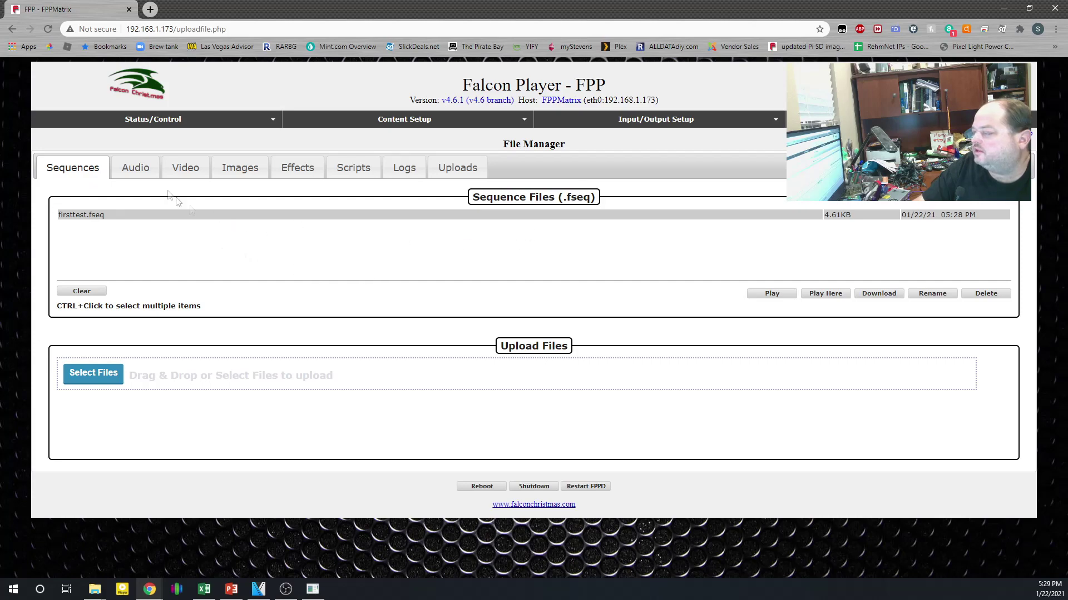
Play firsttest.fseq on repeat from the Status page
mouse_move(195, 124)
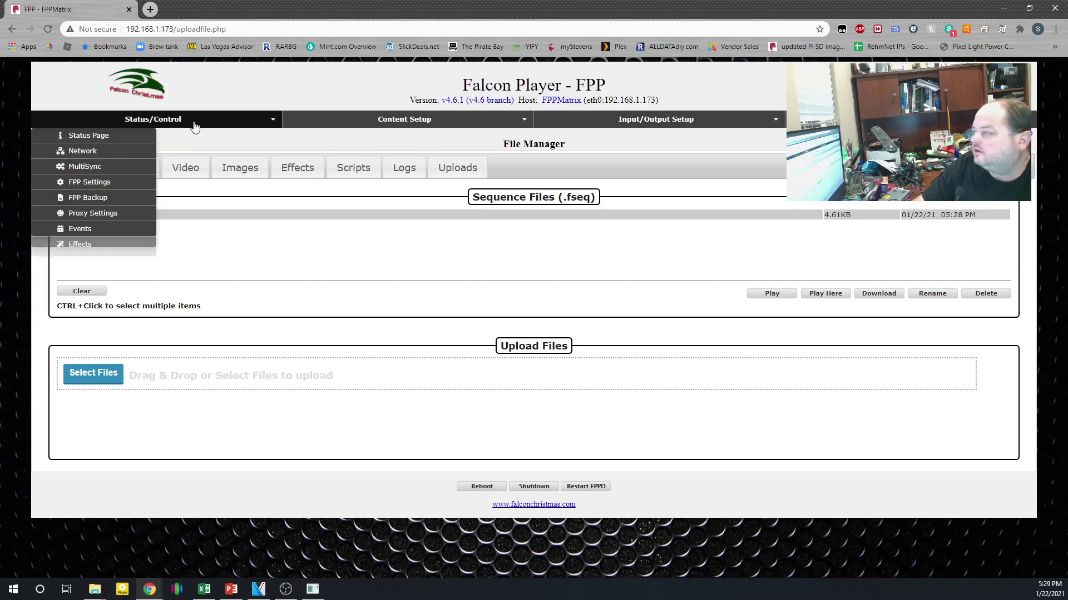
left_click(122, 134)
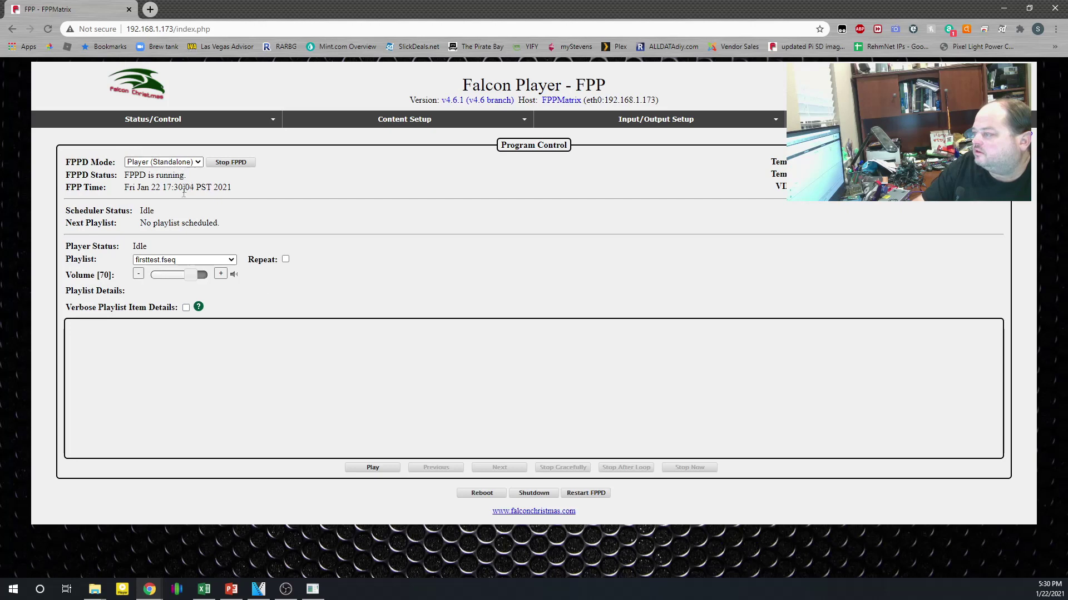
left_click(157, 261)
left_click(160, 261)
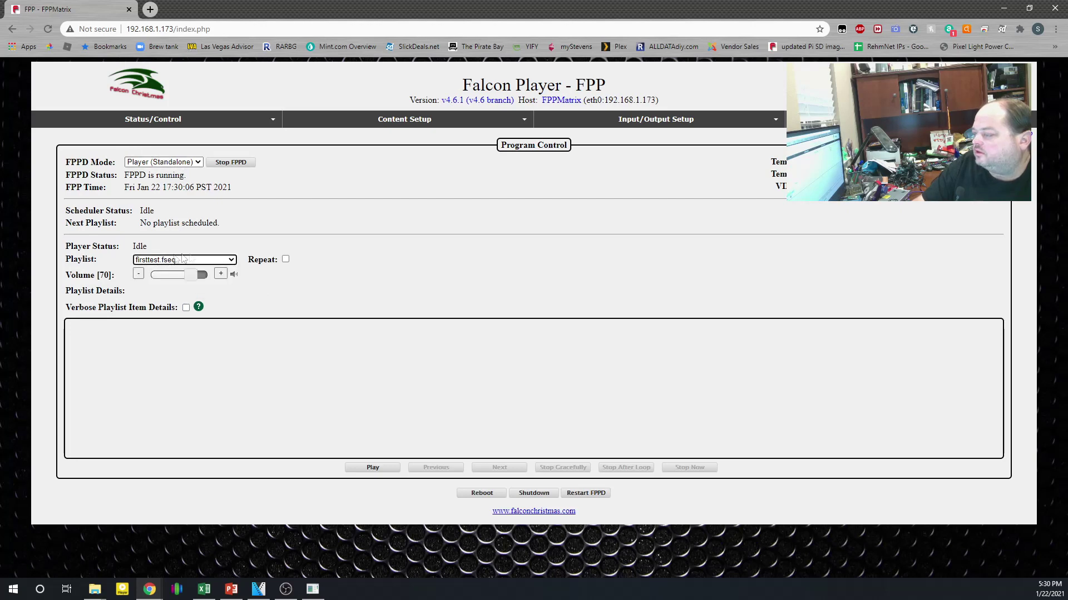
left_click(285, 260)
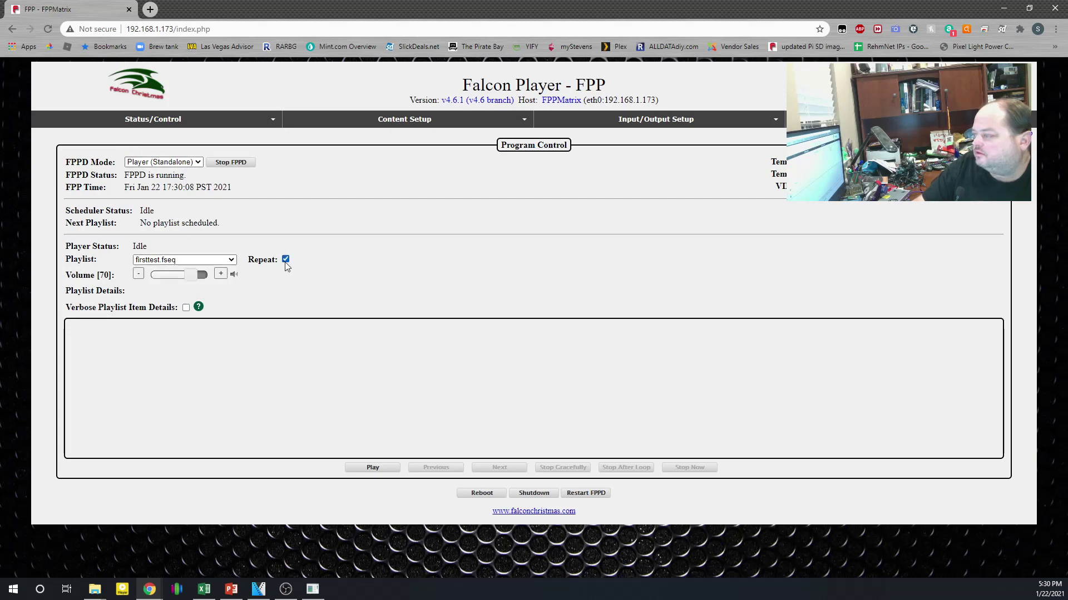
left_click(369, 468)
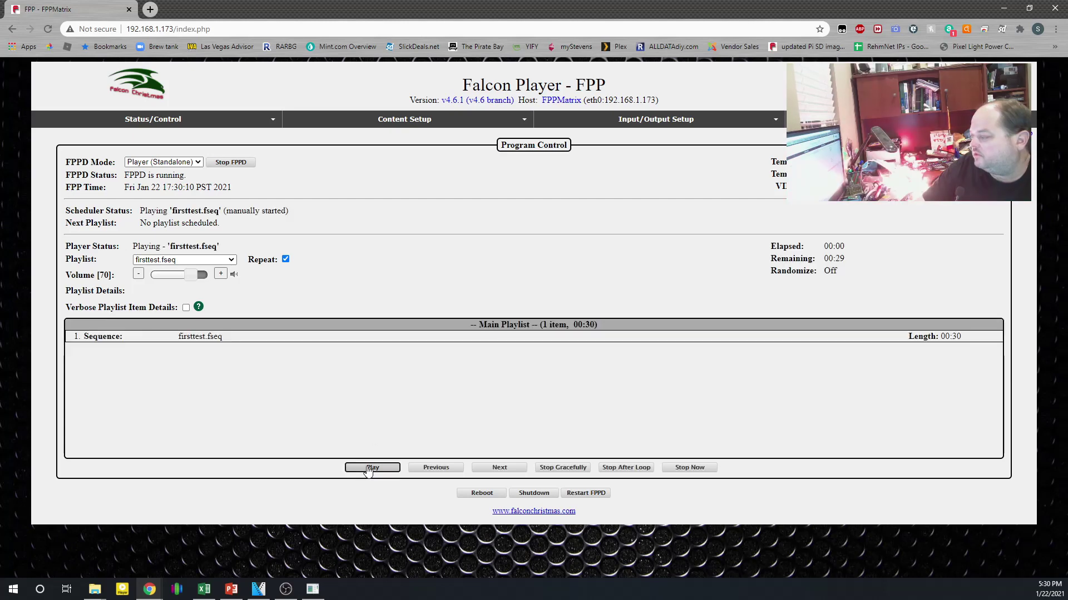